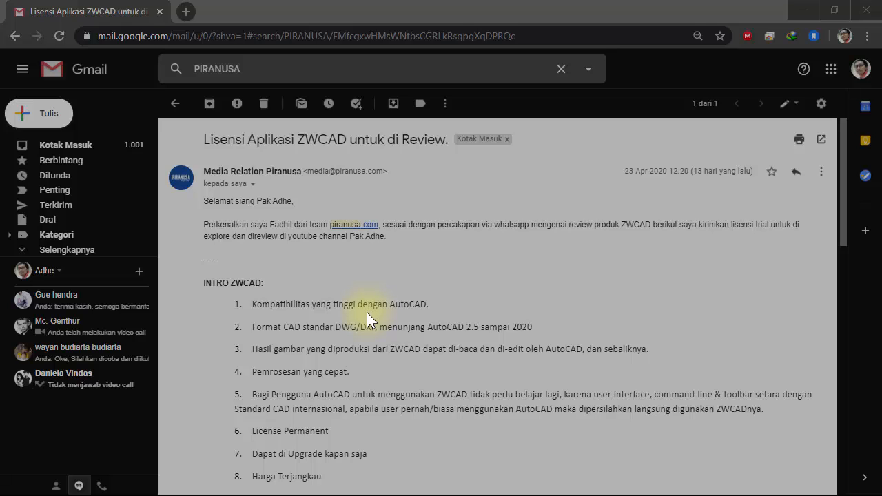
Launch ZWCAD 2020 from the desktop and decline reassociating .dwg files with it.
key("super+d")
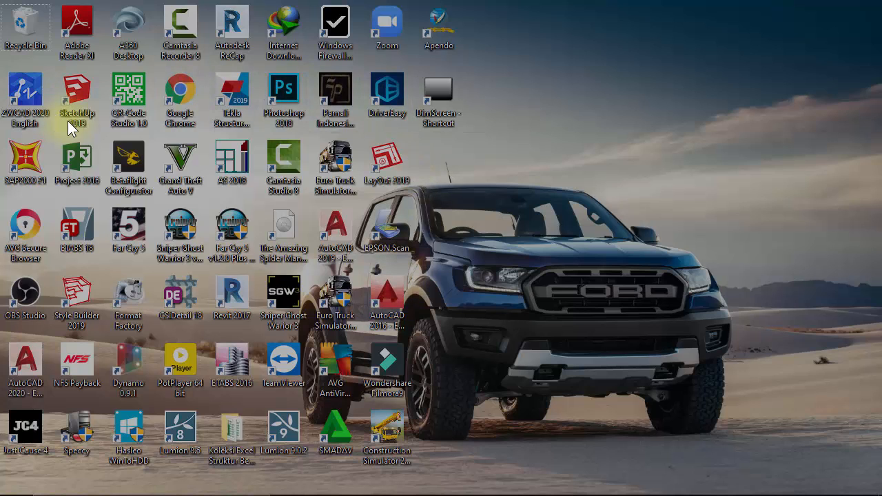
double_click(26, 95)
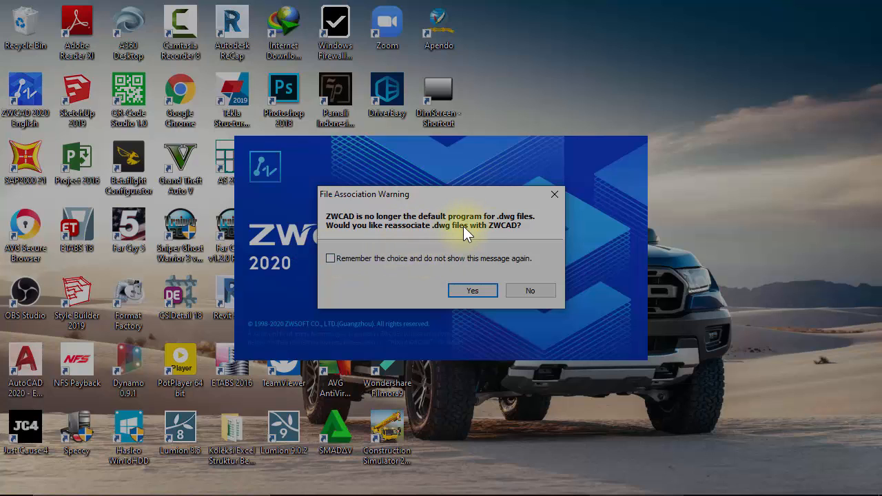
left_click(532, 290)
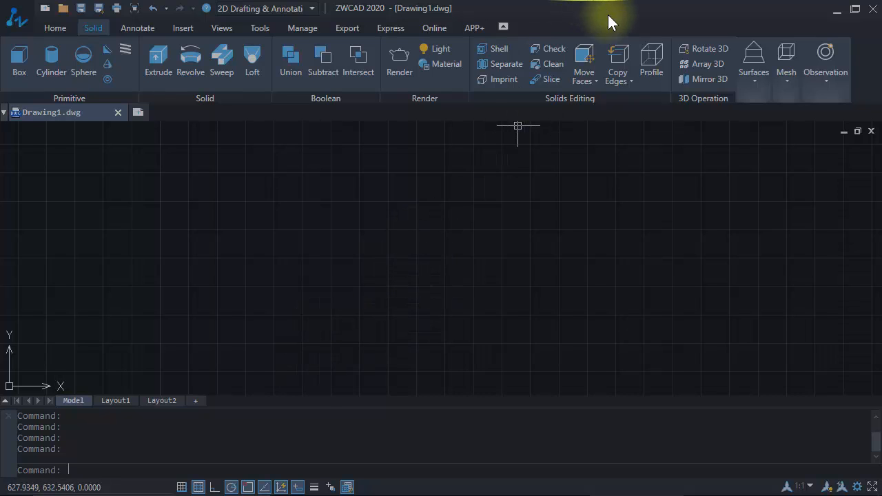
left_click(56, 27)
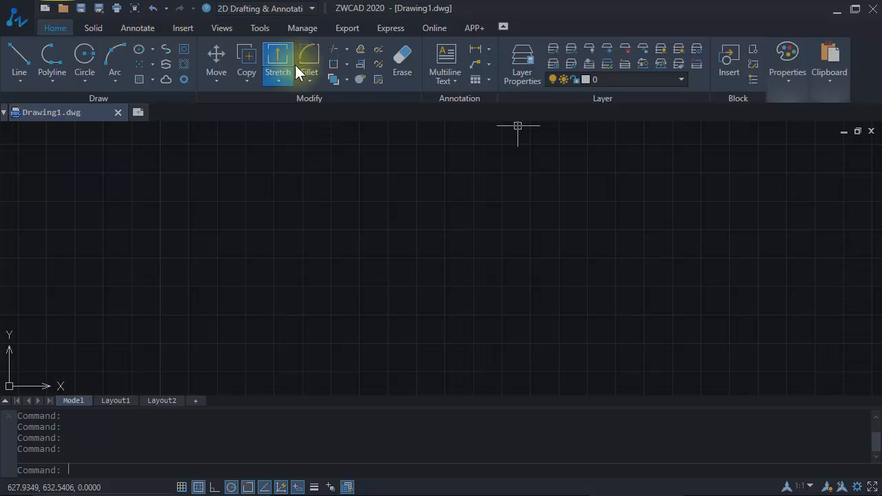
left_click(91, 28)
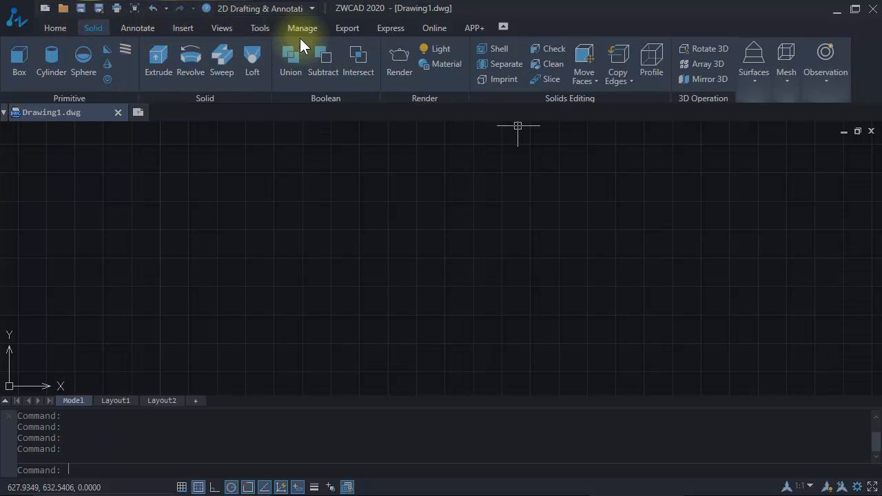
left_click(55, 27)
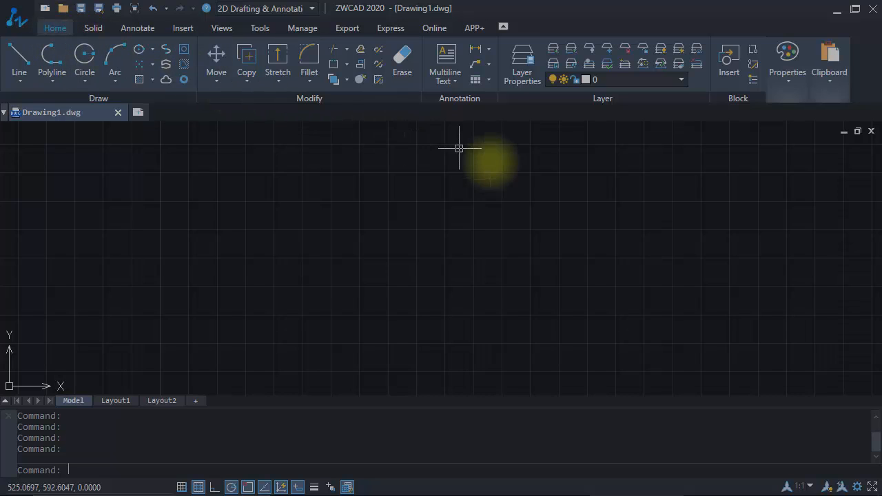
Switch the workspace to ZWCAD Classic and close the Properties and QuickCalc palettes.
left_click(290, 9)
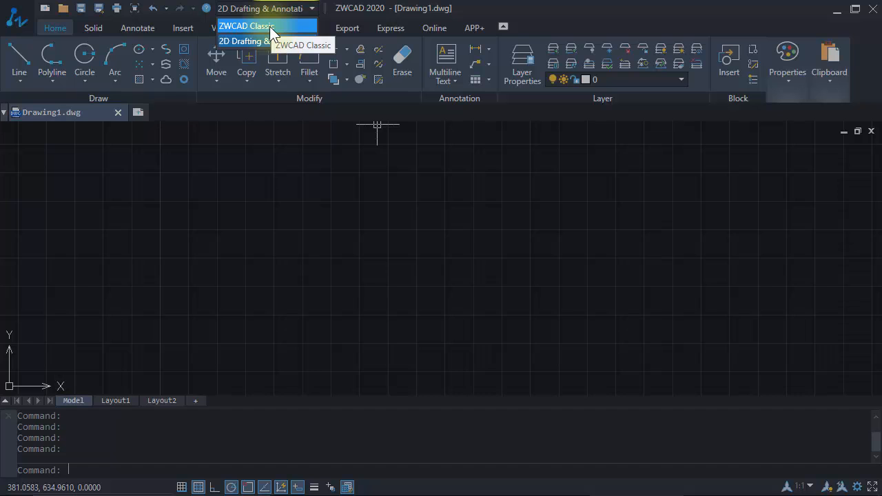
left_click(271, 27)
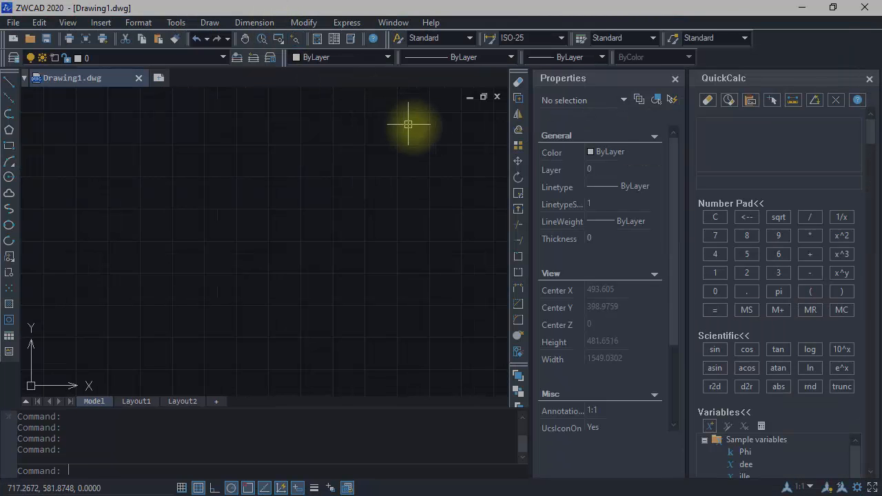
left_click(675, 80)
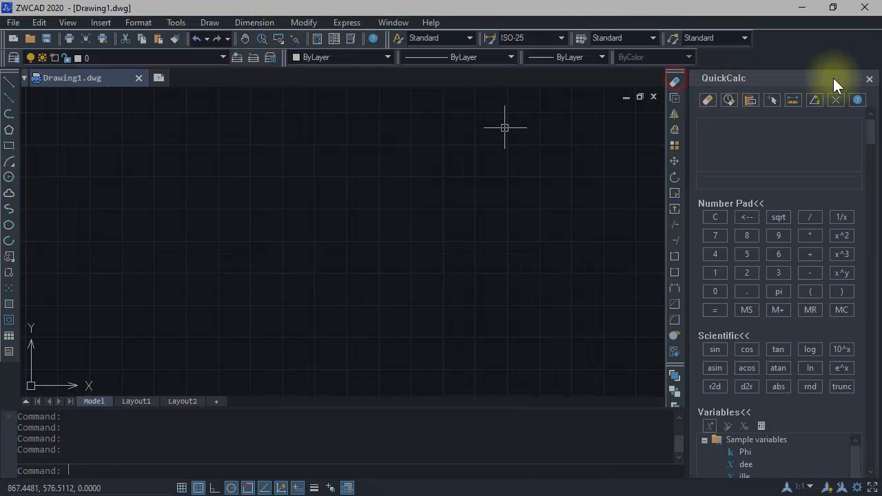
left_click(872, 79)
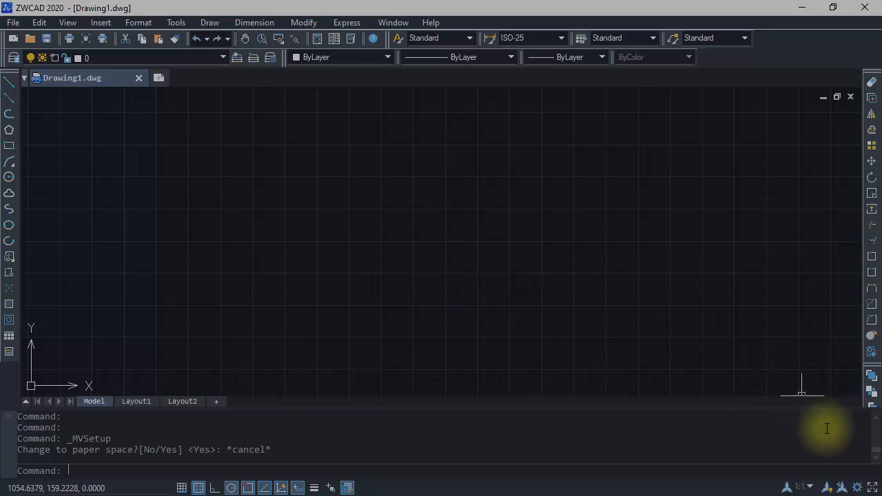
Switch the workspace back to 2D Drafting & Annotation and show the Home tools.
left_click(859, 488)
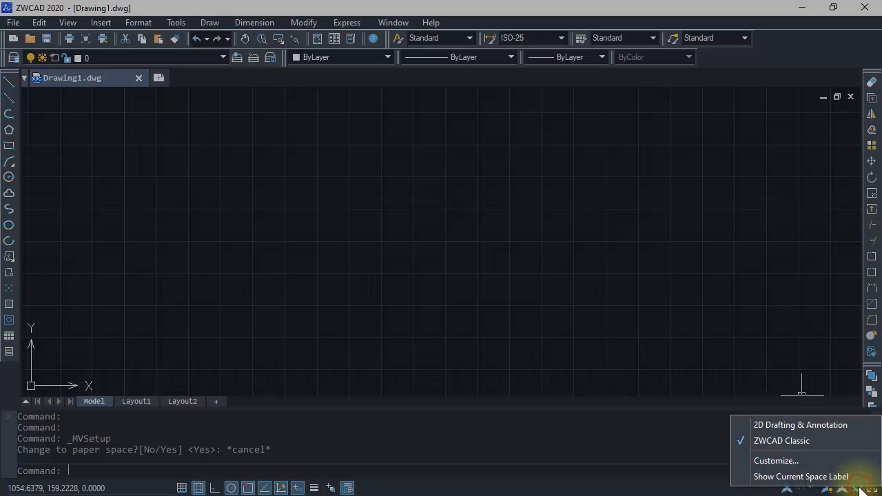
left_click(792, 425)
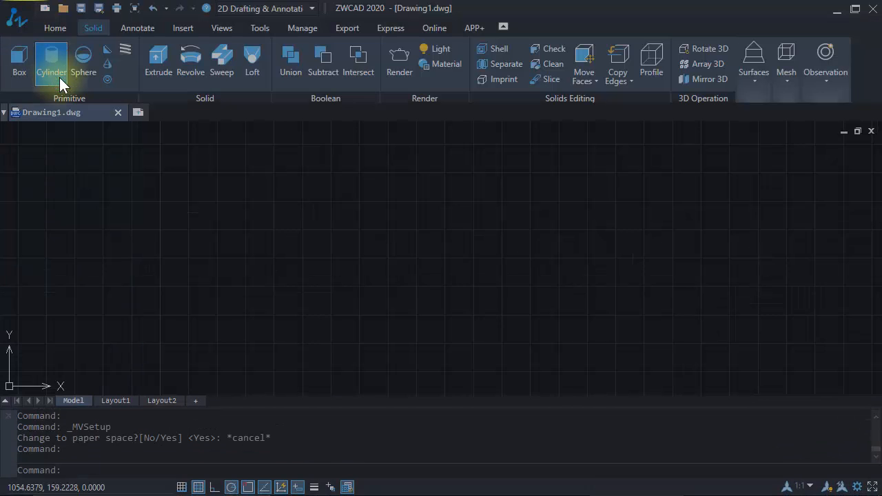
left_click(54, 28)
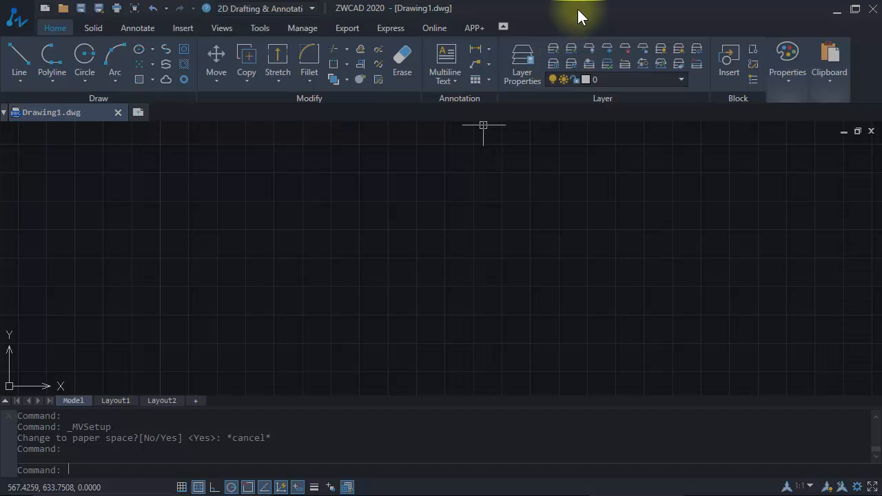
Arrange the ZWCAD window side by side with the Photos window showing the reference drawing Contoh Soal 03.
left_click_drag(577, 13, 874, 110)
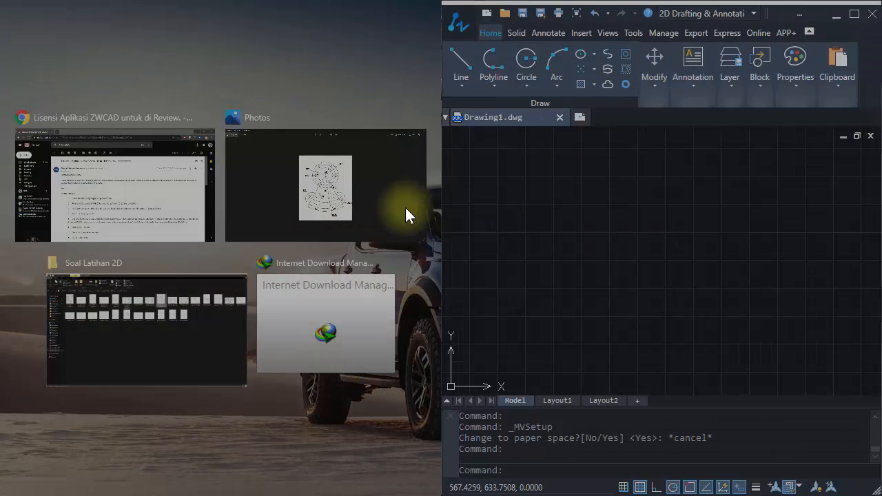
left_click(412, 204)
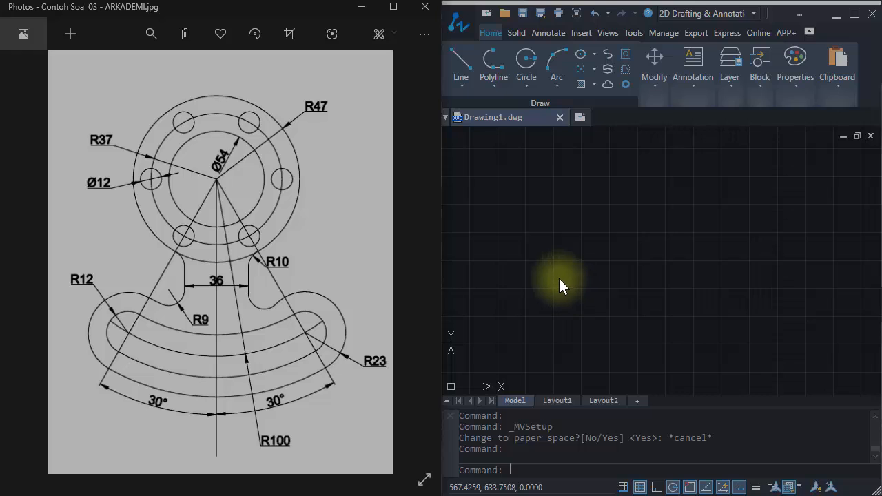
left_click(538, 255)
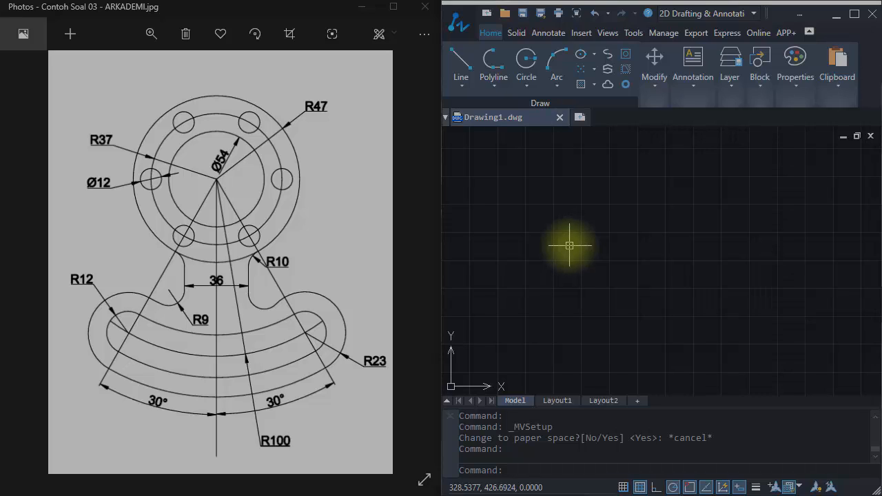
Set the drawing units' length precision to 0.
type("UN")
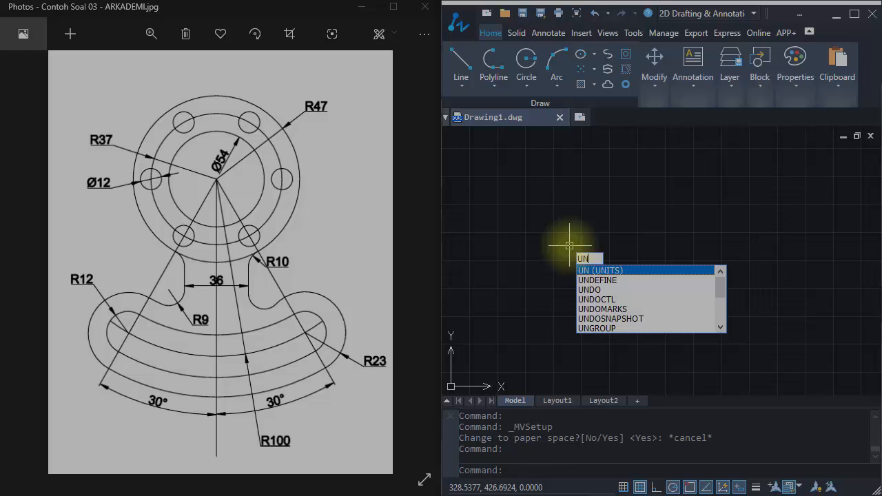
key("Return")
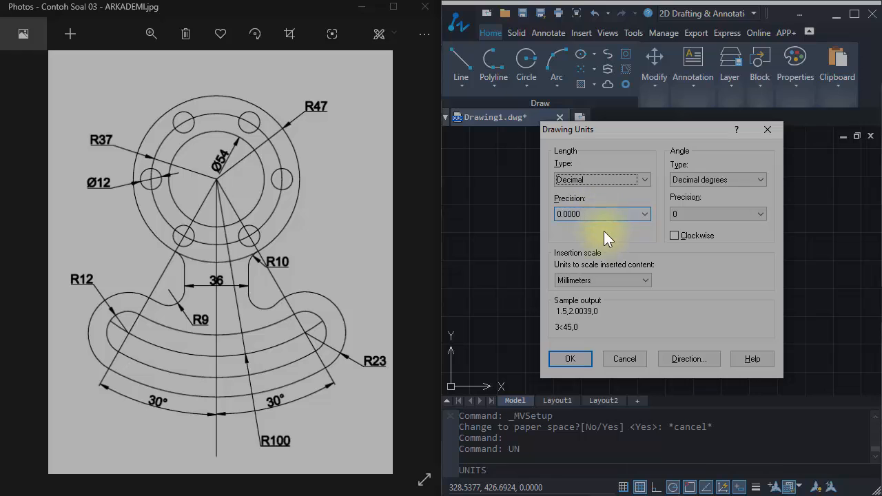
left_click(604, 212)
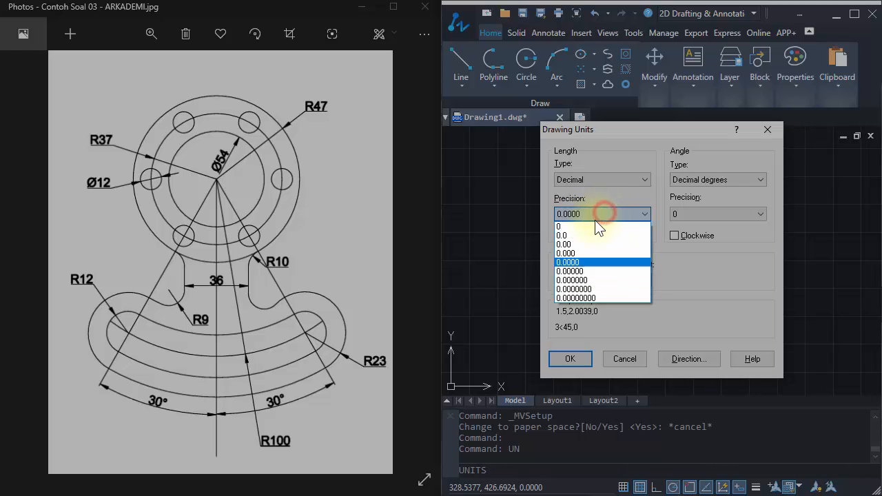
left_click(591, 226)
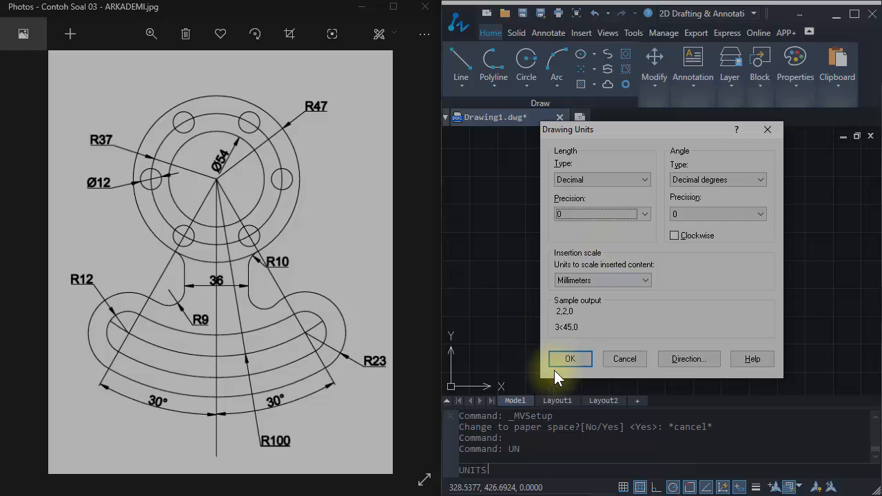
left_click(570, 358)
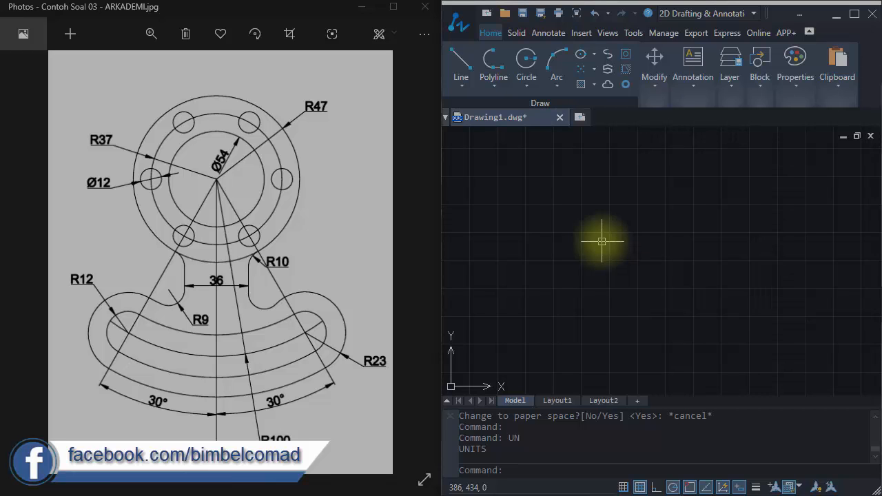
Draw a circle with a diameter of 54 in the upper part of the empty drawing area.
type("c")
key("Return")
left_click(606, 200)
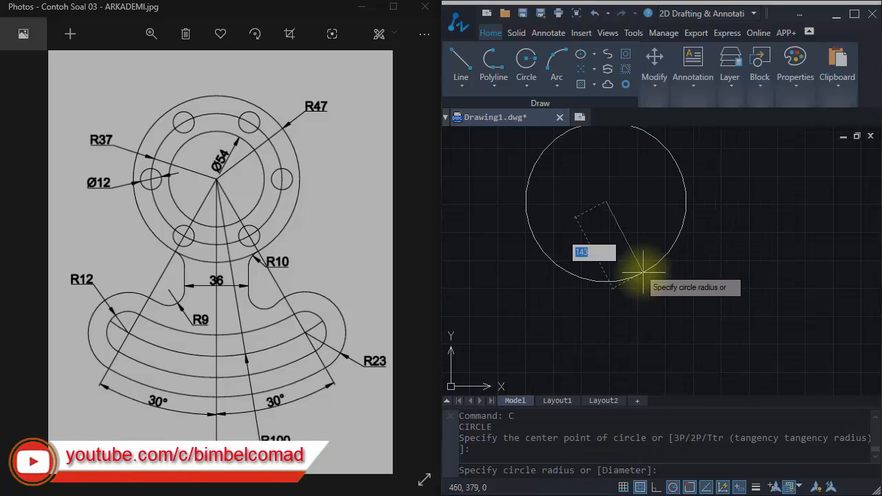
type("d")
key("Return")
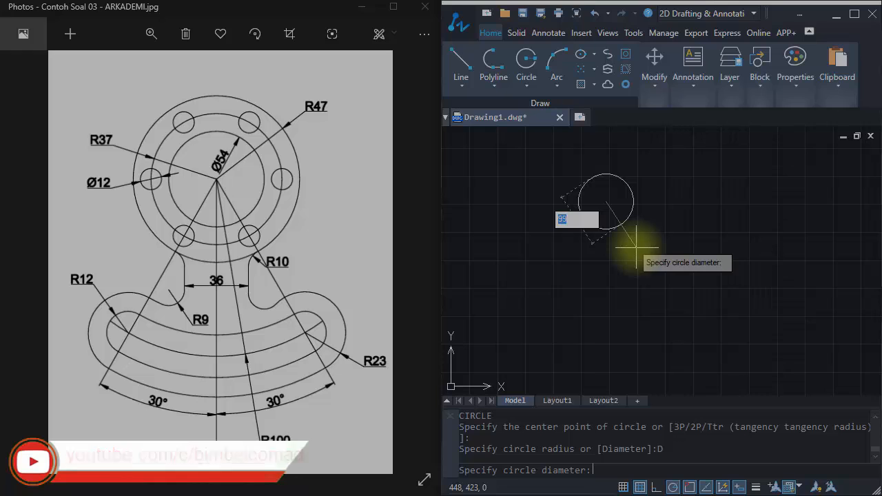
type("54")
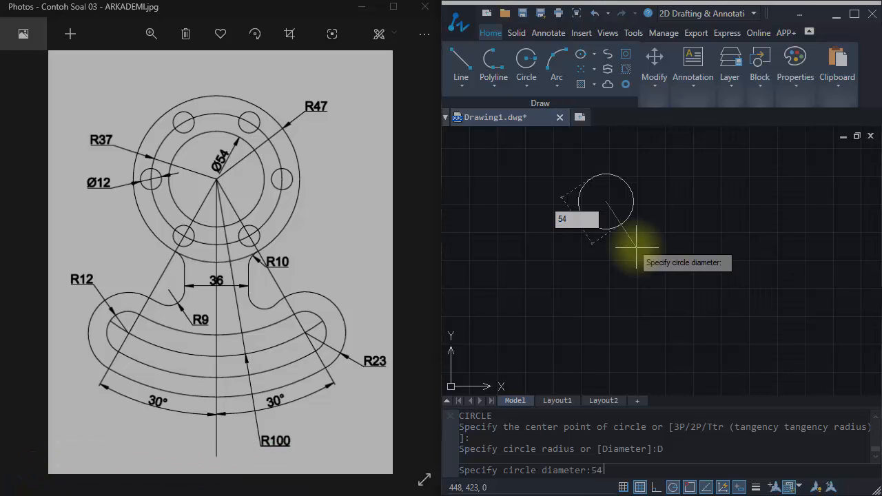
key("Return")
Draw a concentric circle with radius 47, centred on the first circle's centre point.
scroll(595, 193, "up", 3)
scroll(630, 222, "up", 4)
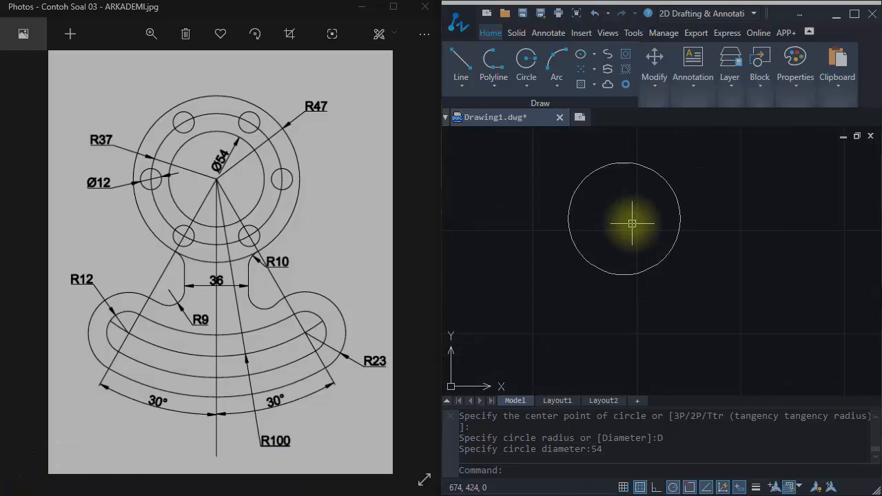
scroll(629, 227, "down", 1)
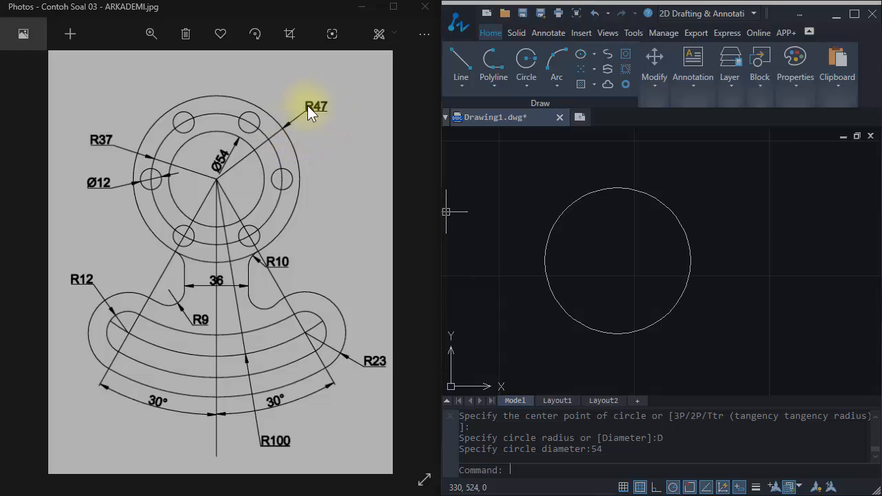
middle_click_drag(628, 270, 644, 257)
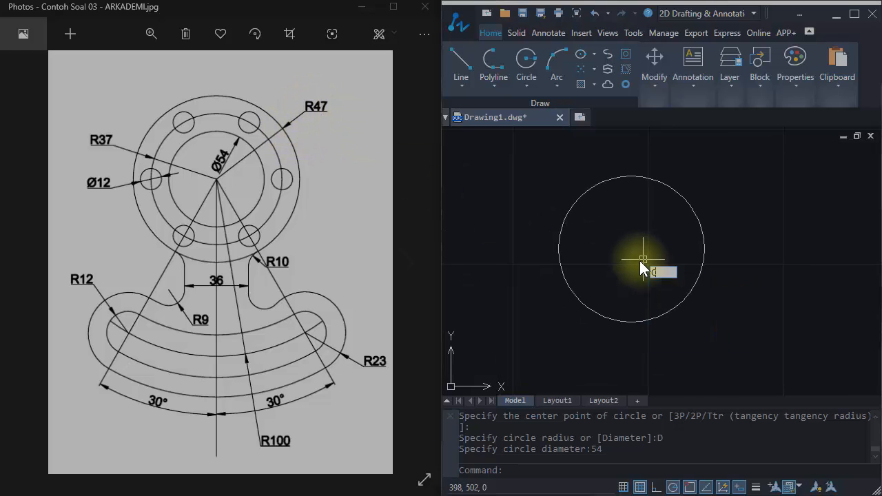
key("Return")
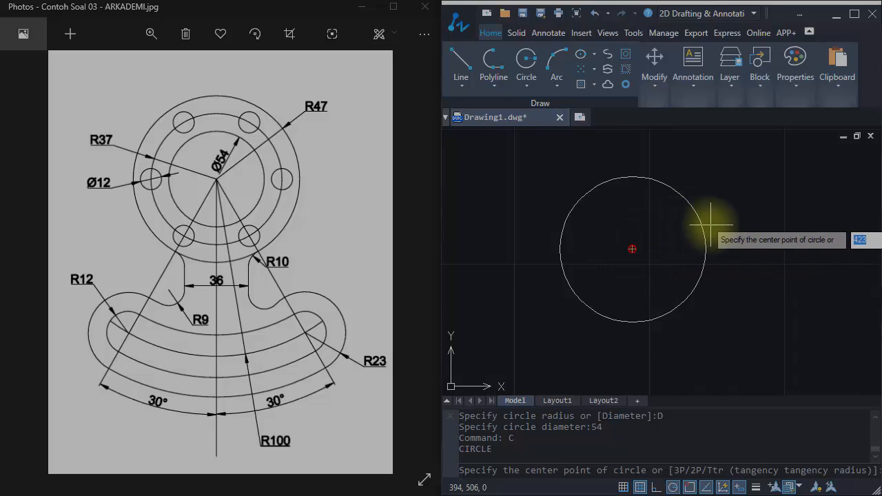
type("CEN")
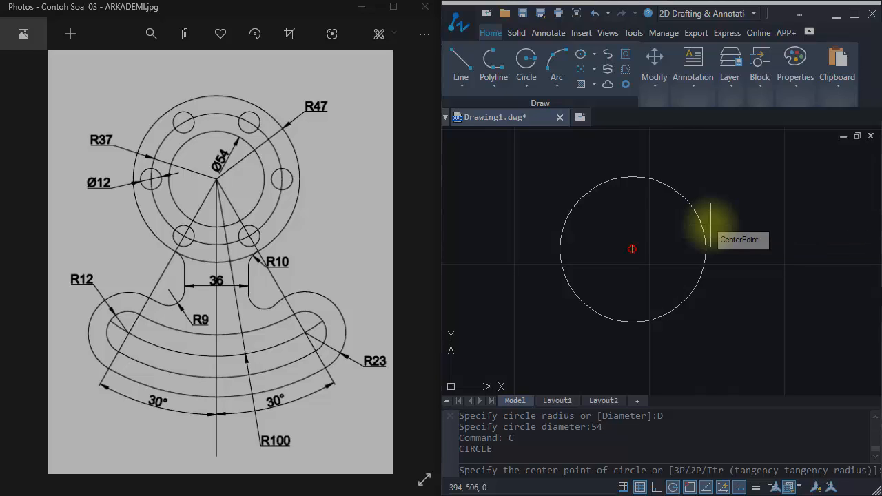
key("Return")
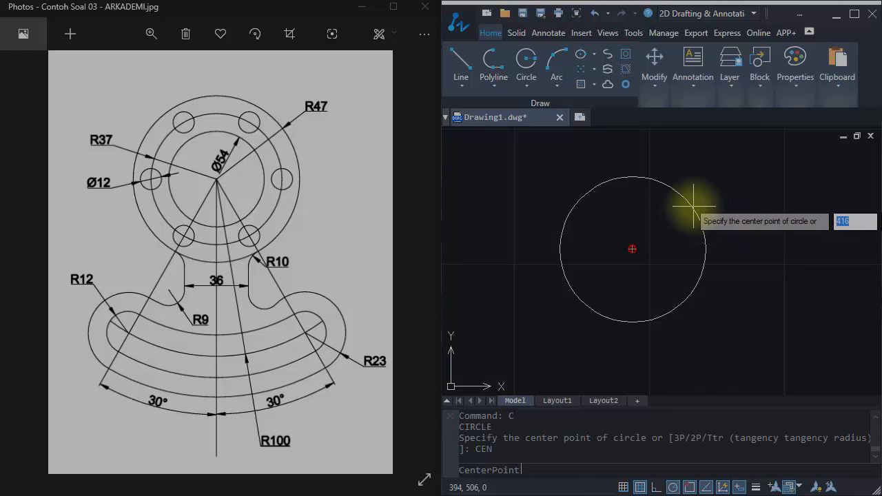
left_click(692, 204)
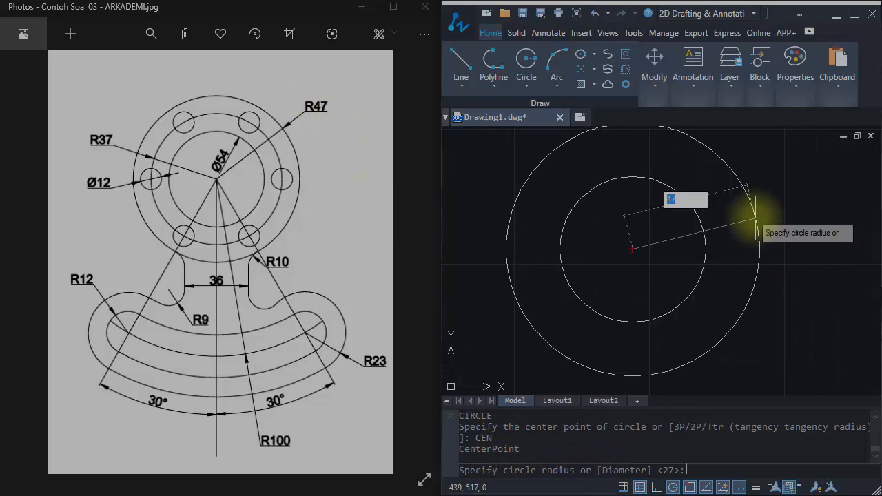
type("47")
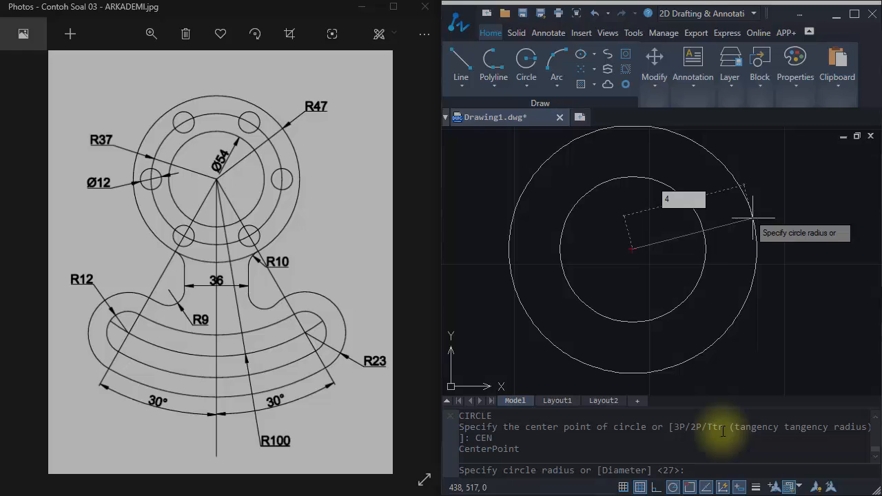
left_click(701, 472)
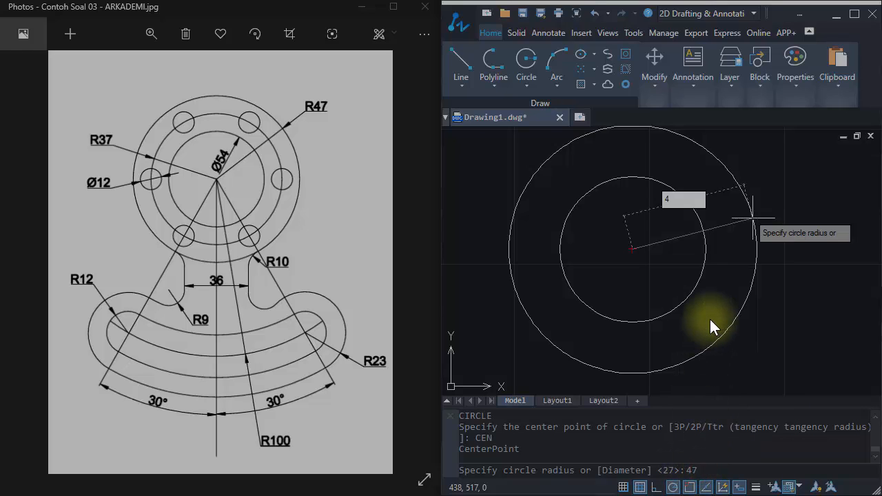
key("Return")
middle_click_drag(652, 223, 652, 229)
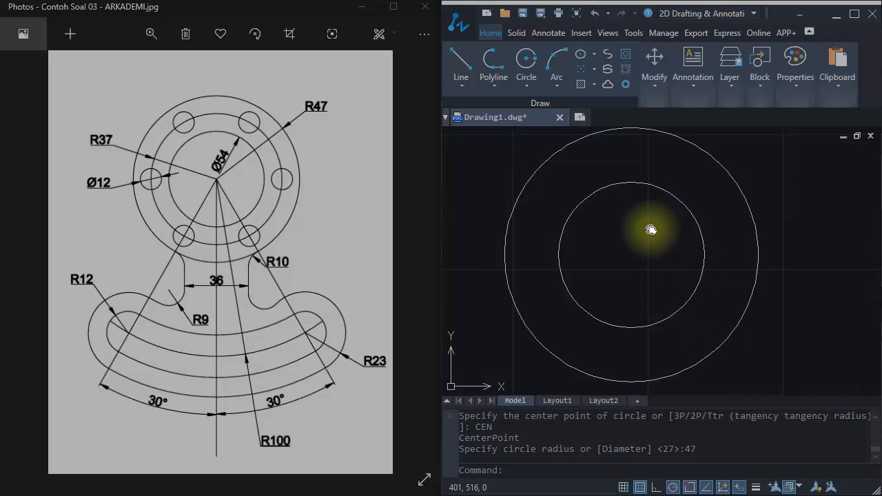
scroll(651, 229, "down", 2)
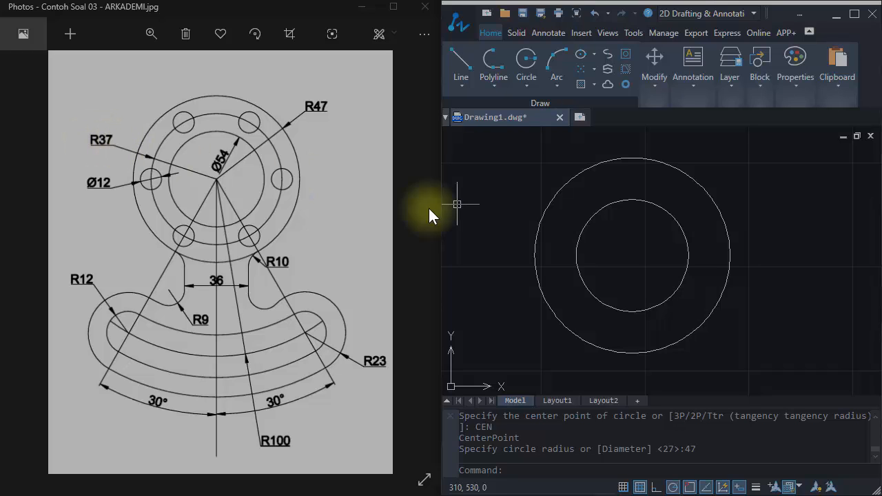
Draw a third concentric circle with radius 37, centred on the existing circles' centre point.
middle_click_drag(614, 236, 608, 239)
type("C")
key("Return")
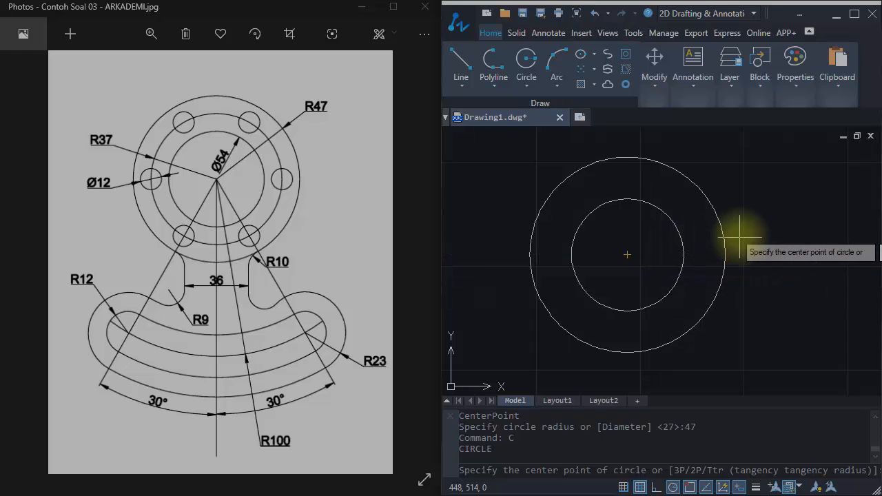
right_click(497, 216, "shift")
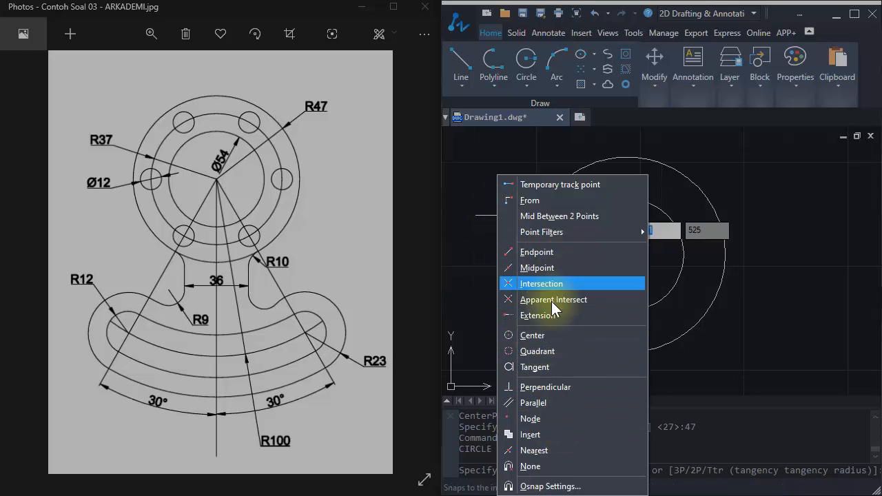
left_click(554, 336)
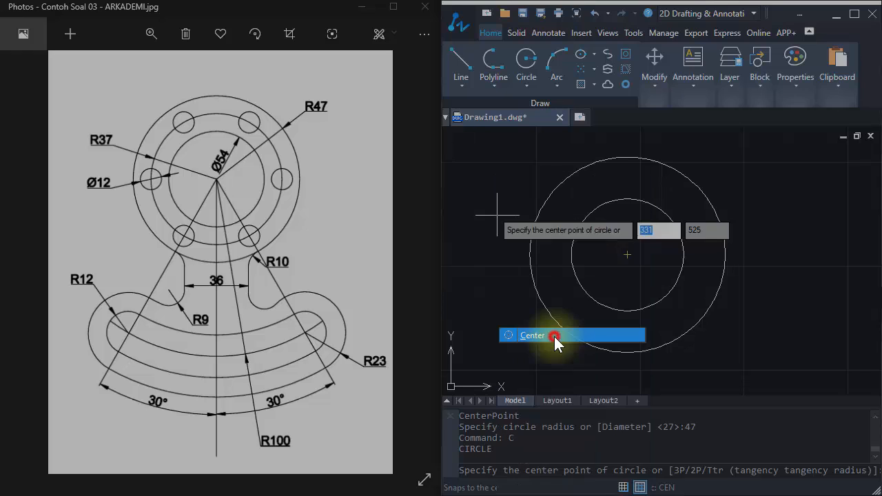
left_click(665, 217)
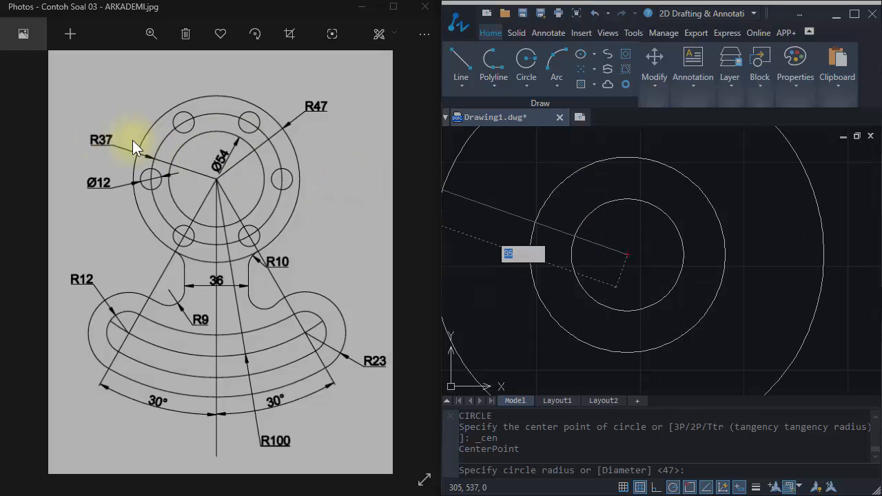
type("37")
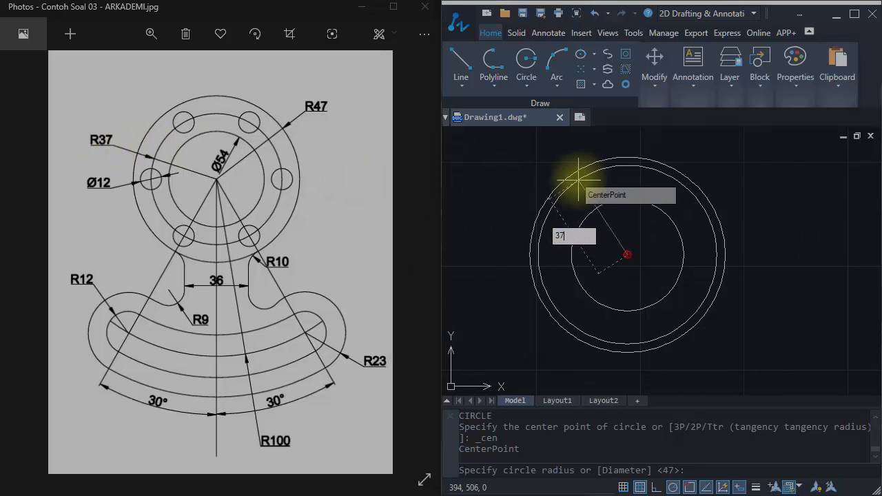
key("Return")
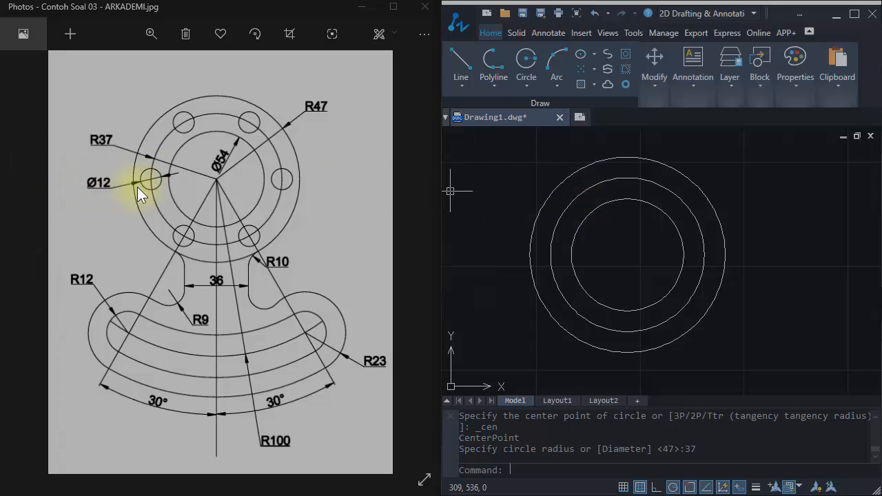
Draw a circle with a diameter of 12 centred on the left quadrant point of the radius 37 circle.
middle_click_drag(557, 251, 552, 249)
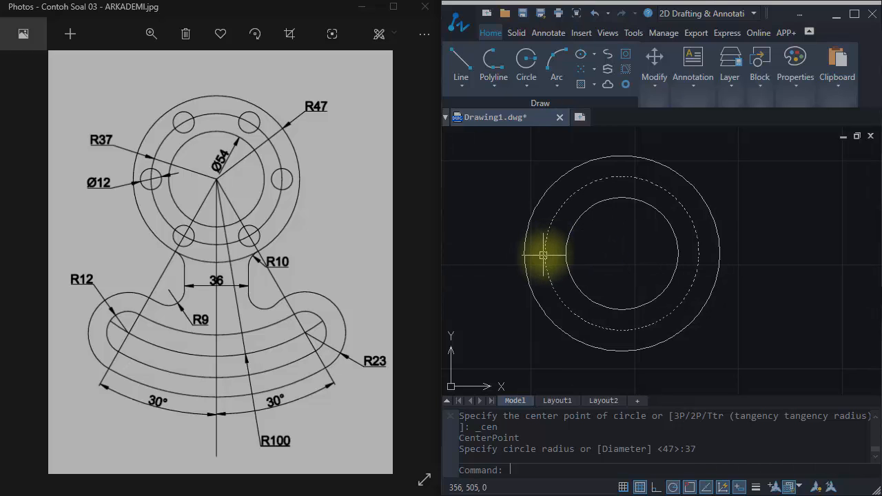
type("c")
key("Return")
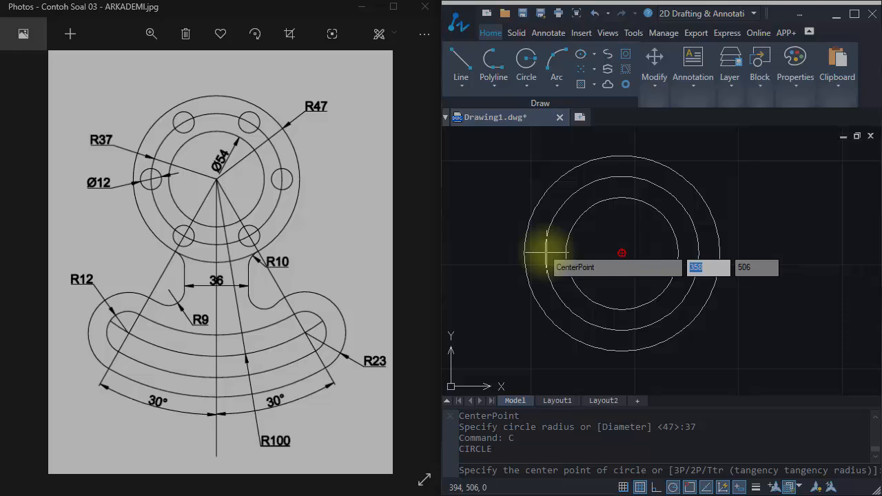
type("QUA")
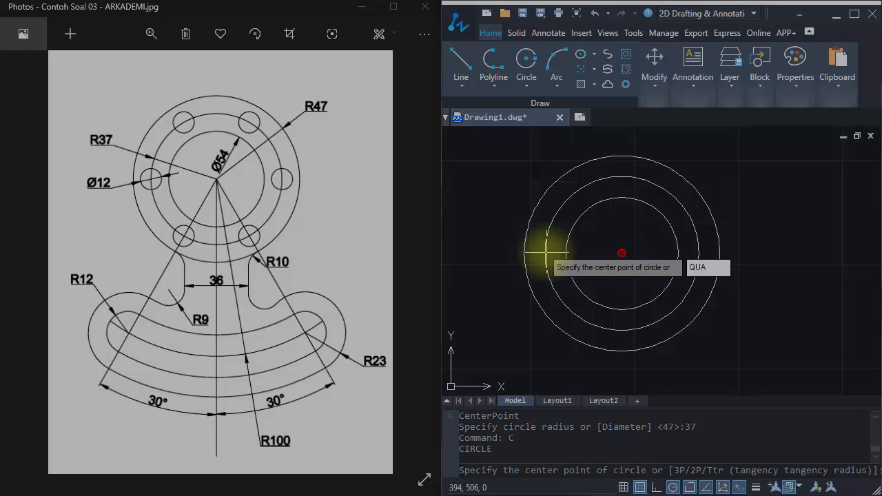
key("Return")
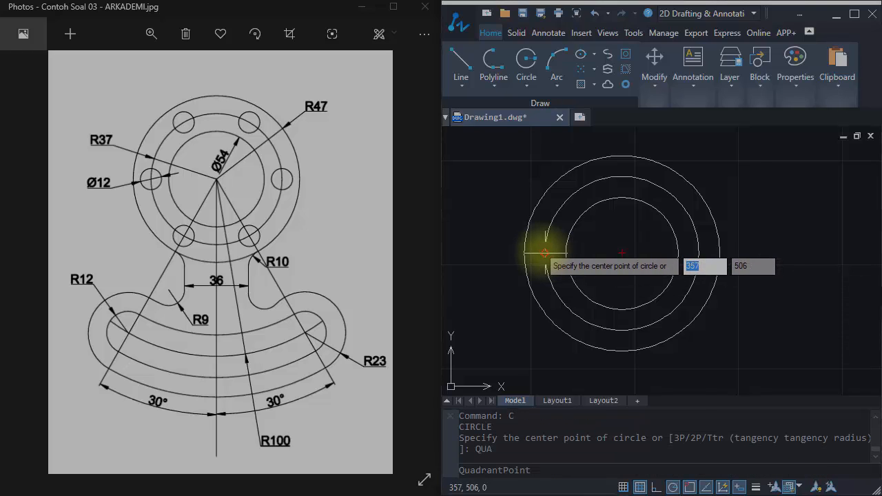
left_click(545, 254)
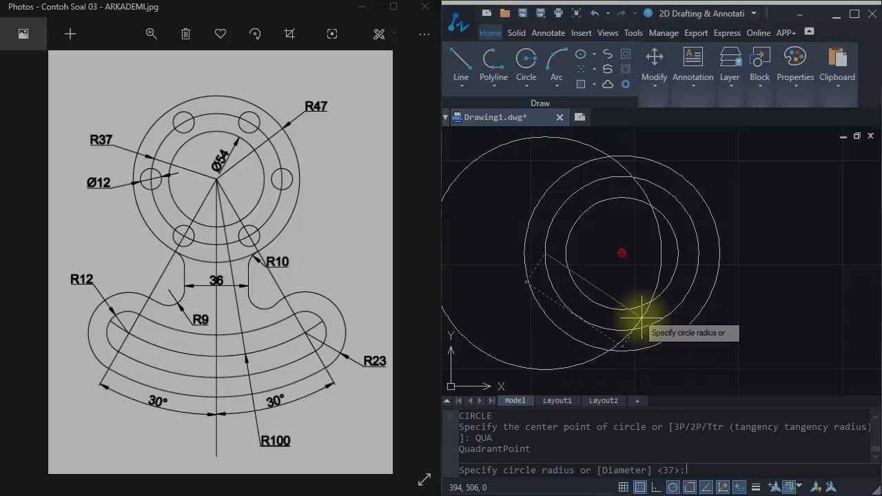
type("D")
key("Return")
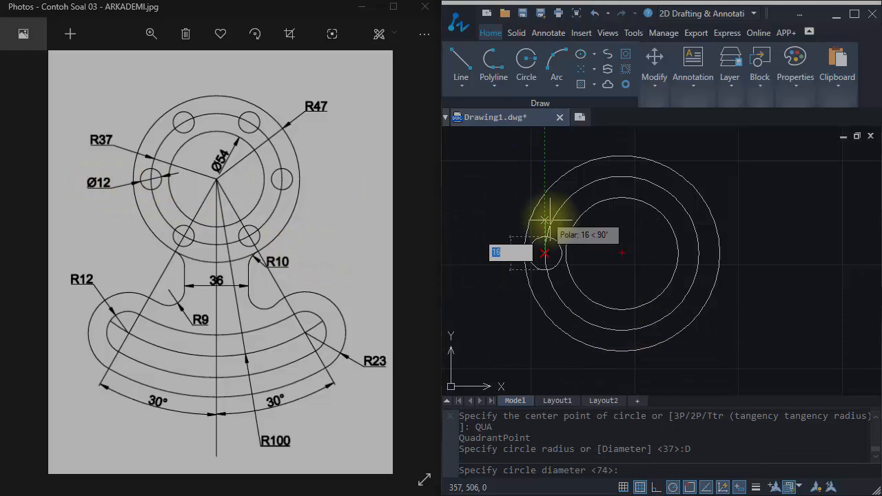
type("12")
key("Return")
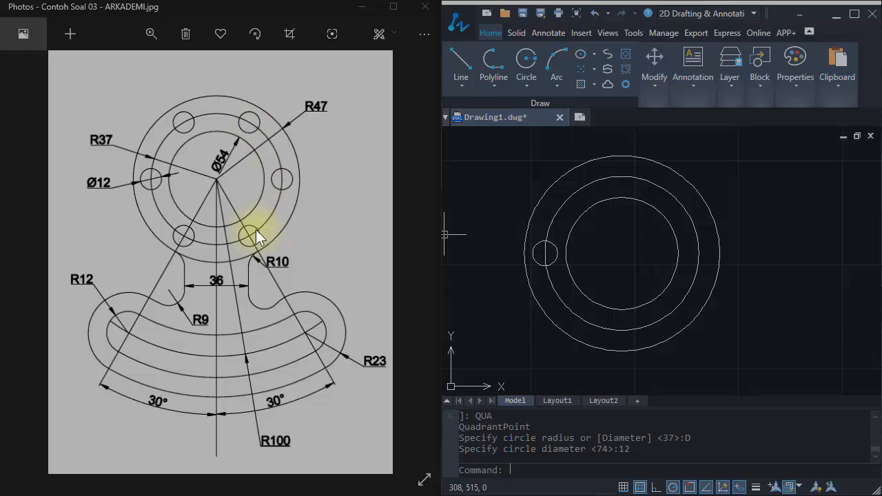
Start a polar array and set its centre point to the common centre of the concentric circles.
middle_click_drag(612, 262, 605, 267)
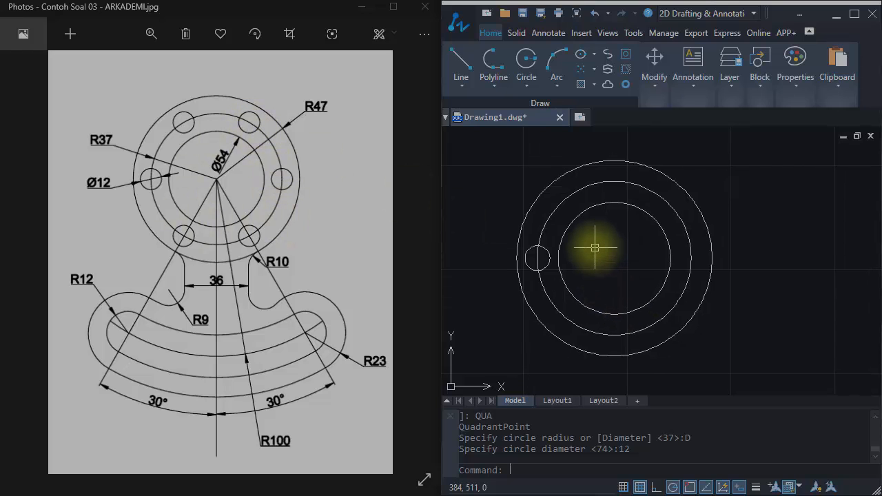
type("AR")
key("Return")
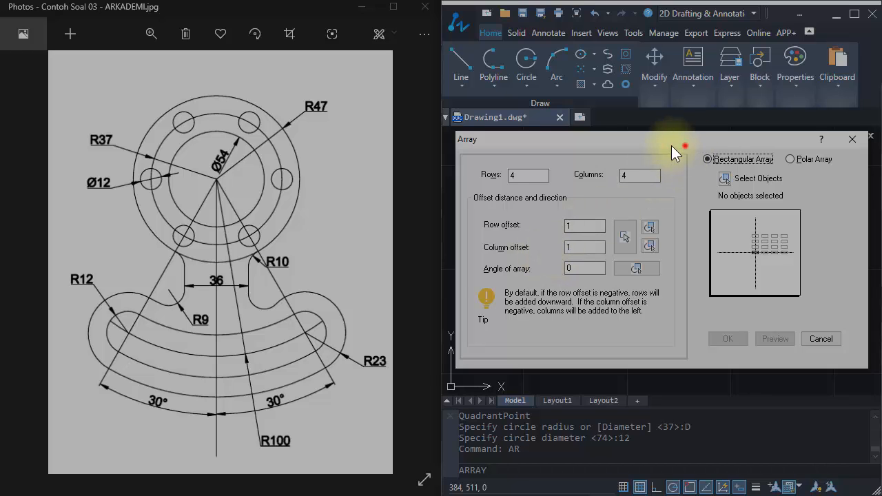
mouse_move(671, 145)
left_mouse_down()
mouse_move(373, 151)
mouse_move(283, 175)
mouse_move(310, 159)
left_mouse_up()
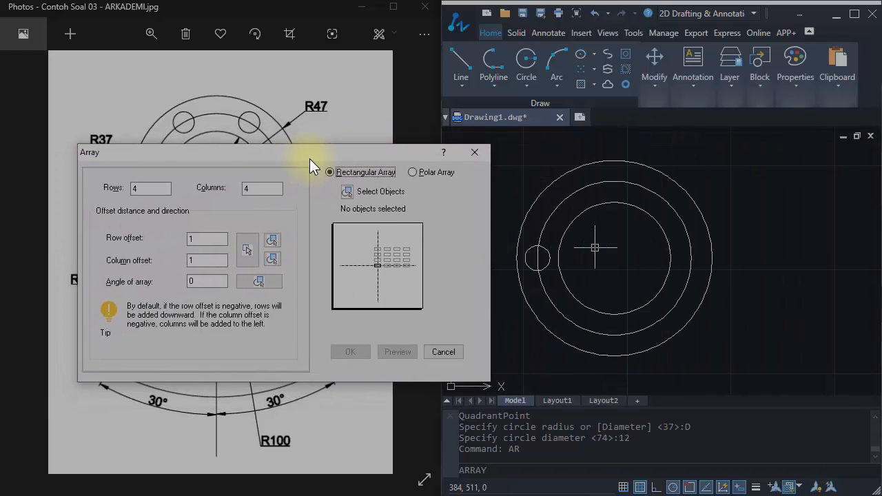
left_click_drag(381, 155, 375, 224)
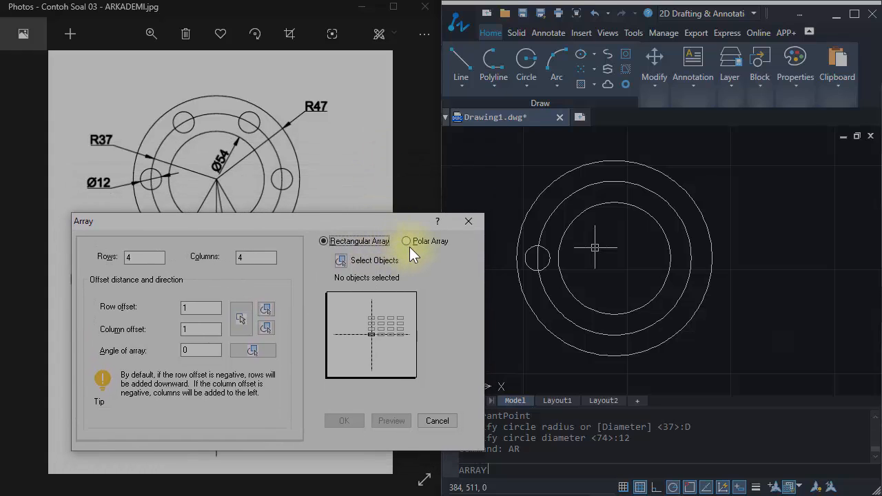
mouse_move(385, 222)
left_mouse_down()
mouse_move(376, 225)
mouse_move(381, 290)
left_mouse_up()
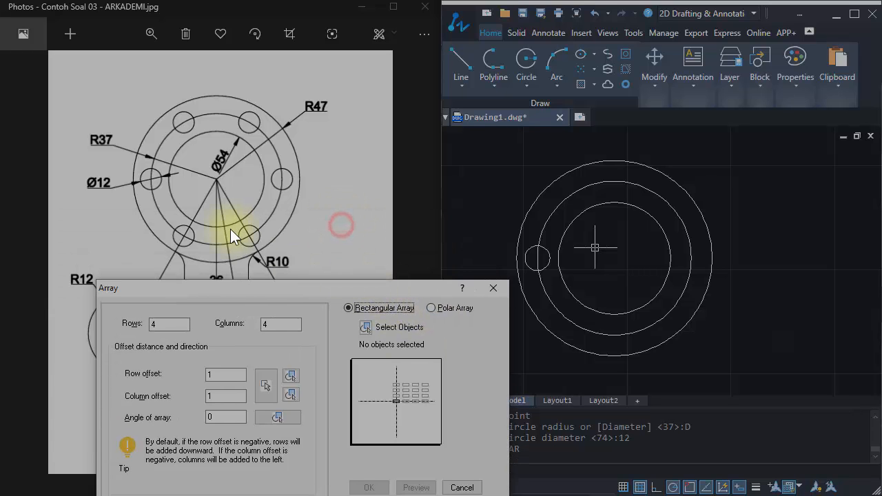
left_click(442, 306)
left_click_drag(408, 283, 380, 230)
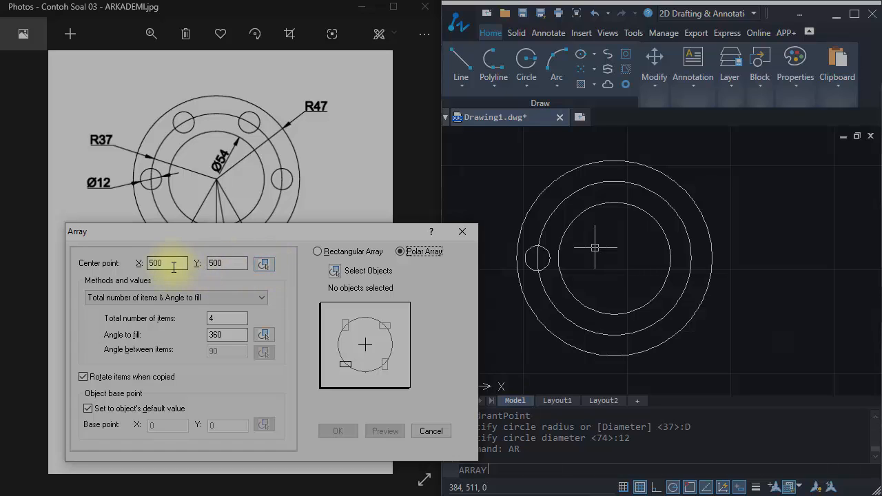
left_click(226, 265)
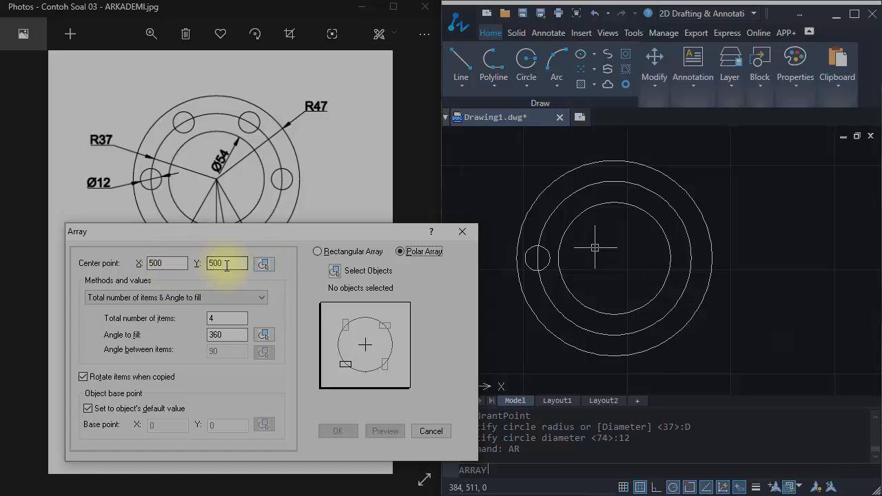
left_click(263, 266)
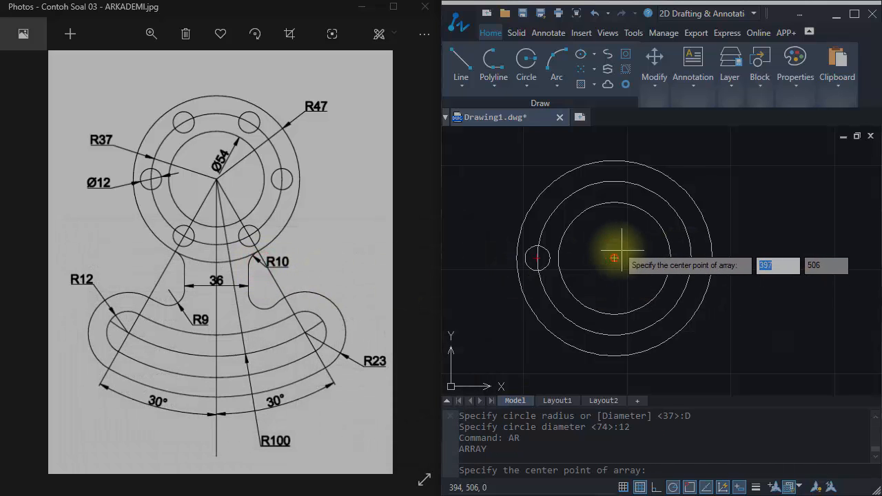
left_click(615, 258)
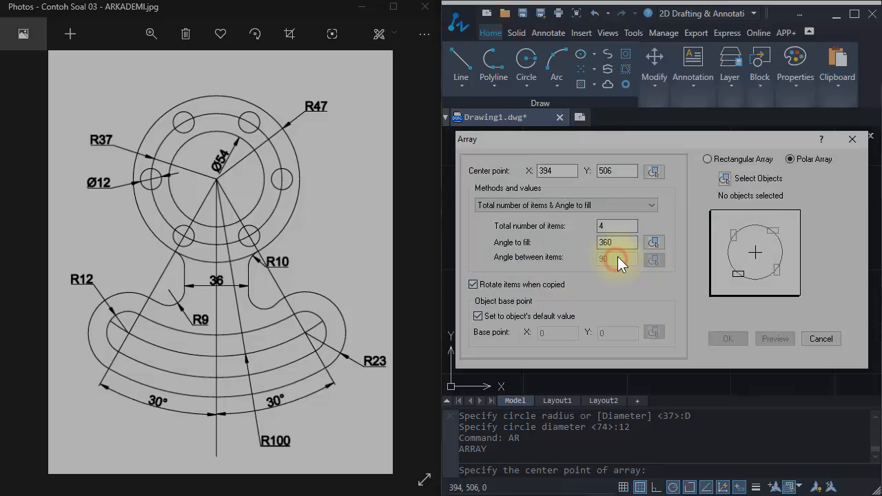
Set the polar array's total number of items to 6, keeping the angle to fill at 360.
mouse_move(696, 148)
left_mouse_down()
mouse_move(212, 234)
mouse_move(273, 228)
left_mouse_up()
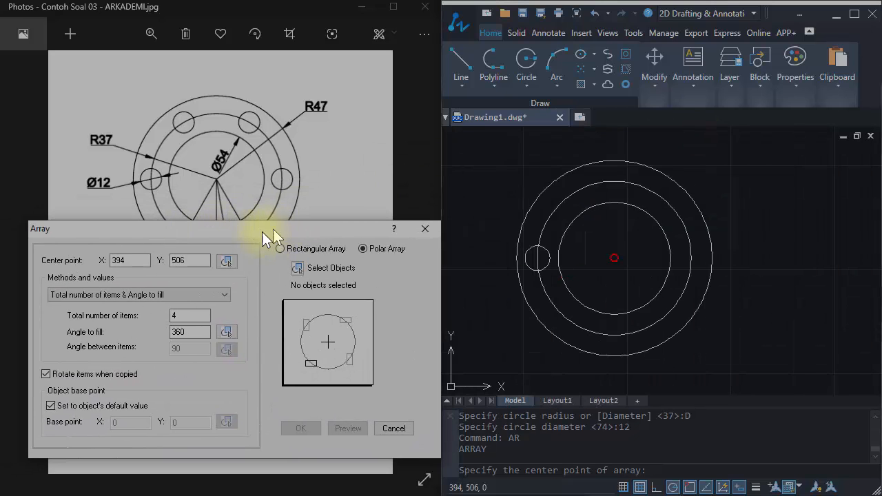
double_click(186, 315)
type("6")
left_click(203, 331)
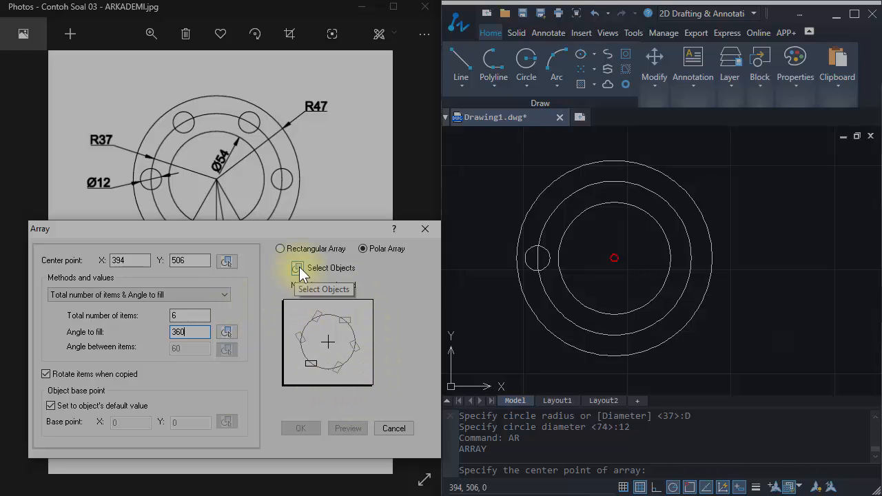
Choose the small 12 diameter circle as the object to array, preview the polar array and accept it.
left_click_drag(307, 235, 335, 229)
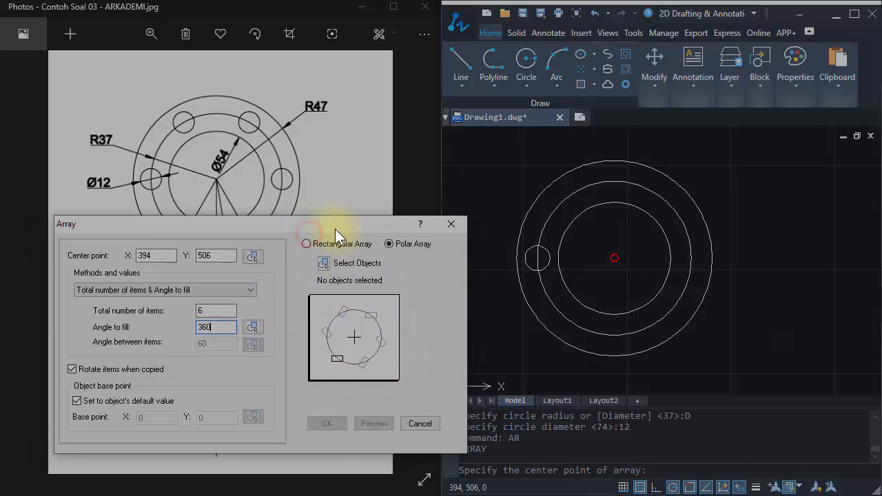
left_click(324, 264)
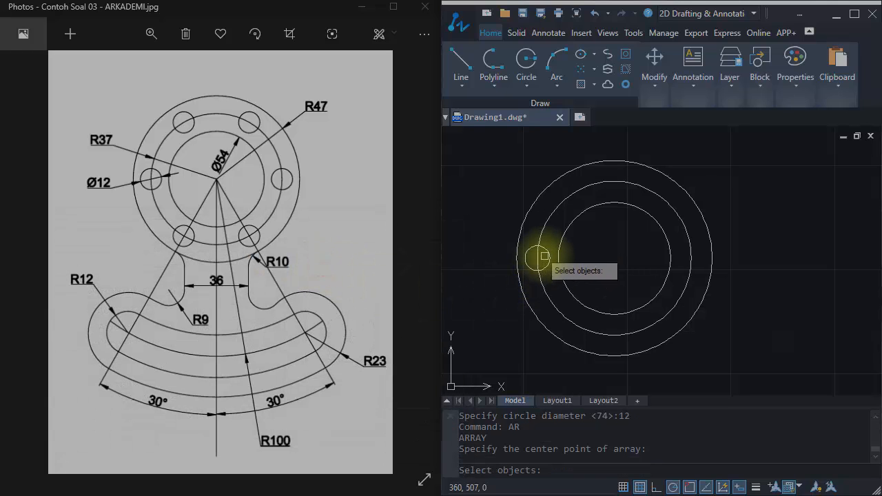
left_click(548, 254)
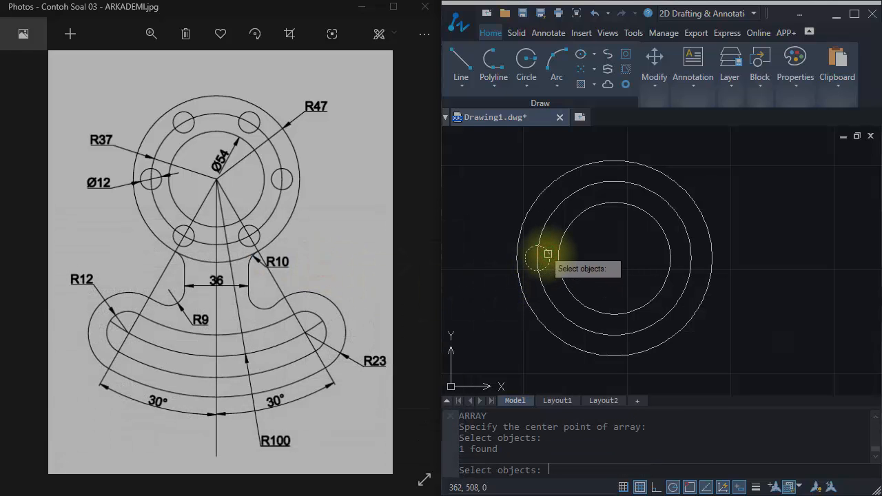
key("Return")
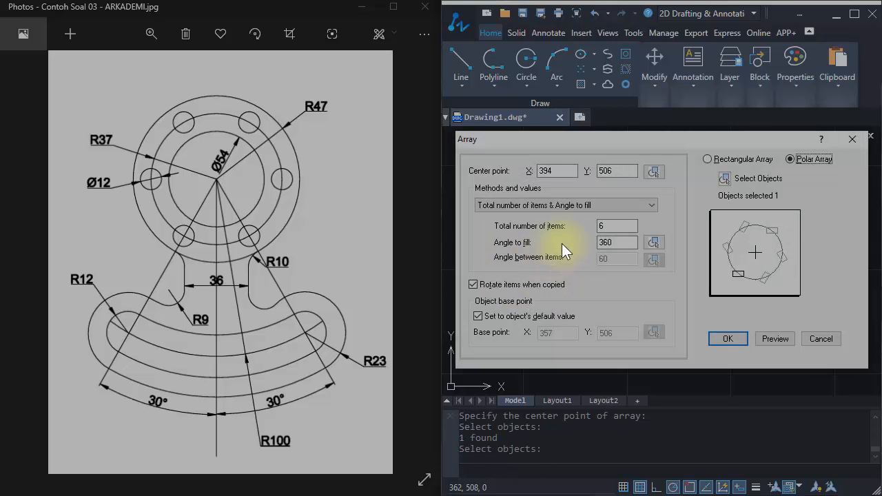
left_click_drag(733, 141, 369, 188)
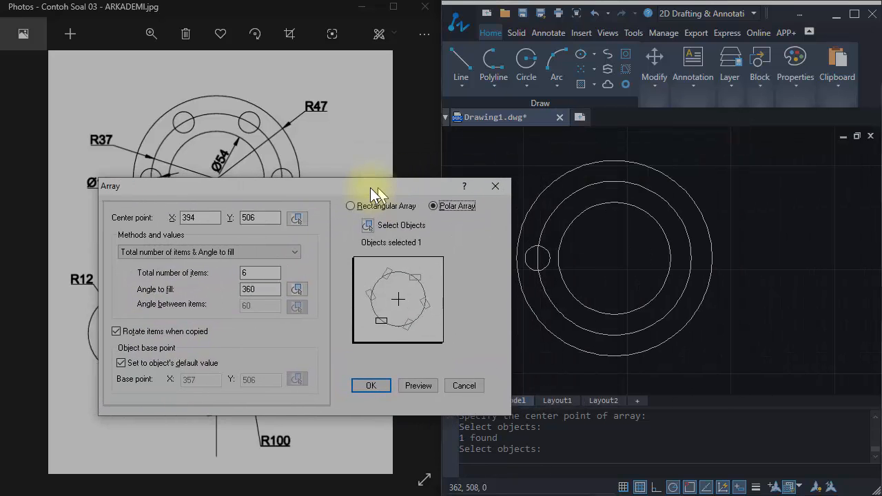
left_click(403, 383)
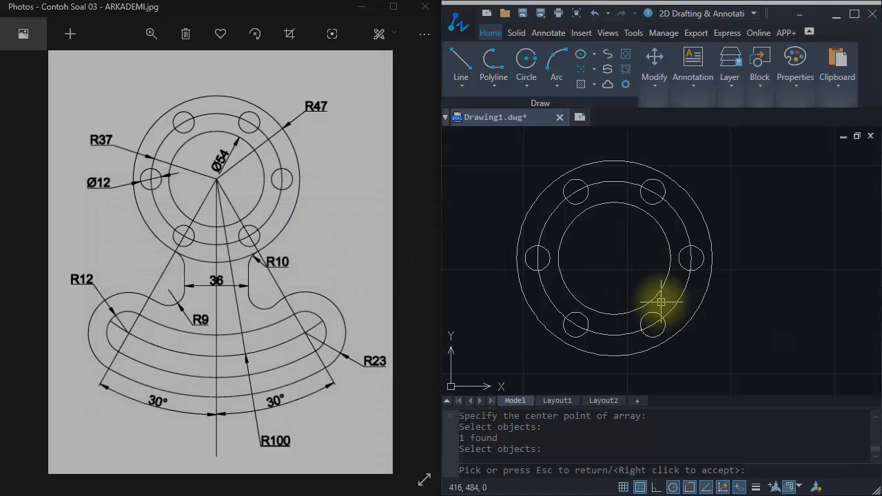
right_click(758, 294)
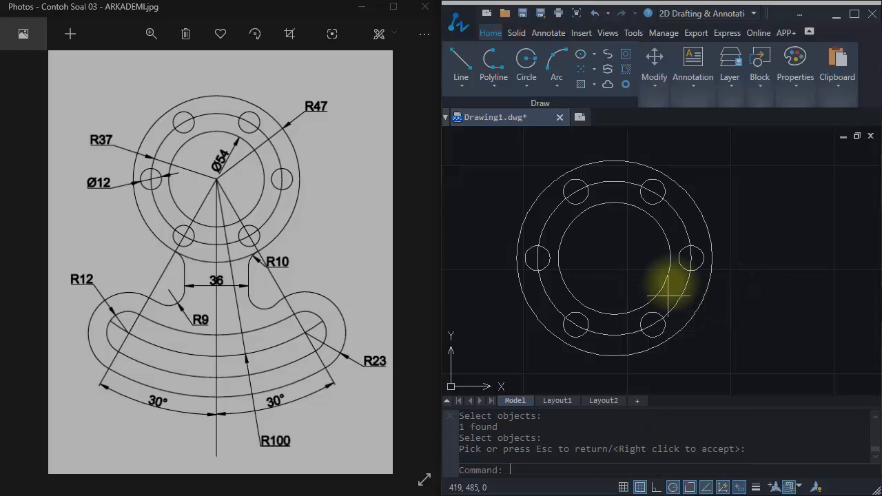
middle_click_drag(607, 255, 595, 248)
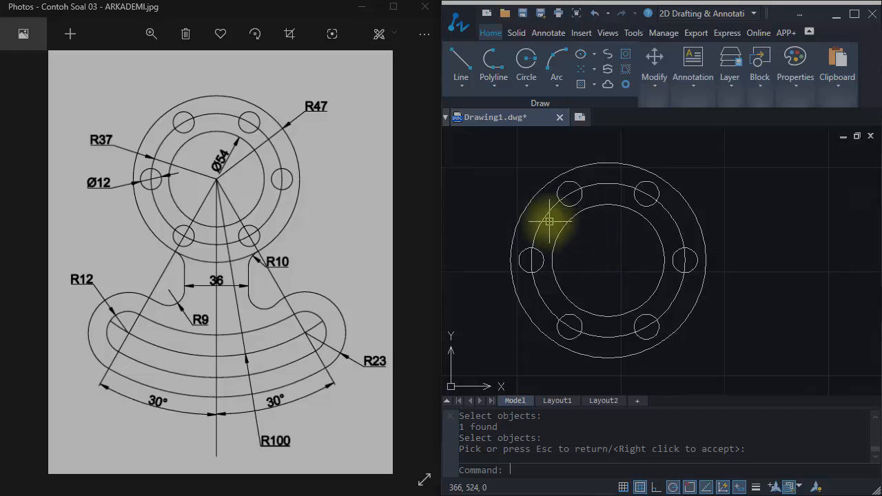
key("Escape")
key("Escape")
key("Escape")
key("Escape")
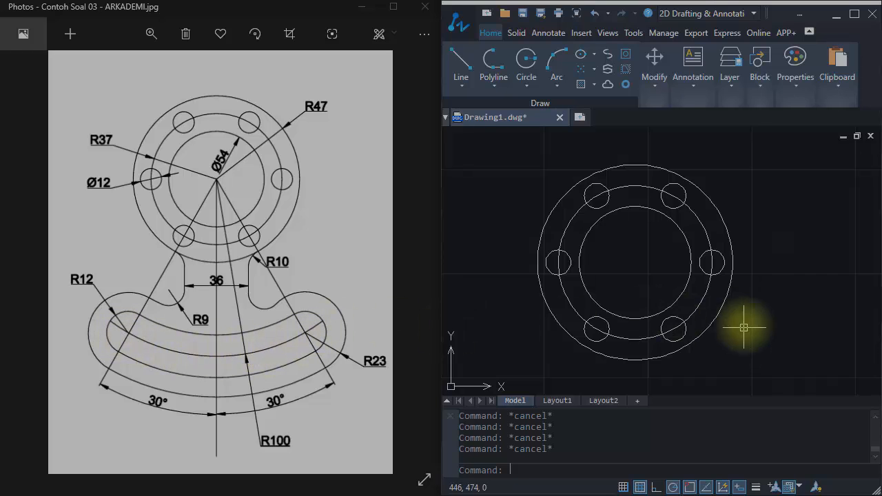
Draw a circle of radius 100 centred on the common centre of the flange circles.
scroll(699, 250, "down", 4)
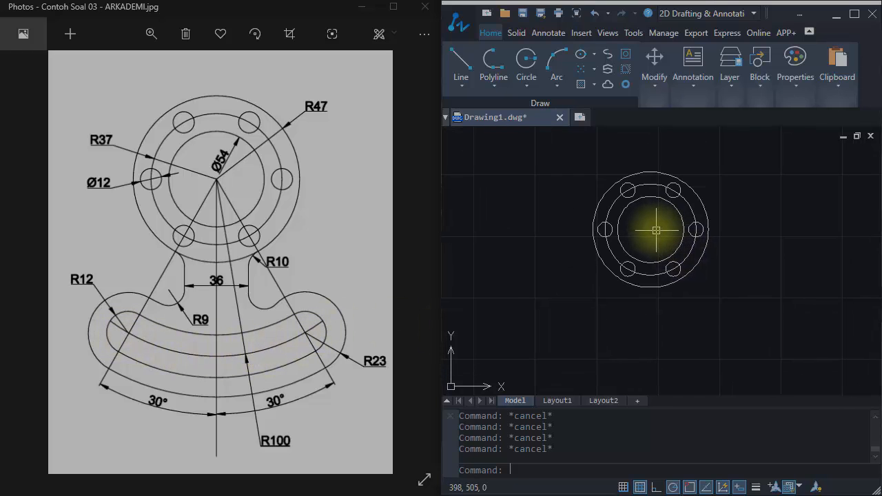
type("c")
key("Return")
left_click(651, 229)
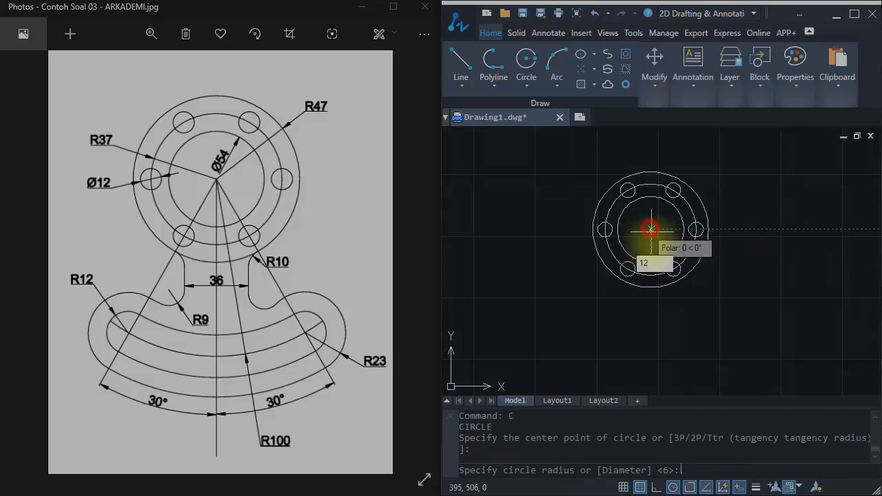
type("100")
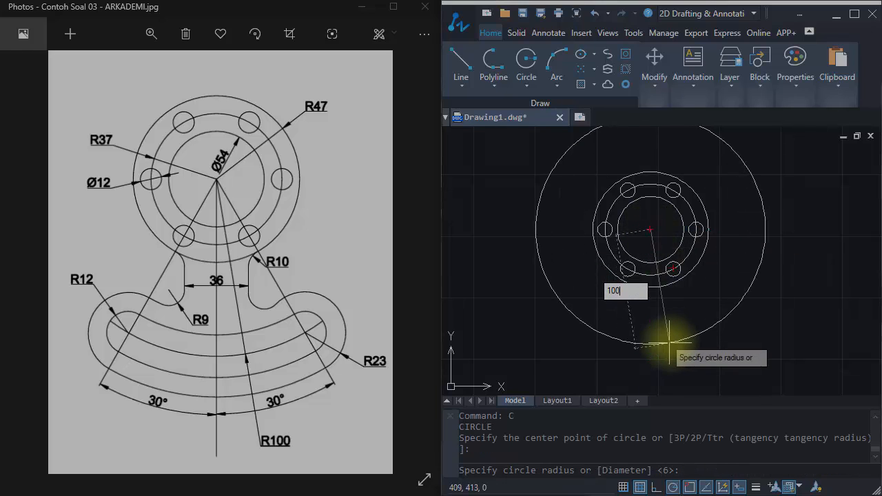
key("Return")
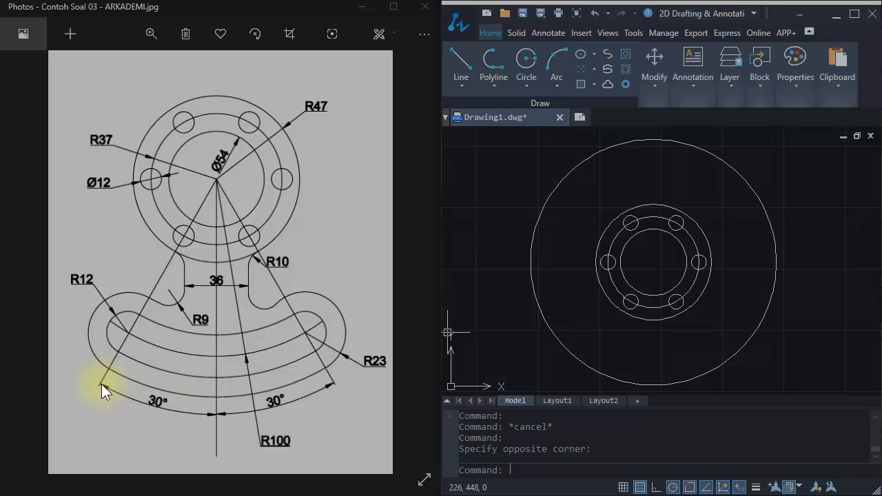
With Ortho on, draw a vertical line about 120 long from the flange centre down past the radius 100 circle.
mouse_move(731, 301)
middle_mouse_down()
mouse_move(699, 256)
mouse_move(672, 310)
middle_mouse_up()
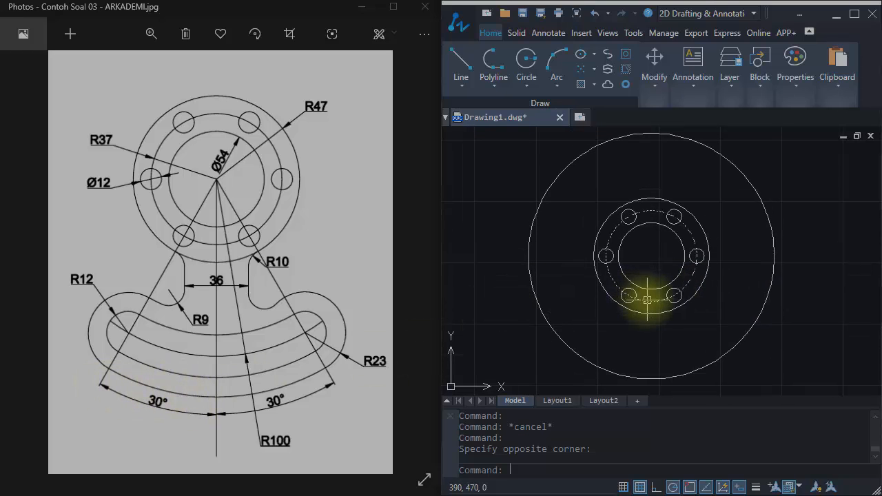
type("L")
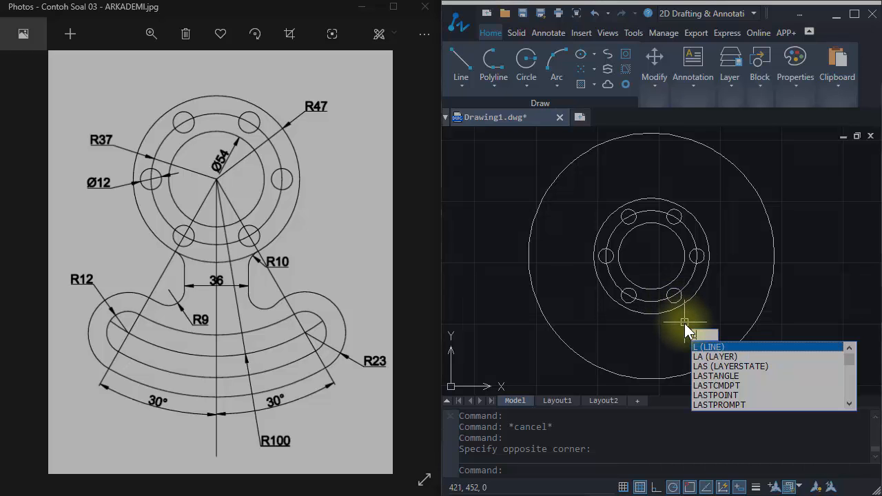
key("Return")
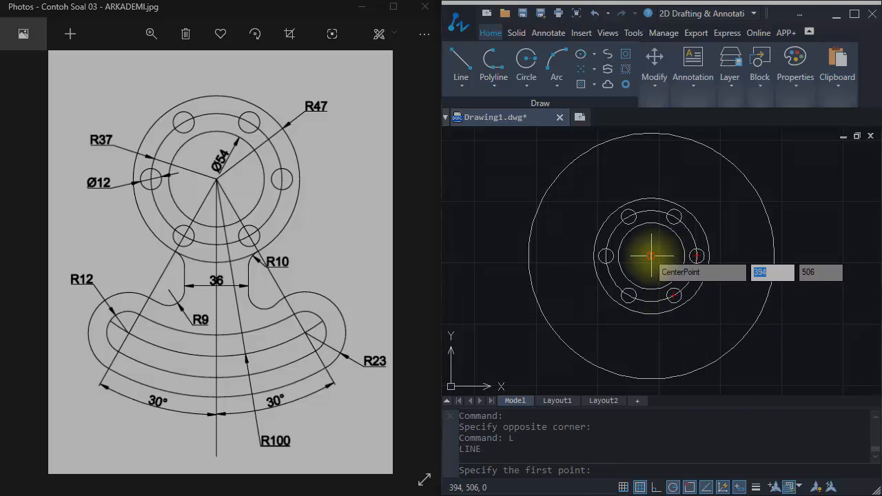
left_click(652, 257)
middle_click_drag(679, 324, 665, 279)
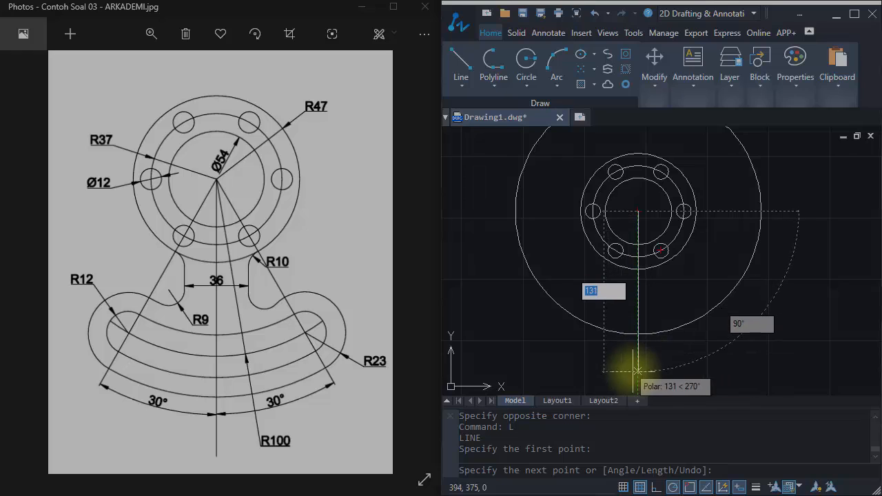
key("F8")
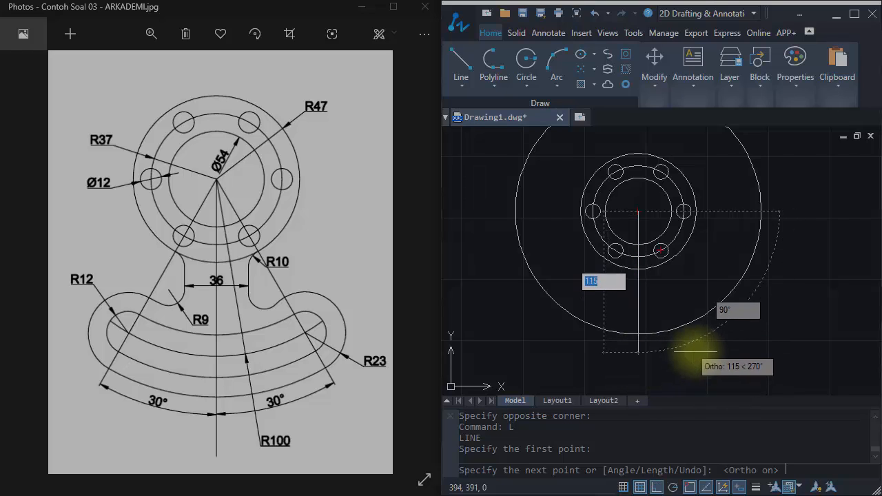
left_click(650, 360)
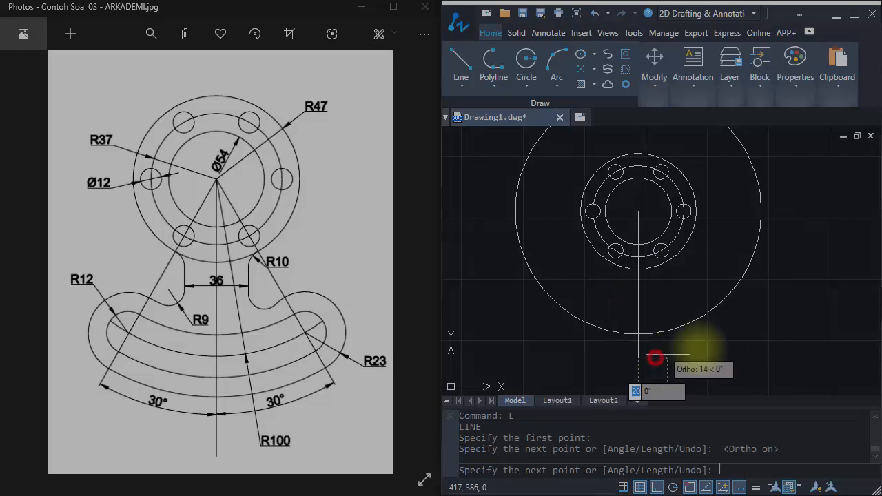
key("Return")
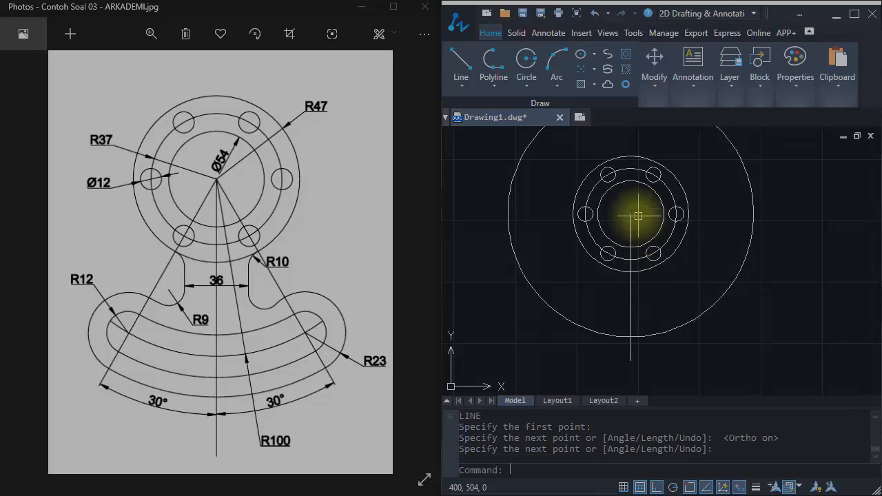
Rotate a copy of the vertical line by 30 degrees about the flange centre, with Ortho off.
scroll(630, 213, "up", 1)
scroll(631, 239, "down", 1)
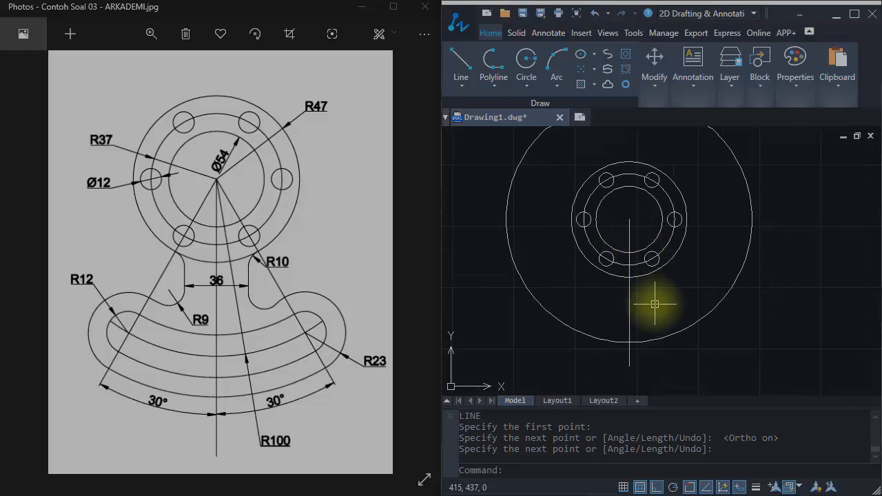
type("RO")
key("Return")
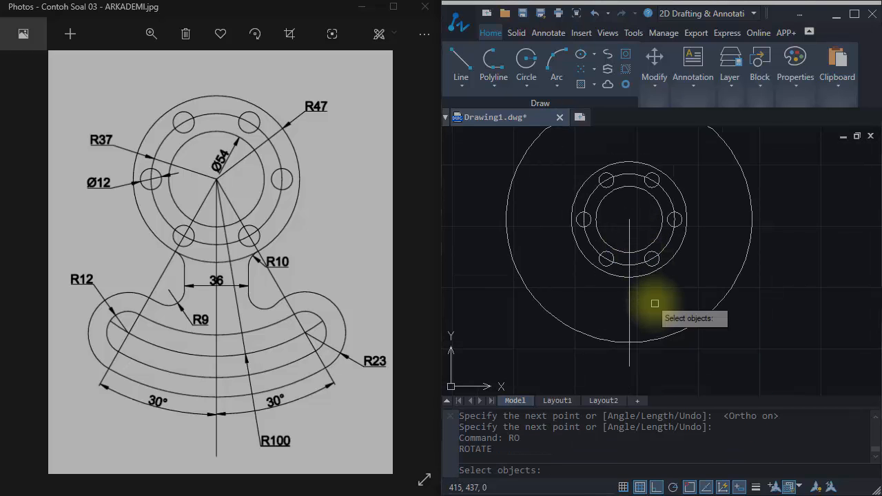
left_click(630, 303)
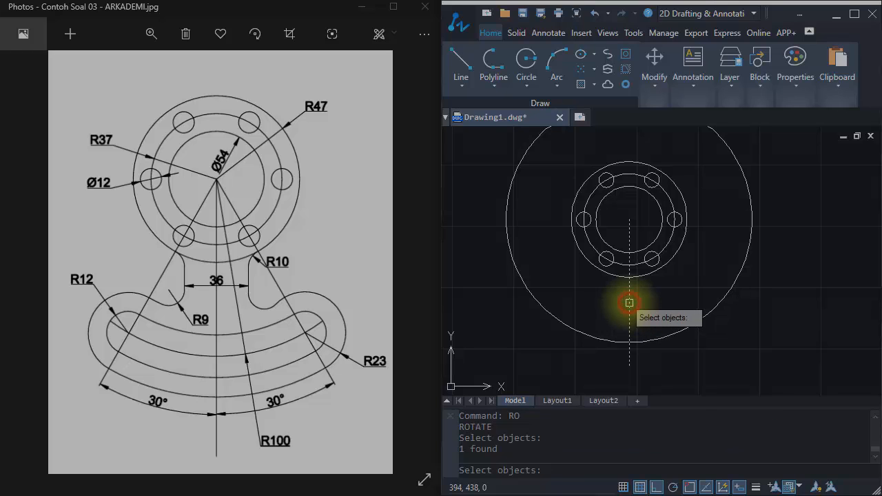
key("Return")
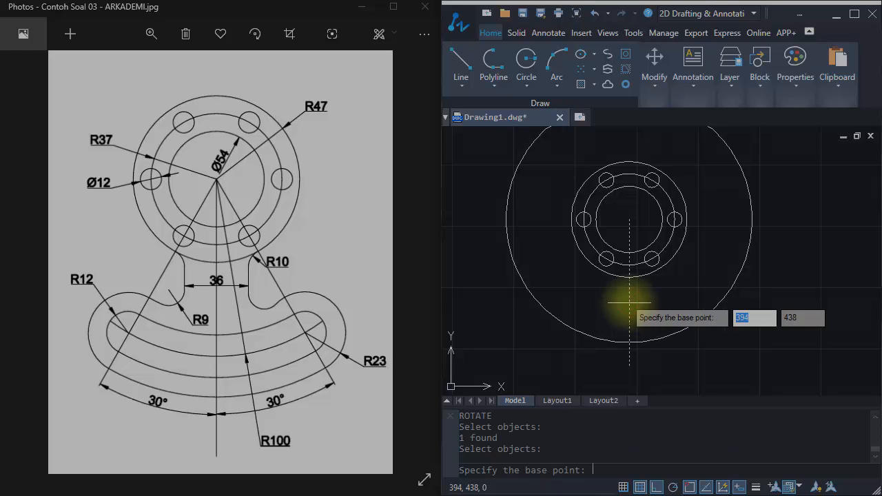
left_click(629, 219)
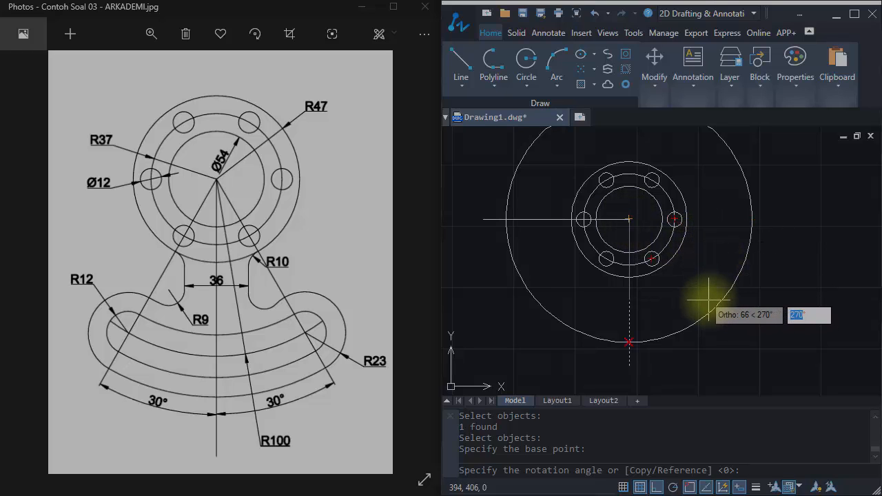
key("F8")
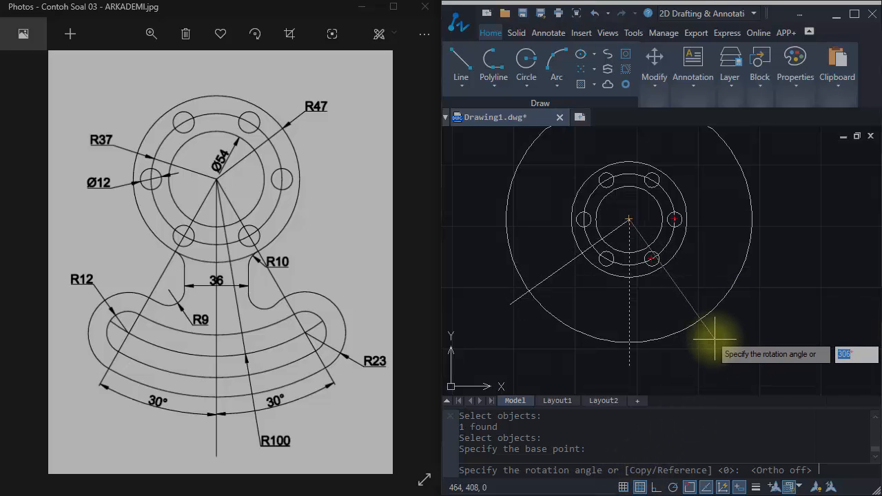
type("c")
key("Return")
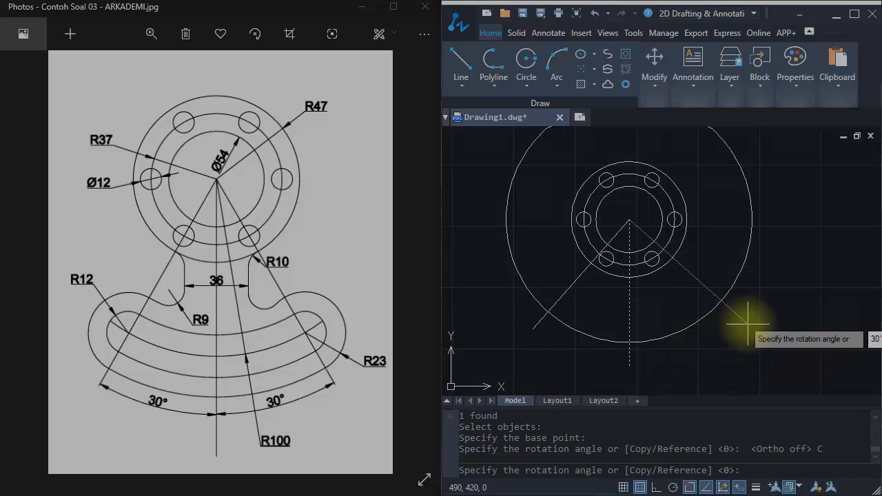
key("Return")
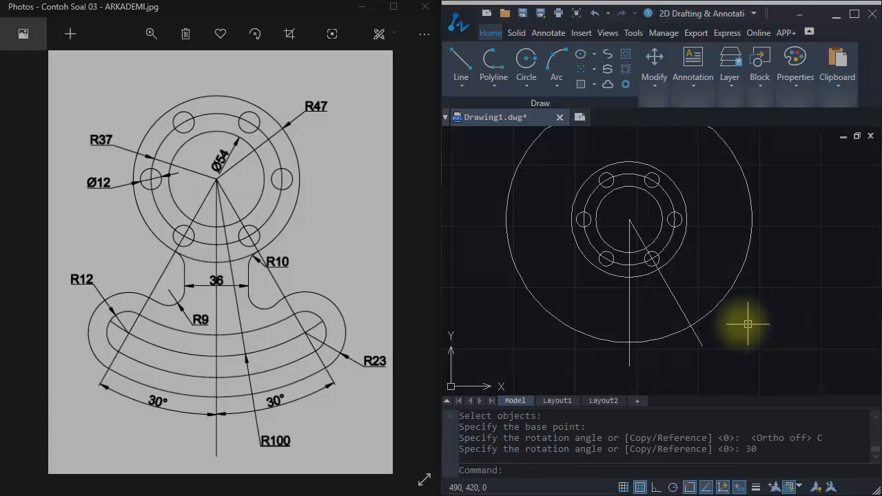
Rotate the original vertical line by -30 degrees about the flange centre without keeping a copy.
middle_click_drag(678, 308, 678, 319)
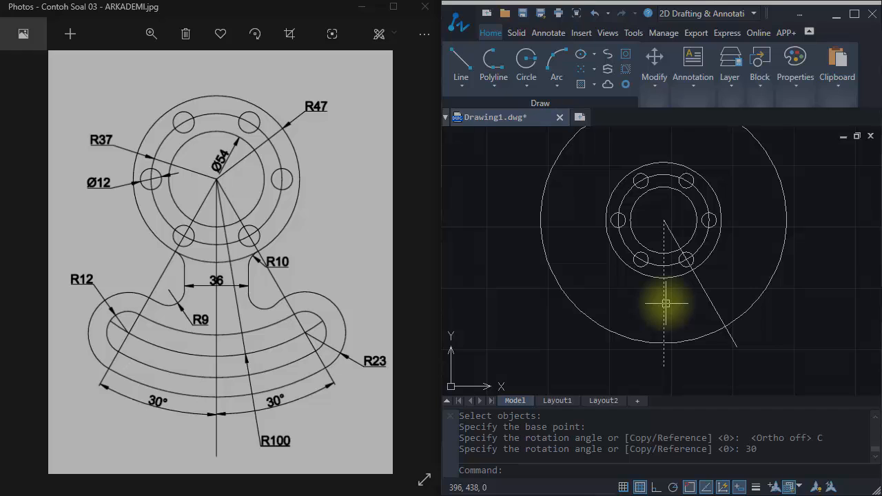
type("RO")
key("Return")
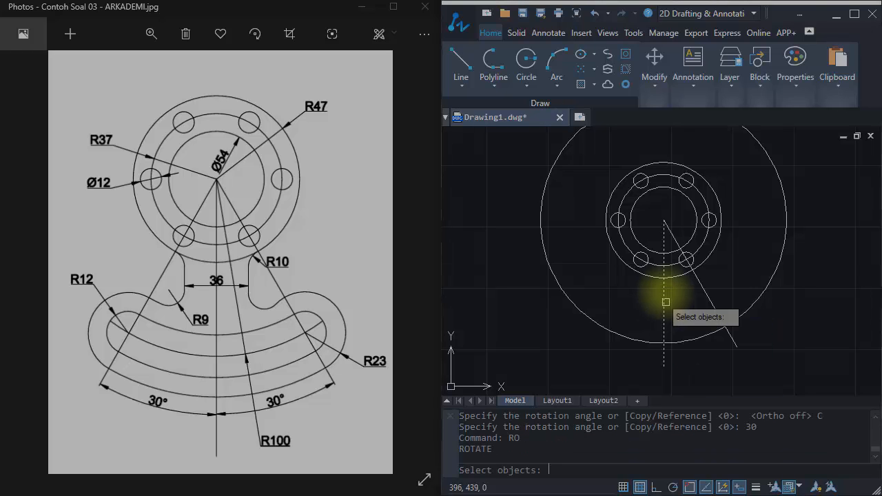
left_click(664, 298)
key("Return")
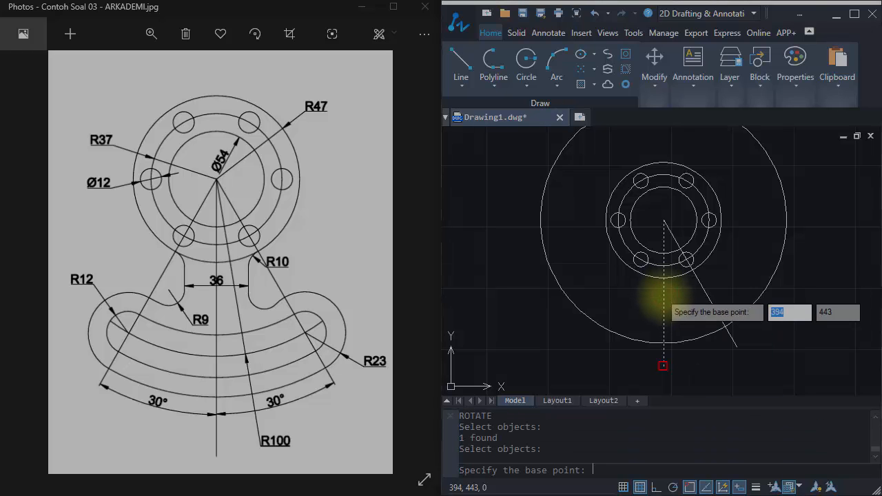
left_click(664, 220)
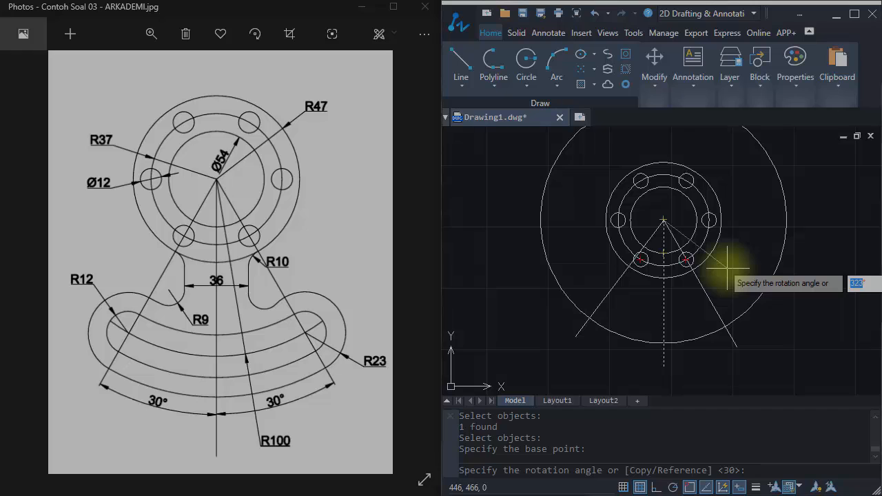
type("-30")
key("Return")
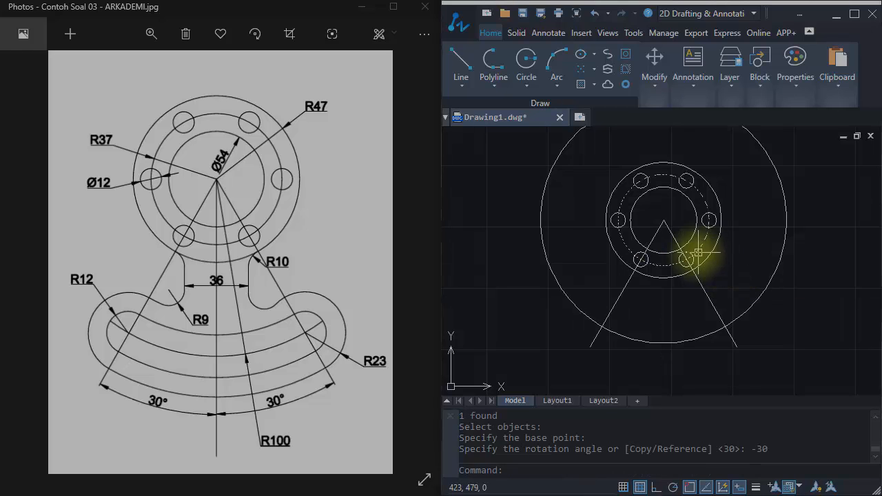
Draw a circle of radius 23 centred where the left angled line crosses the radius 100 circle.
middle_click_drag(664, 311, 617, 312)
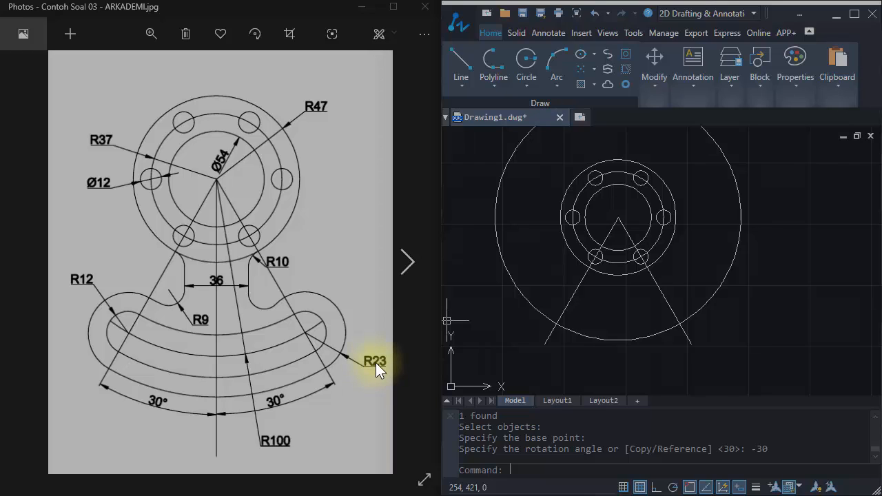
middle_click_drag(611, 314, 654, 294)
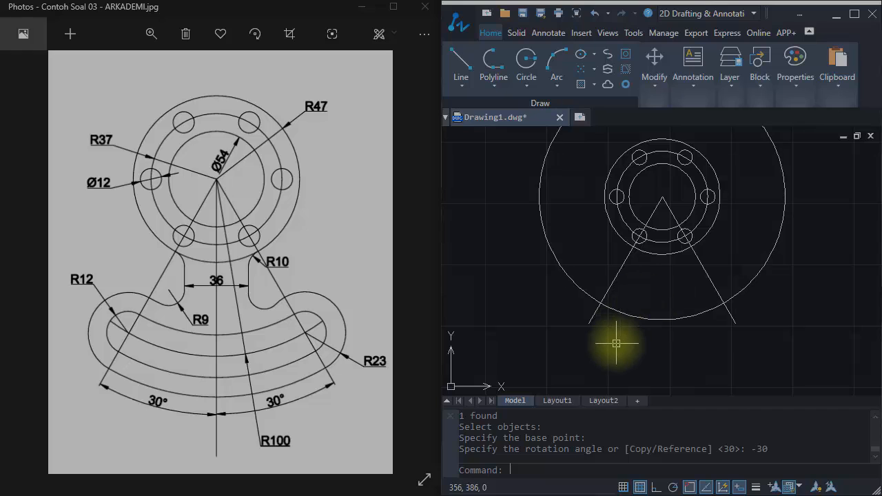
type("c")
key("Return")
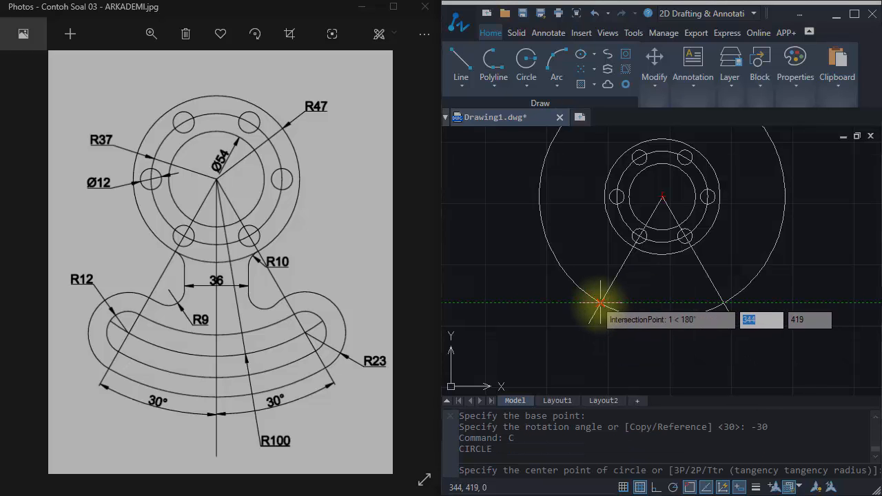
left_click(599, 303)
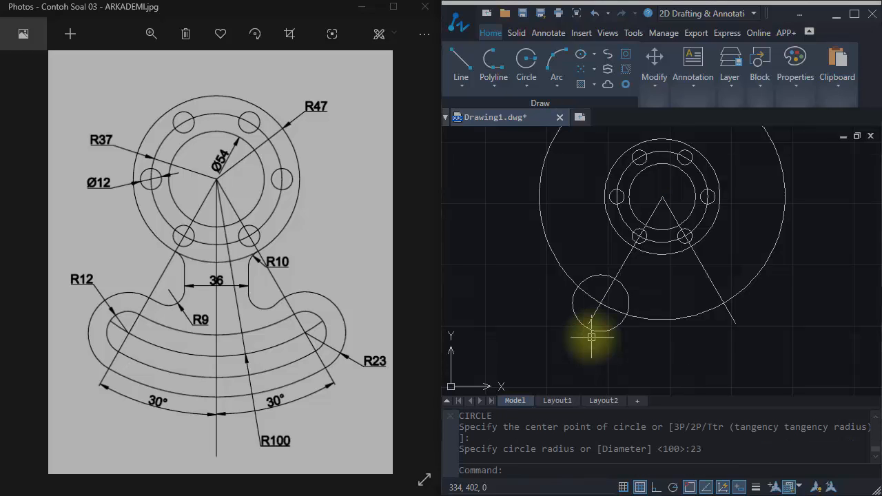
key("Return")
Draw a concentric circle of radius 12 inside the radius 23 circle on the left angled line.
middle_click_drag(626, 308, 621, 313)
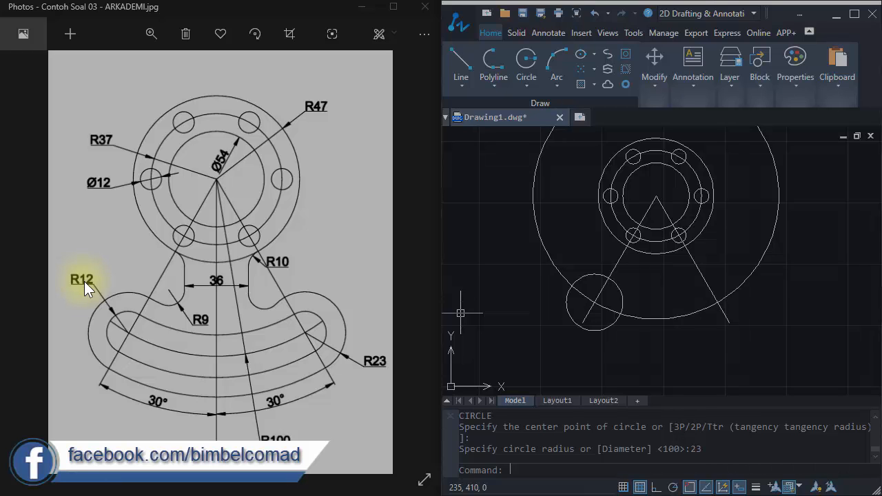
scroll(638, 310, "up", 1)
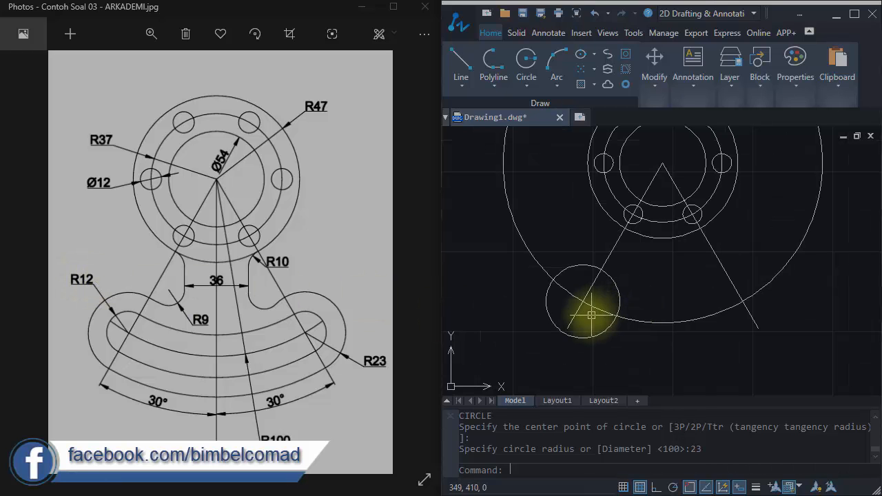
type("C")
key("Return")
left_click(583, 303)
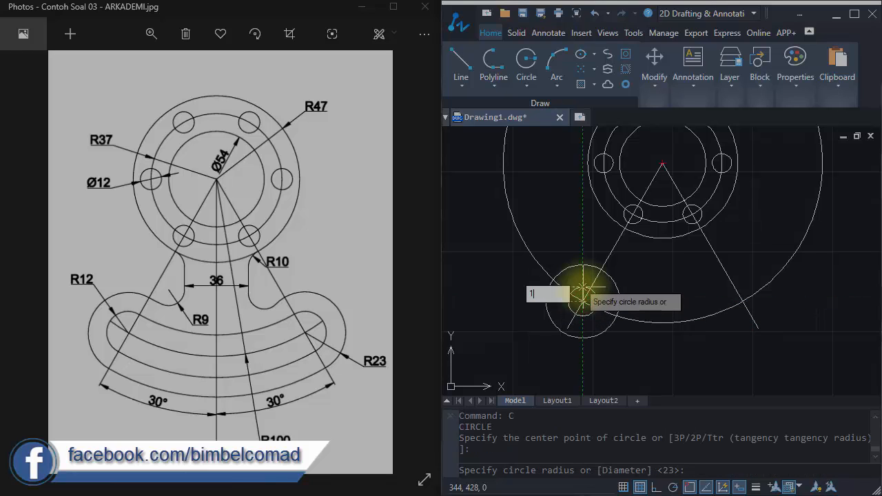
key("Return")
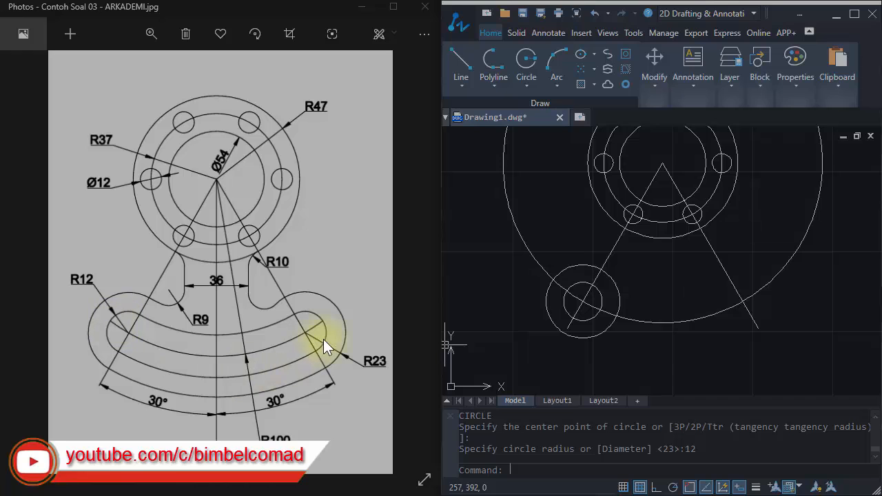
Copy the radius 23 and radius 12 circles from their centre to where the right angled line crosses the radius 100 circle.
scroll(589, 303, "down", 1)
scroll(534, 265, "down", 1)
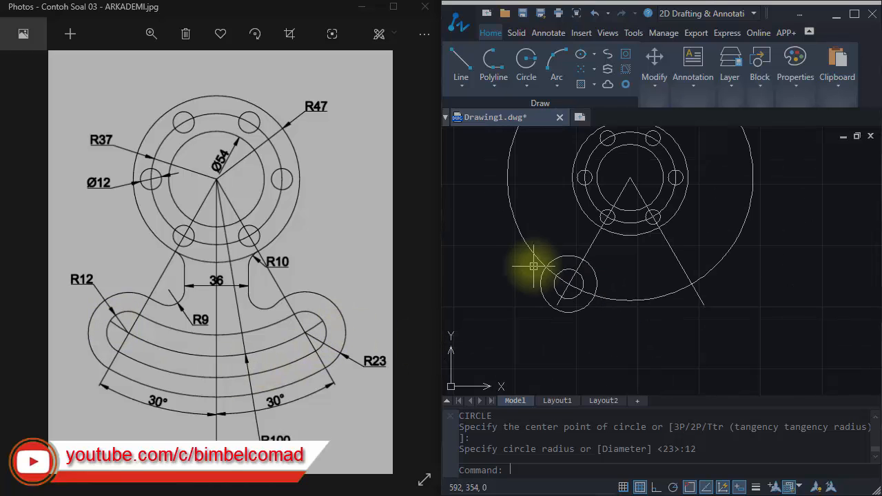
left_click(493, 232)
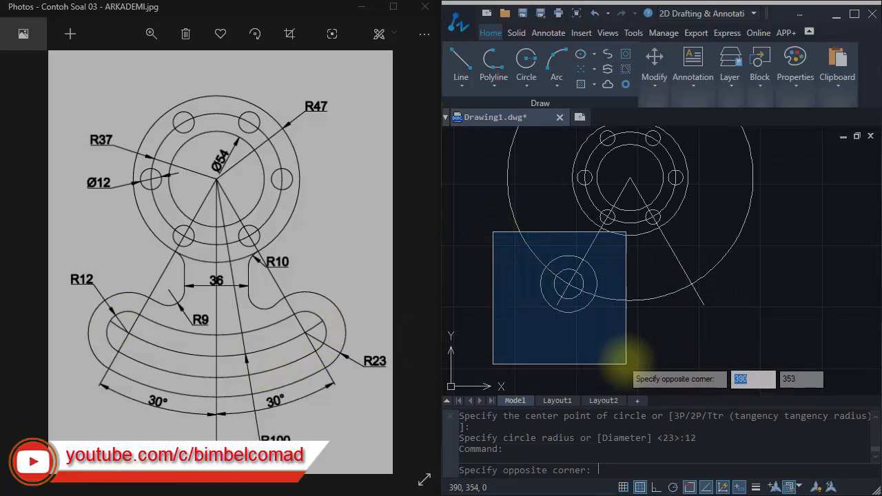
left_click(614, 343)
scroll(594, 298, "up", 2)
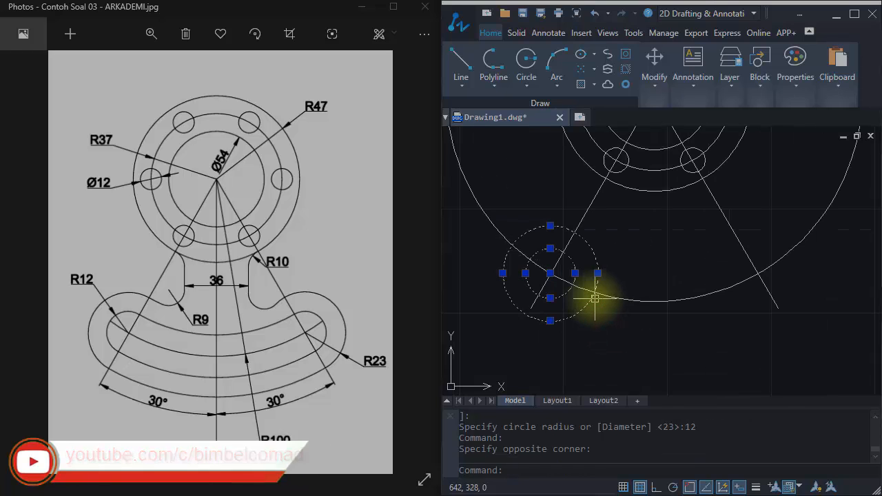
type("CO")
key("Return")
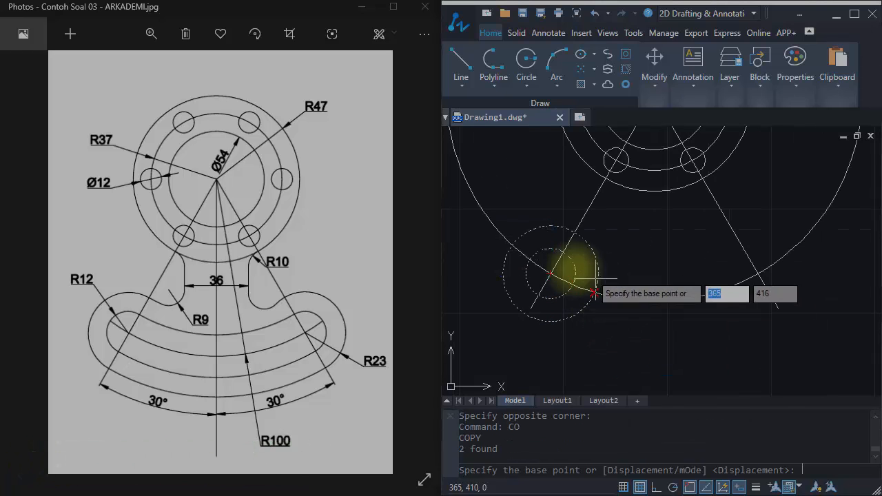
left_click(551, 274)
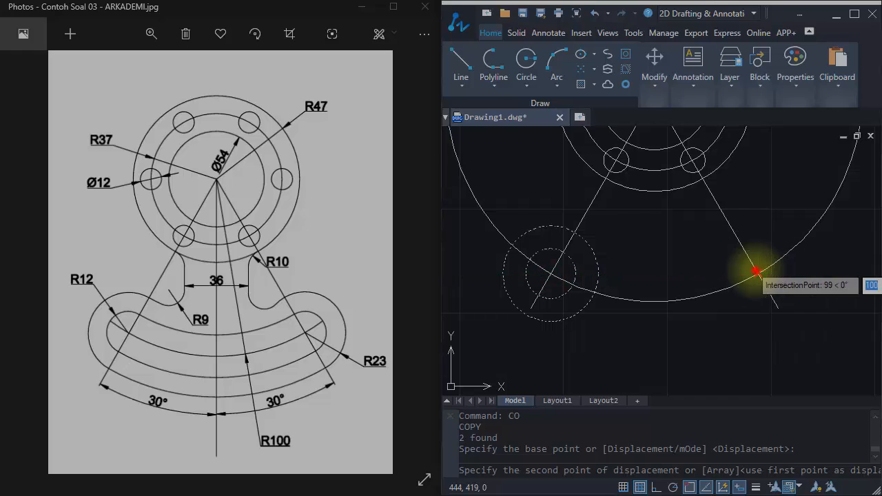
left_click(756, 271)
scroll(662, 303, "down", 3)
key("Return")
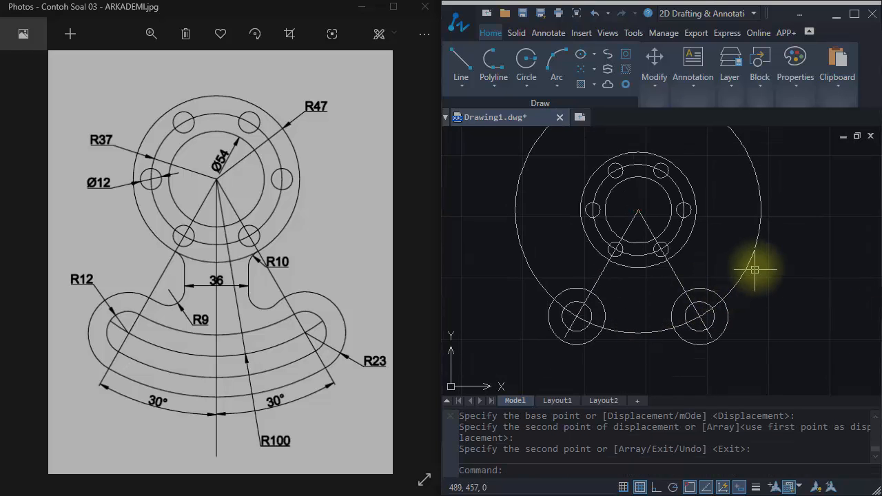
middle_click_drag(706, 261, 706, 268)
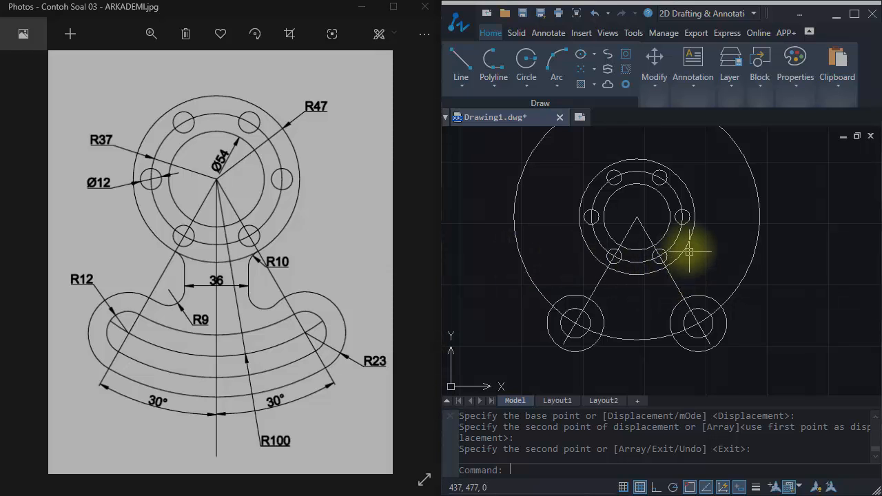
Erase the radius 37 bolt circle, both 30-degree angled lines and the radius 100 construction circle.
scroll(686, 247, "up", 1)
left_click(672, 239)
middle_click_drag(710, 255, 704, 259)
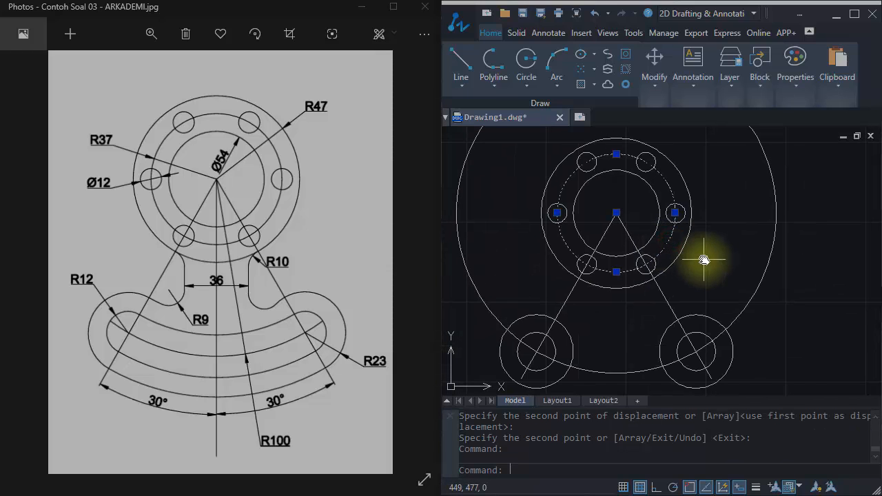
key("Delete")
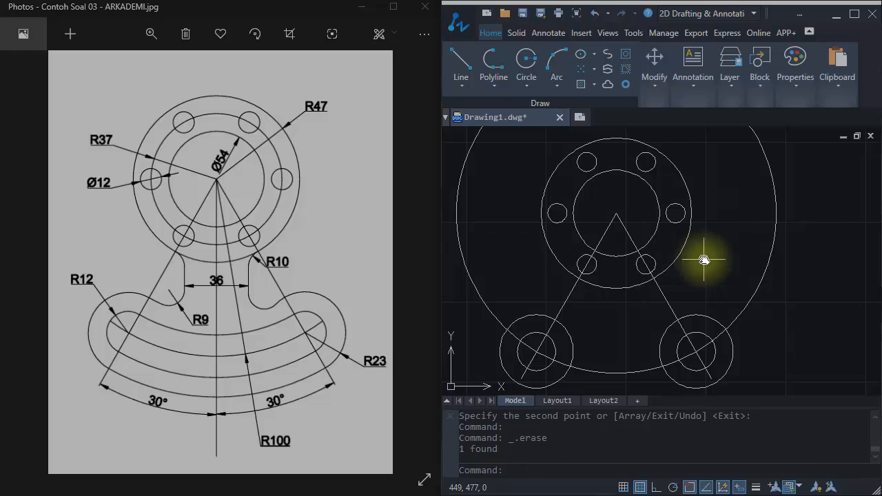
left_click(667, 295)
key("Delete")
key("Delete")
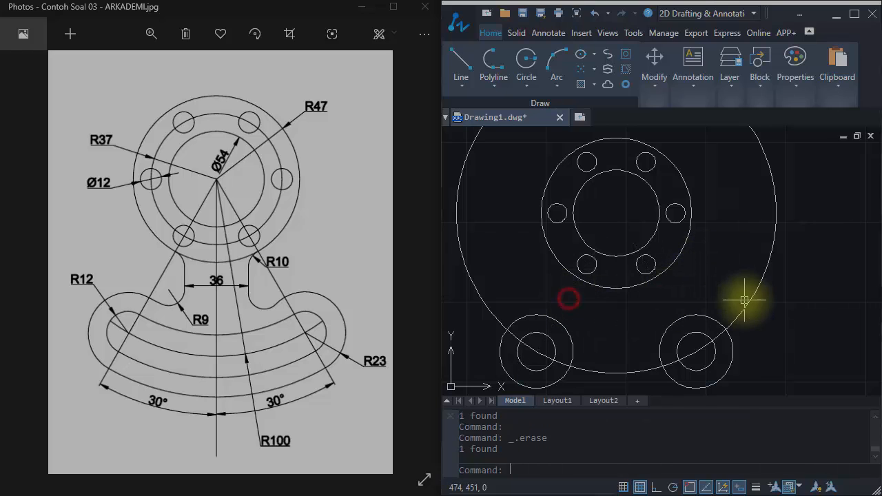
middle_click_drag(650, 301, 679, 296)
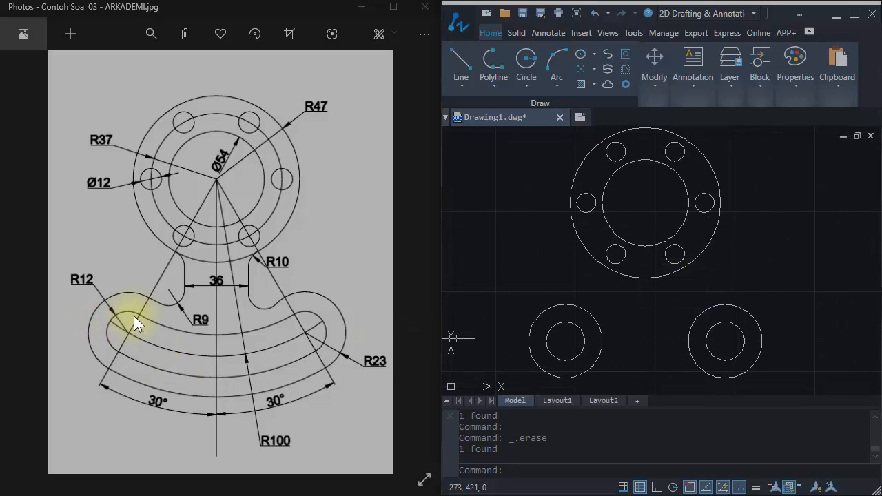
Draw a circle centred on the flange centre and tangent to the upper side of the left radius 23 circle.
middle_click_drag(647, 302, 615, 306)
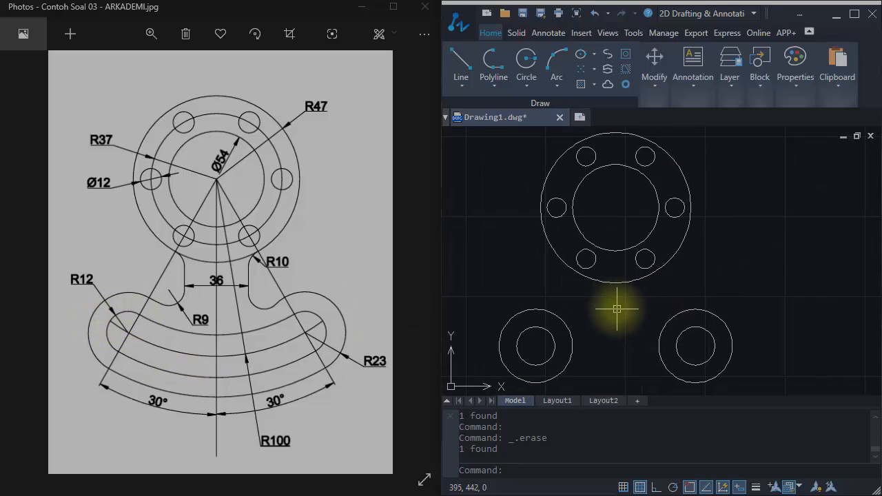
key("Return")
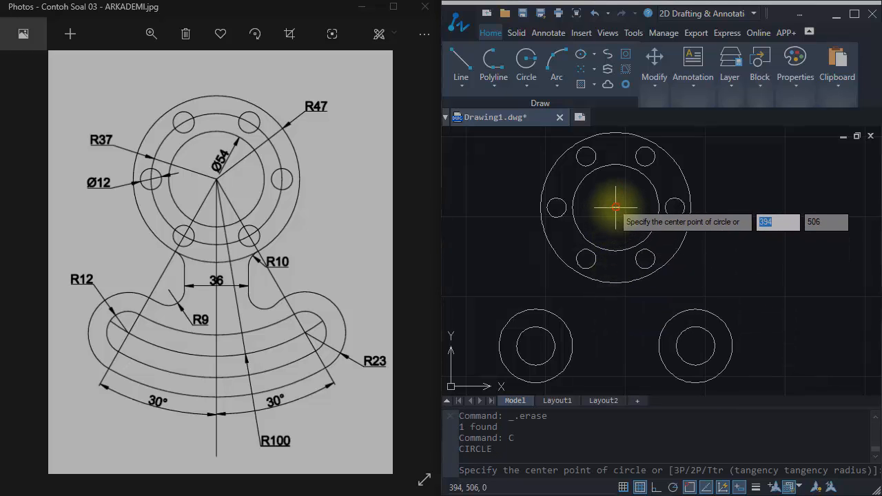
left_click(615, 207)
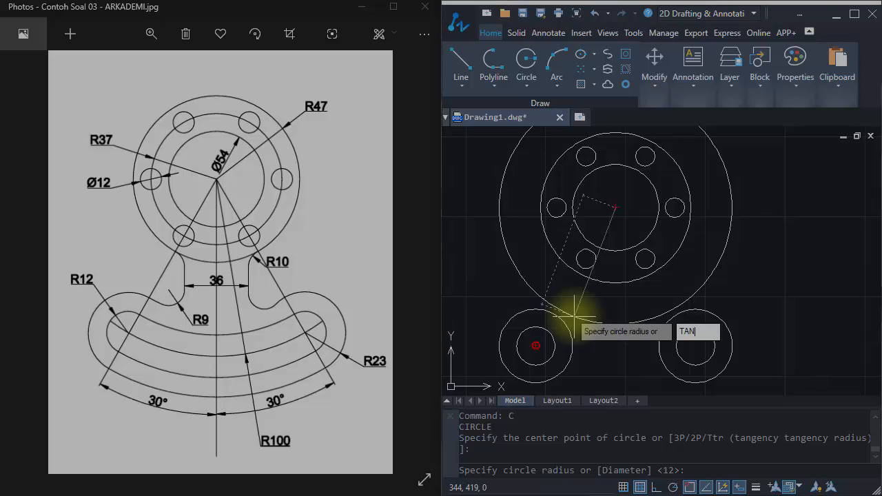
type("TAN")
key("Return")
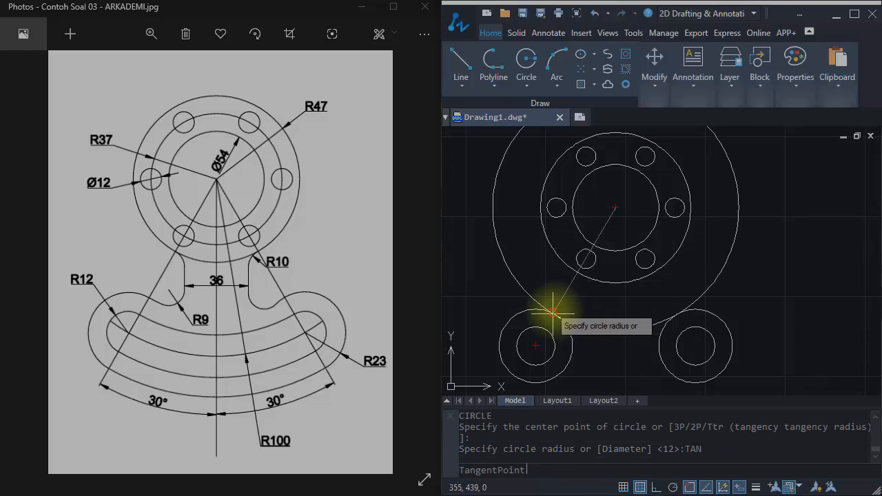
left_click(555, 312)
Draw a circle centred on the flange centre and tangent to the upper side of the left radius 12 circle.
middle_click_drag(650, 299, 668, 301)
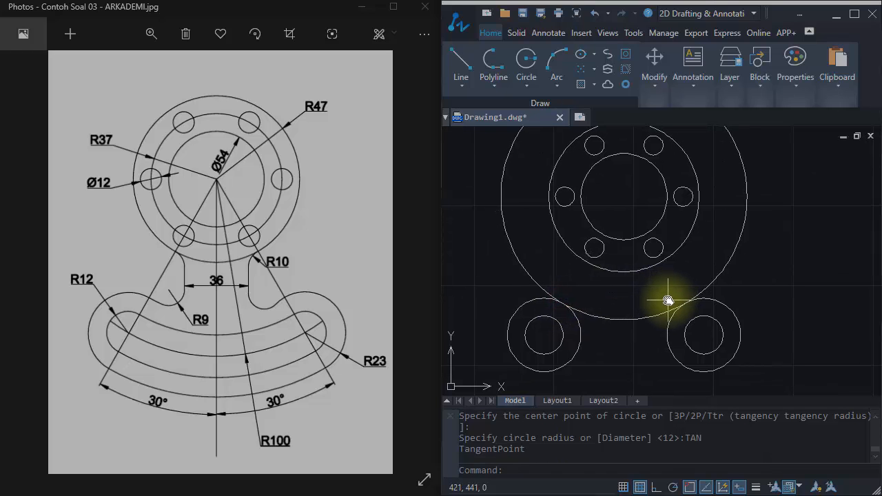
type("C")
key("Return")
left_click(623, 196)
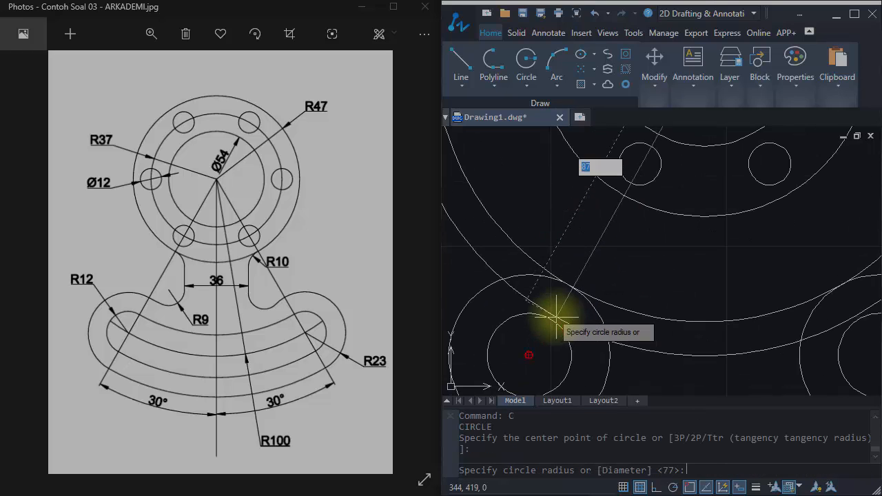
scroll(560, 309, "up", 3)
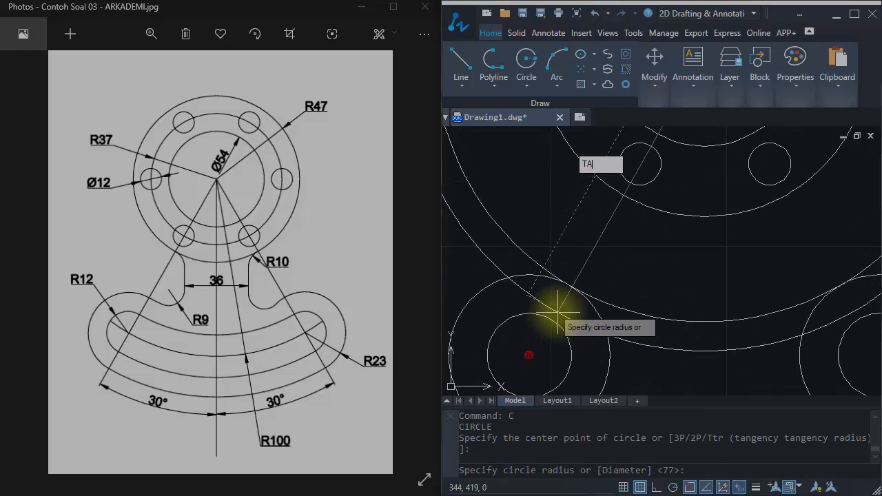
type("TAN")
key("Return")
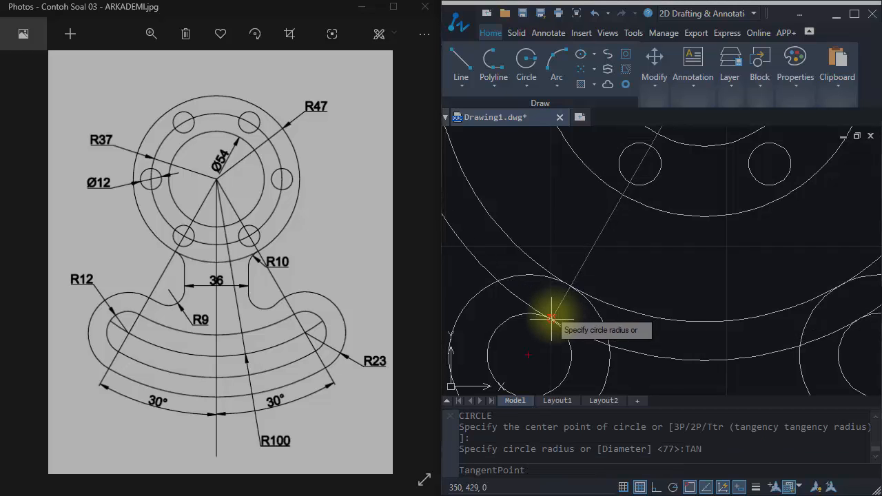
left_click(553, 316)
scroll(557, 307, "down", 4)
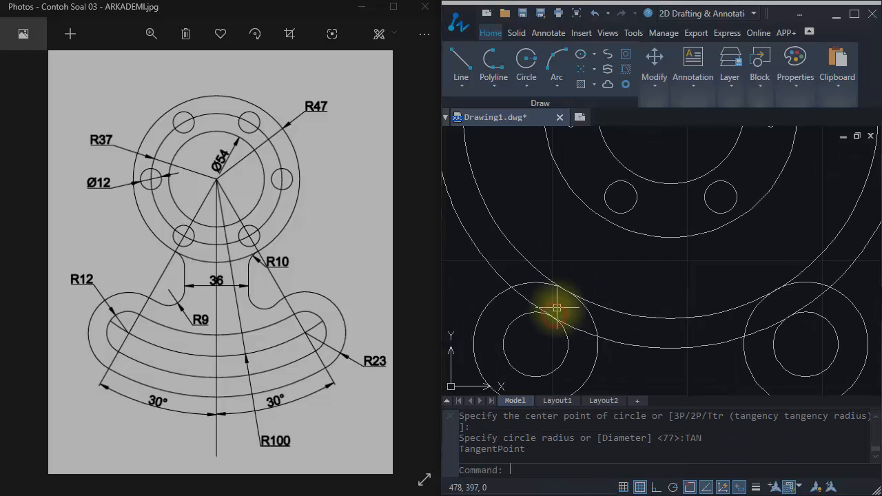
Draw a circle centred on the flange centre and tangent to the lower side of the left radius 12 circle.
type("c")
key("Return")
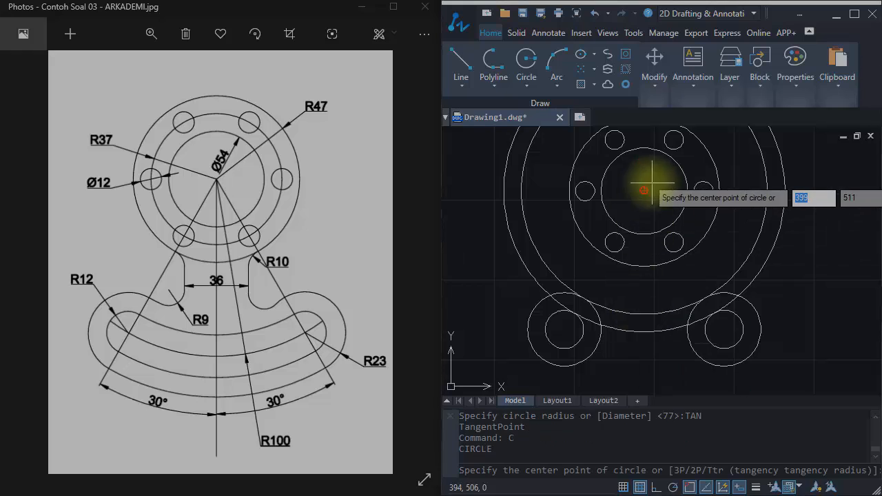
left_click(645, 191)
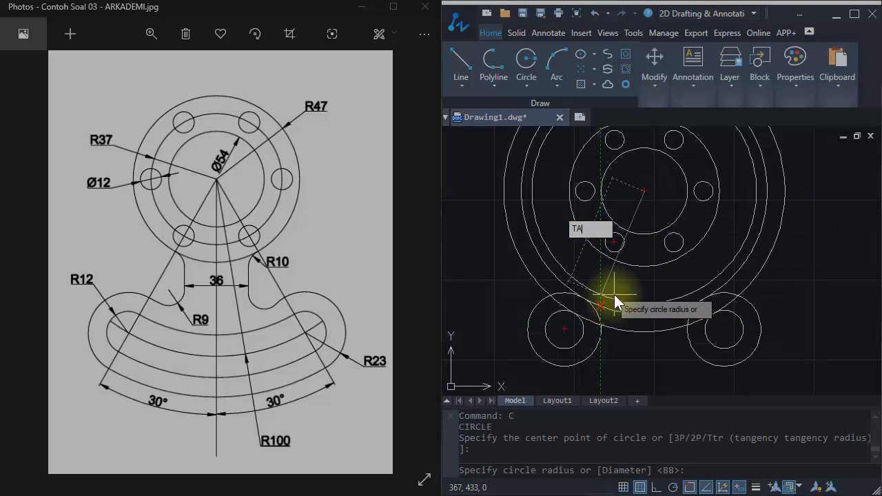
key("Return")
scroll(555, 348, "up", 3)
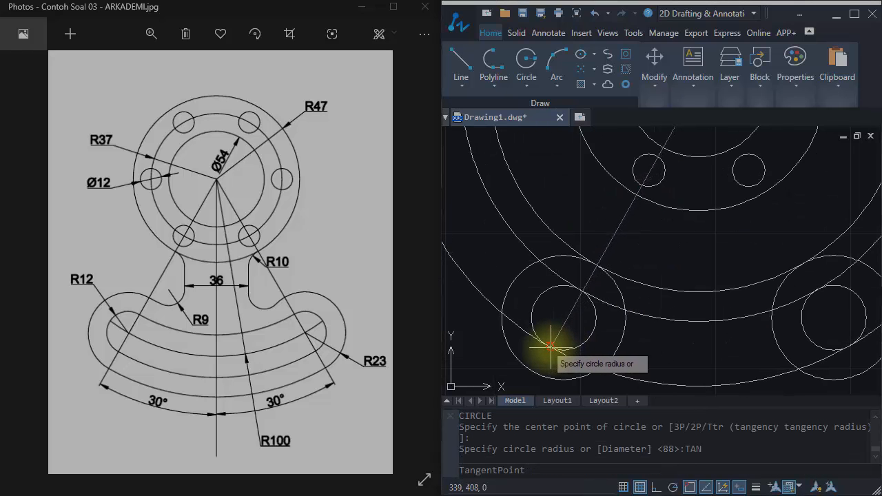
left_click(550, 349)
scroll(634, 325, "down", 4)
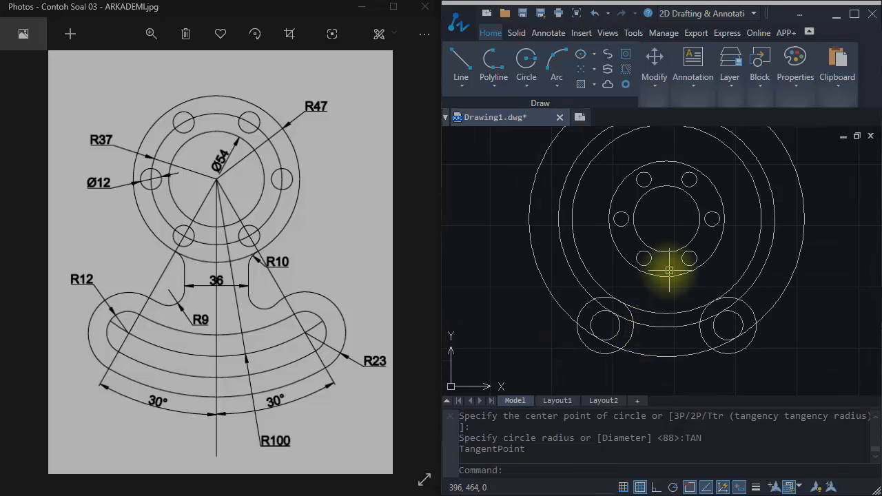
Draw a circle centred on the flange centre and tangent to the lower side of the left radius 23 circle.
scroll(650, 289, "up", 1)
type("c")
key("Return")
left_click(642, 239)
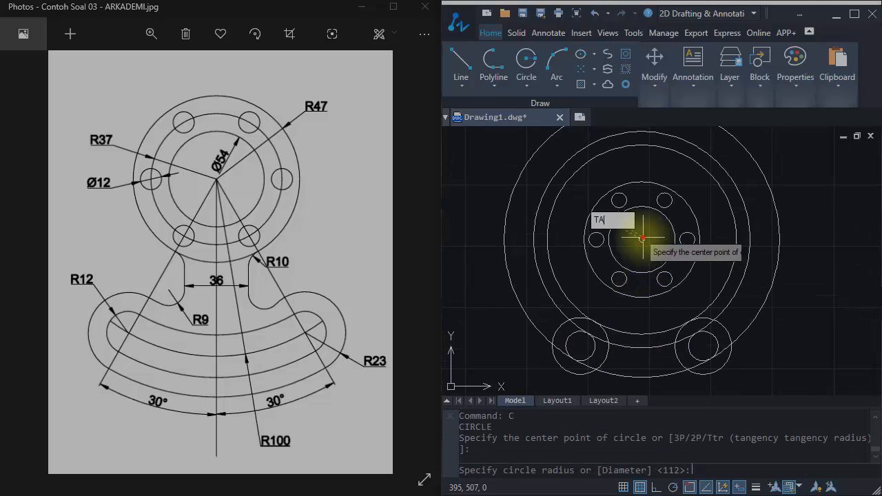
middle_click_drag(571, 364, 563, 331)
scroll(564, 331, "up", 2)
type("TA")
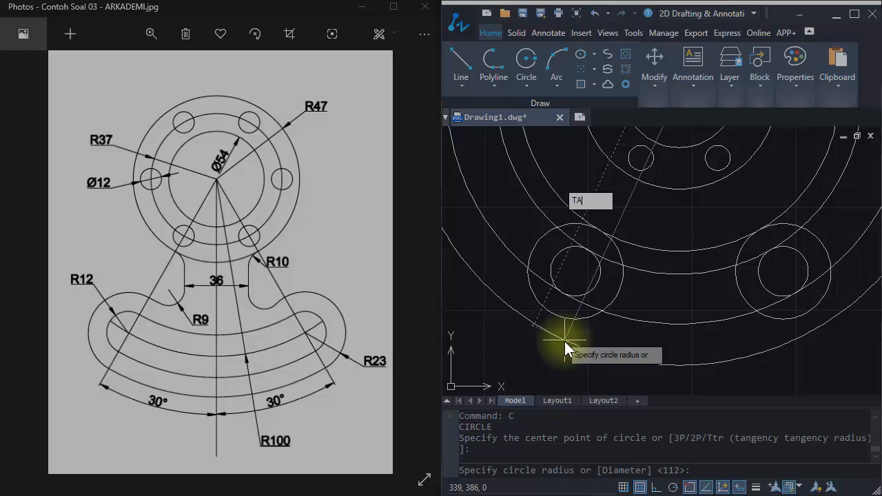
type("N")
key("Return")
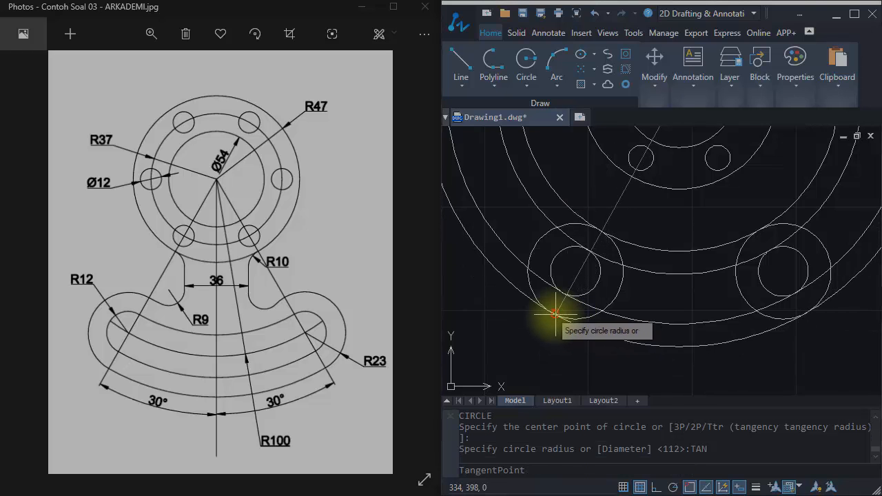
left_click(556, 314)
scroll(557, 311, "down", 3)
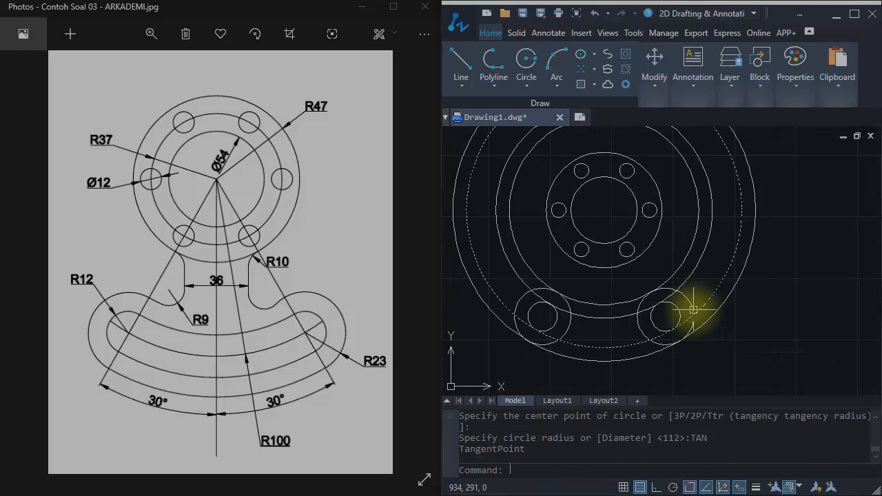
Trim away the upper portions of the four large tangent circles, using all entities as cutting edges.
middle_click_drag(694, 290, 705, 322)
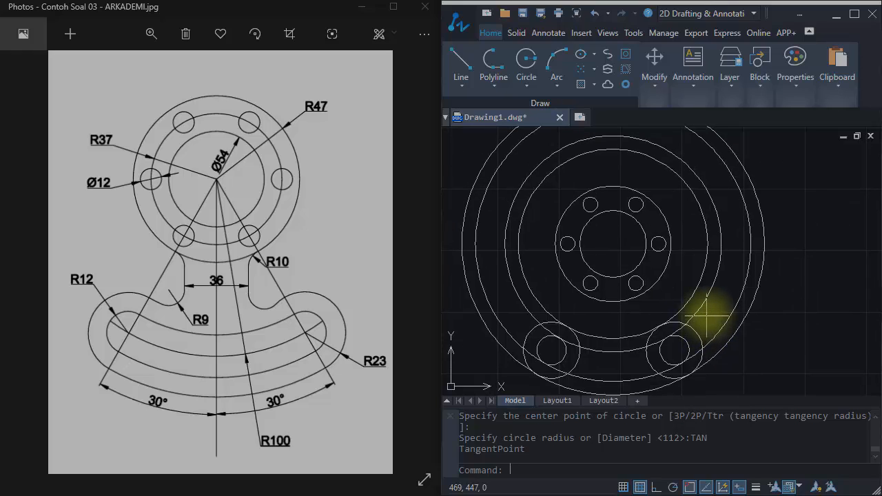
middle_click_drag(714, 310, 713, 313)
type("TR")
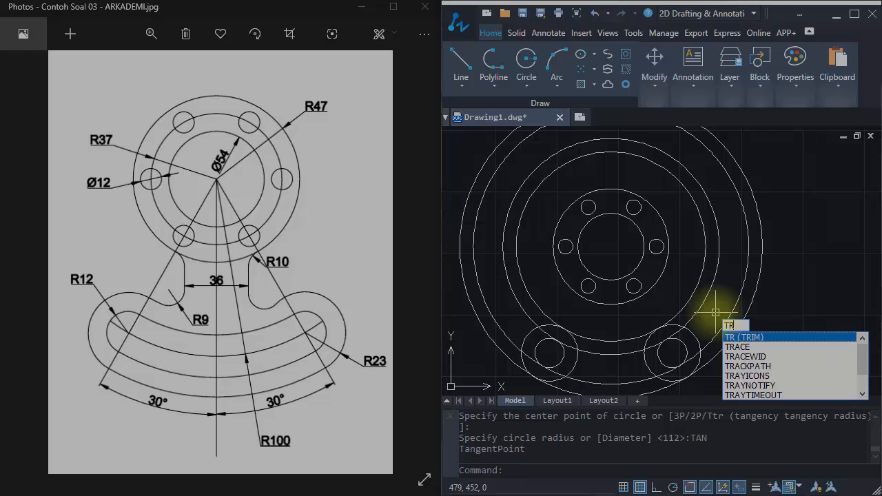
key("Return")
key("Return")
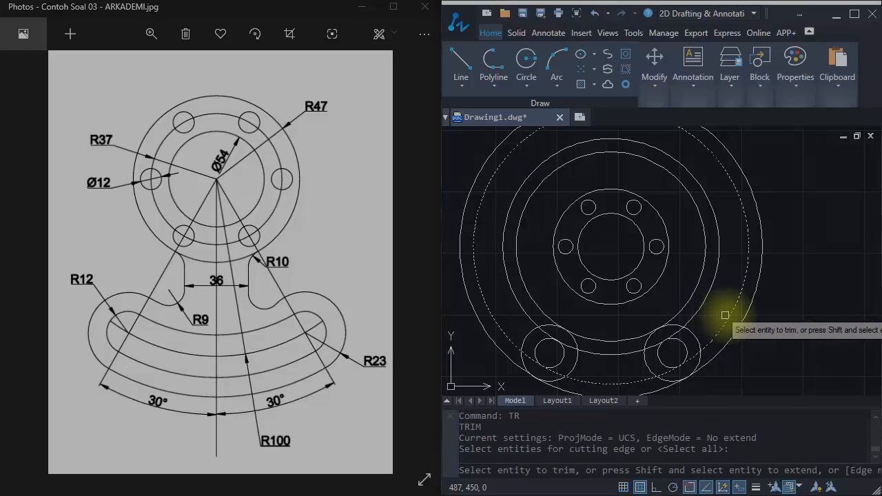
left_click(784, 310)
left_click(697, 256)
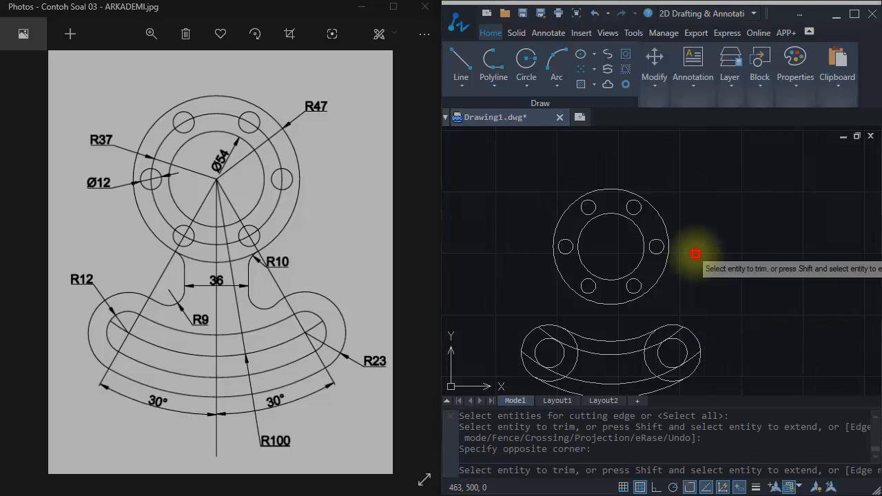
Trim the stray arc ends and the inner portions of both circles at the left end of the curved slot.
scroll(648, 324, "up", 5)
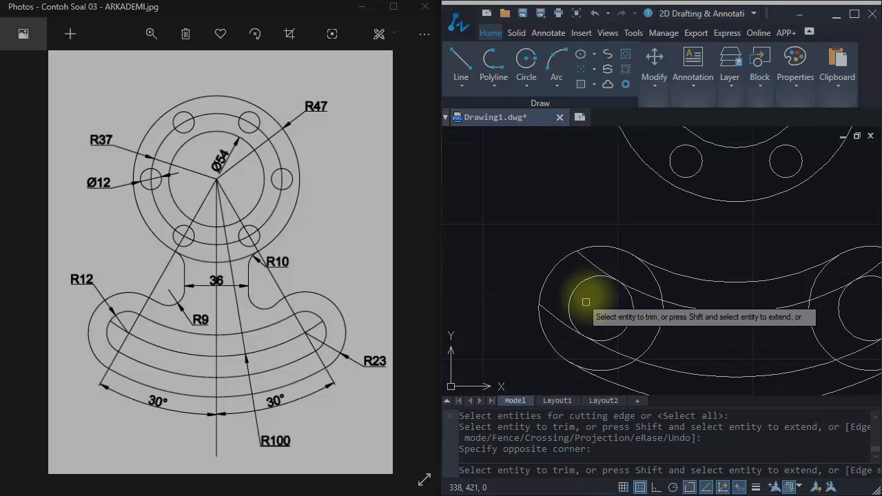
left_click(591, 260)
left_click(551, 315)
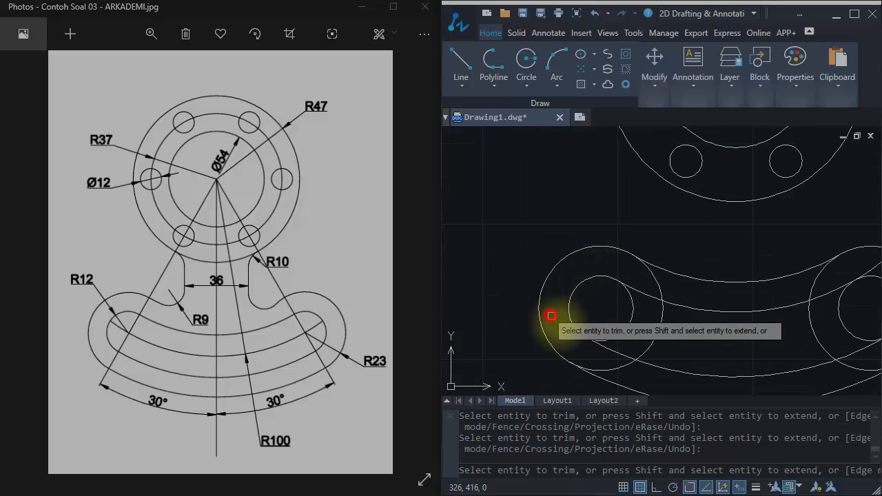
middle_click_drag(625, 364, 609, 360)
left_click(606, 359)
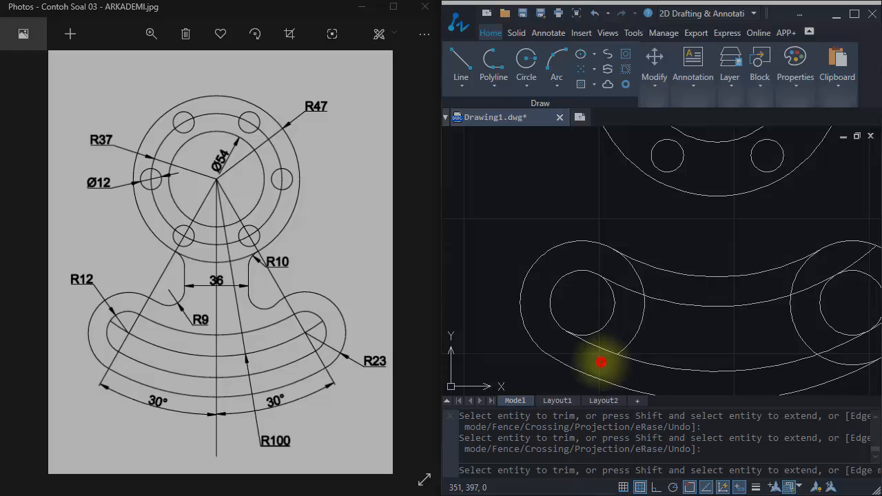
left_click(640, 328)
left_click(638, 282)
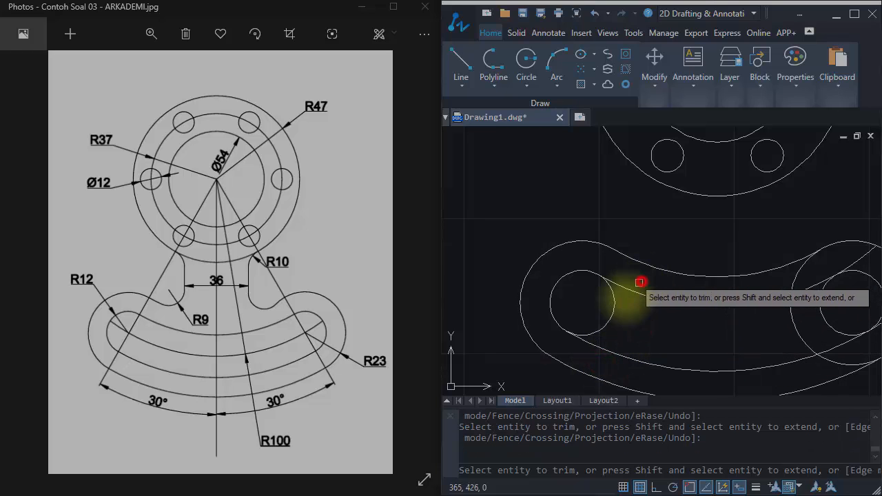
left_click(611, 307)
Trim the stray arc ends and the inner portions of both circles at the right end of the curved slot.
middle_click_drag(719, 331, 541, 341)
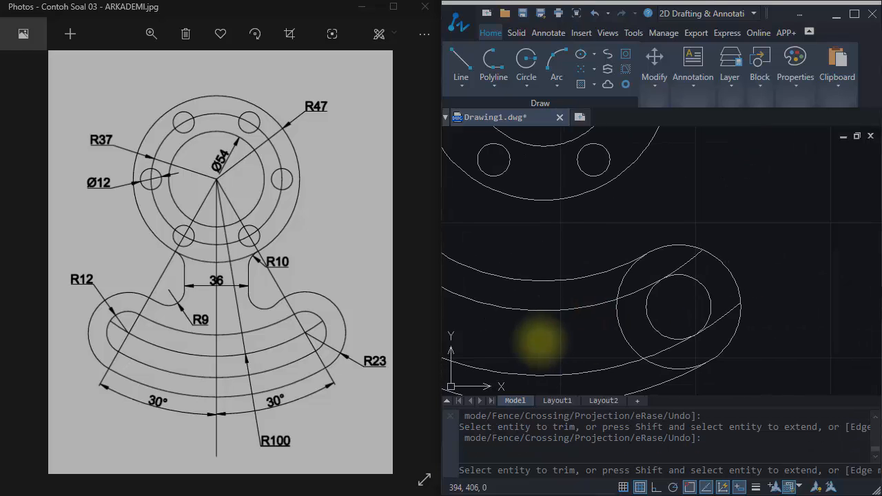
left_click(623, 284)
left_click(618, 325)
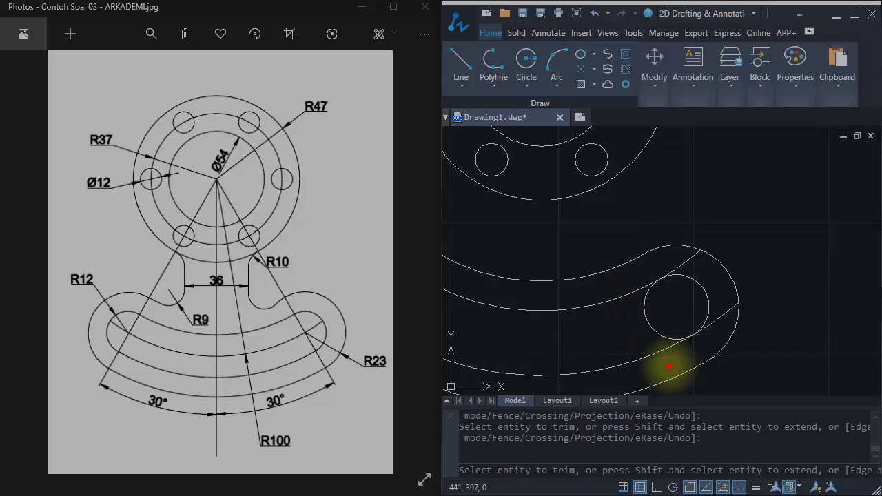
left_click(670, 364)
left_click(730, 314)
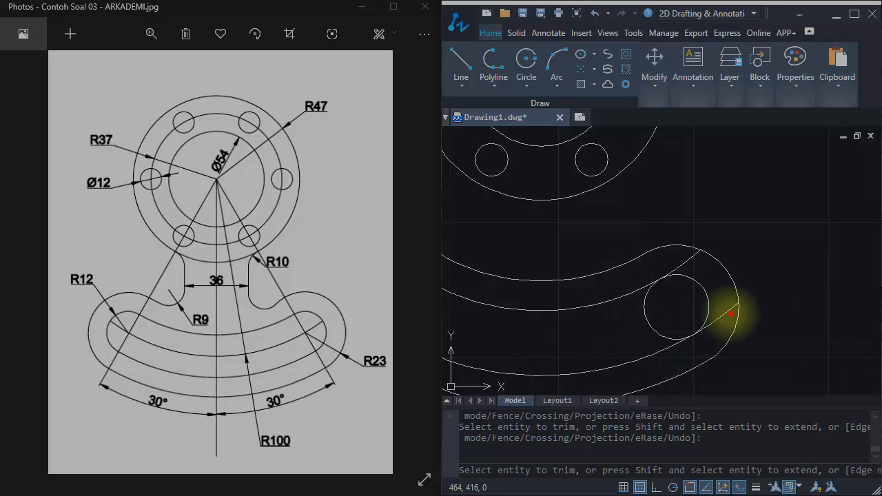
left_click(683, 258)
mouse_move(669, 307)
middle_mouse_down()
mouse_move(763, 321)
mouse_move(730, 346)
middle_mouse_up()
left_click(744, 335)
key("Return")
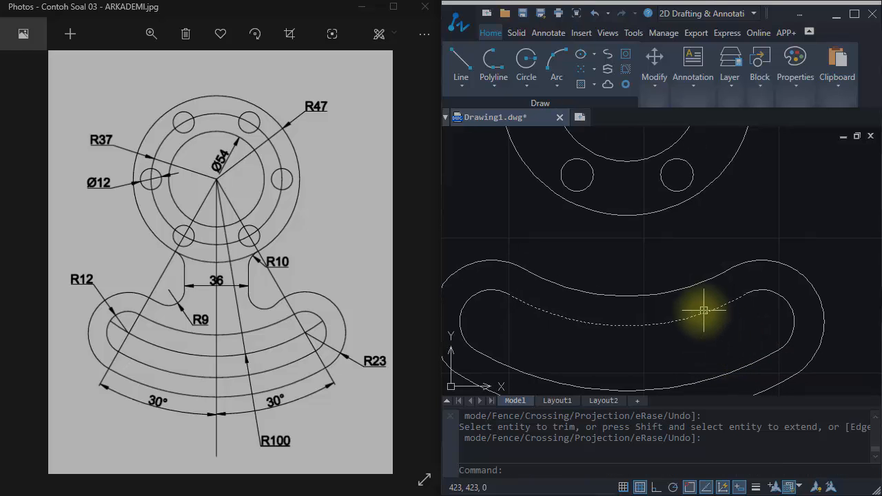
Draw a vertical line from the flange outer circle's bottom quadrant to the bottom quadrant of the slot body's upper outer arc.
scroll(696, 310, "down", 1)
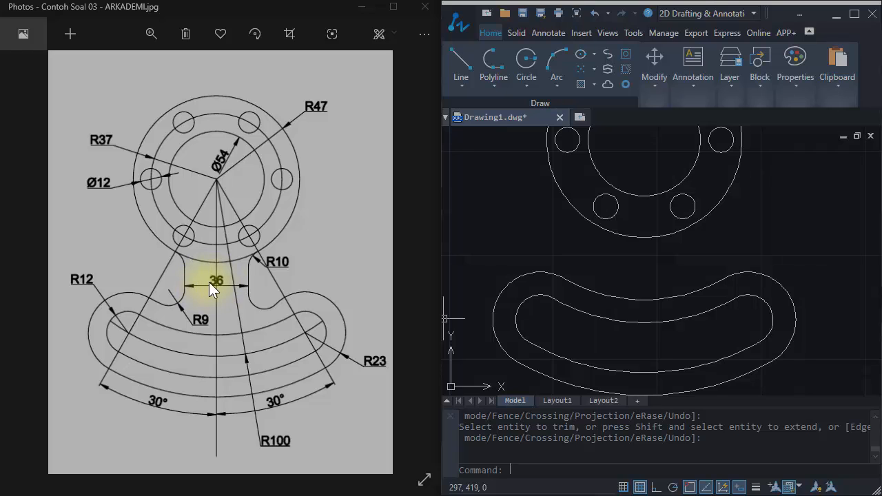
middle_click_drag(672, 272, 642, 278)
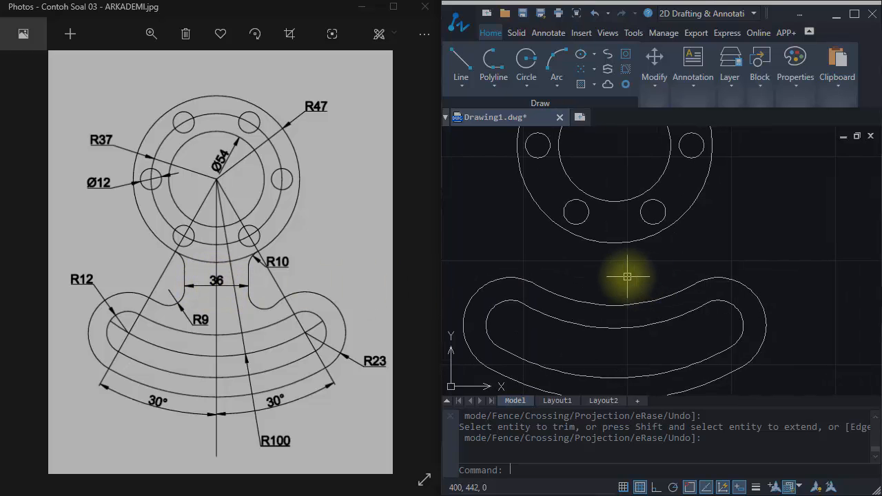
type("L")
key("Return")
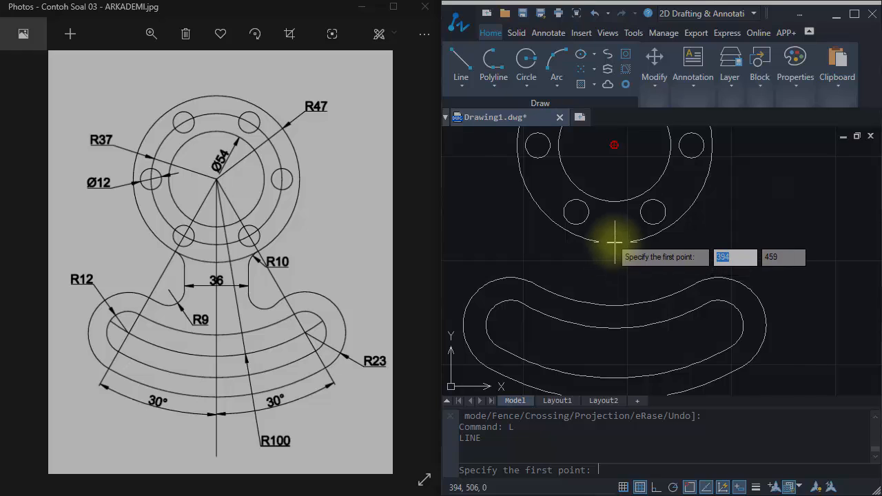
type("QUA")
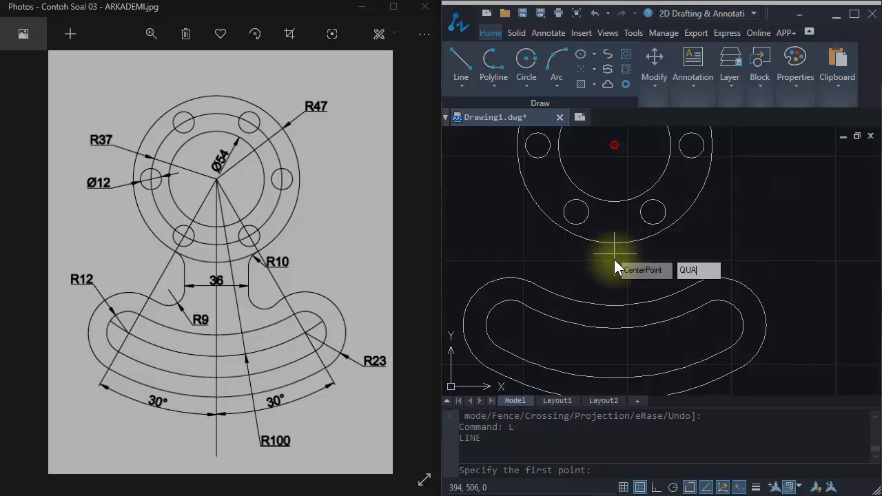
key("Return")
left_click(614, 243)
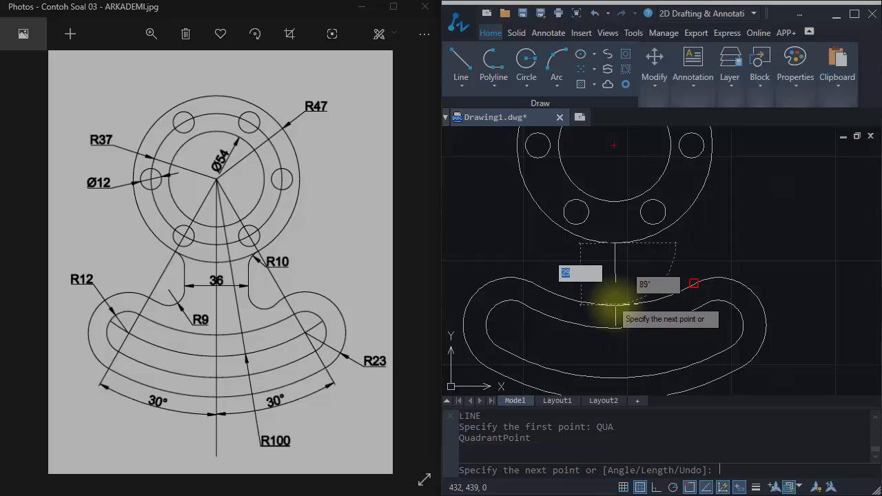
type("QUA")
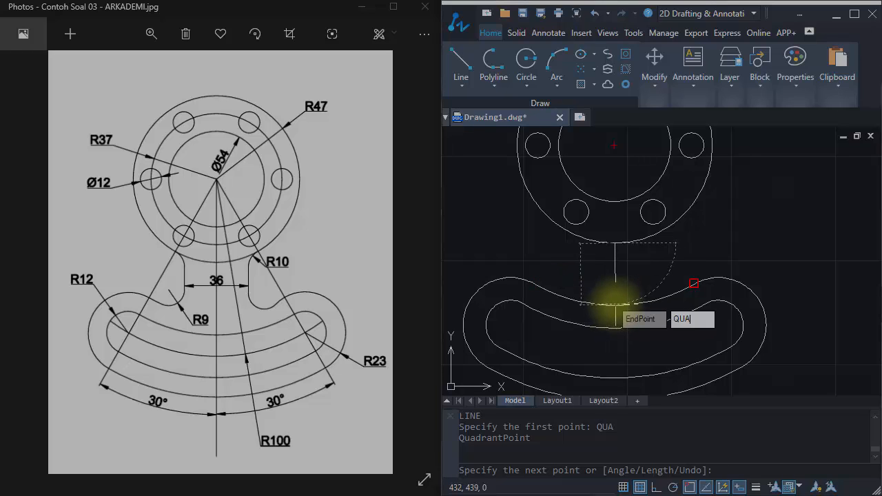
key("Return")
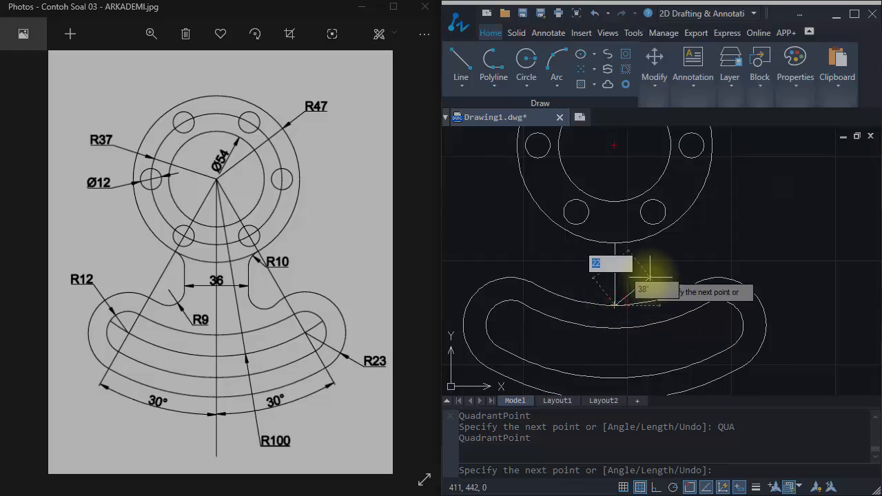
key("Return")
Offset the vertical centre line by 18 to both its right and left sides.
middle_click_drag(624, 279, 625, 293)
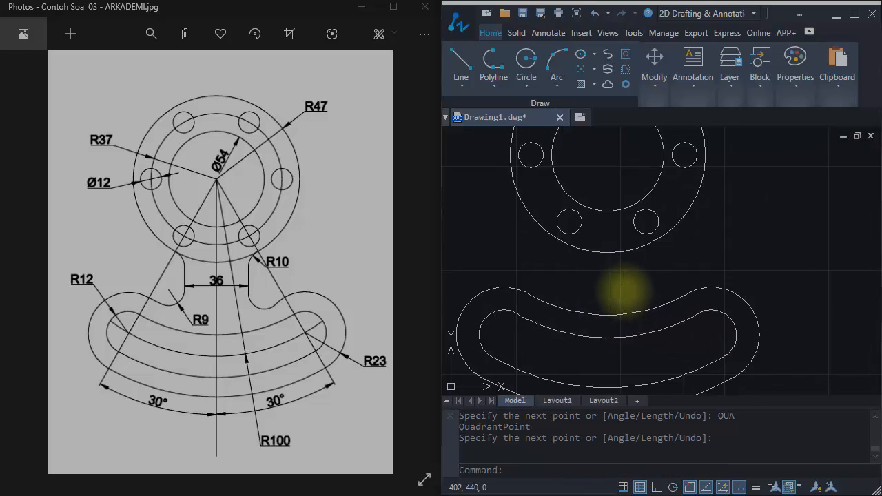
scroll(618, 294, "up", 1)
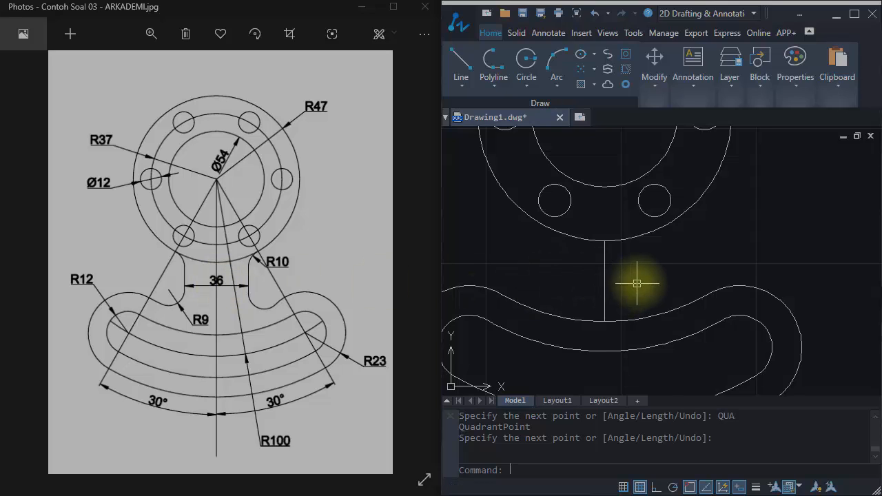
middle_click_drag(638, 282, 643, 284)
type("o")
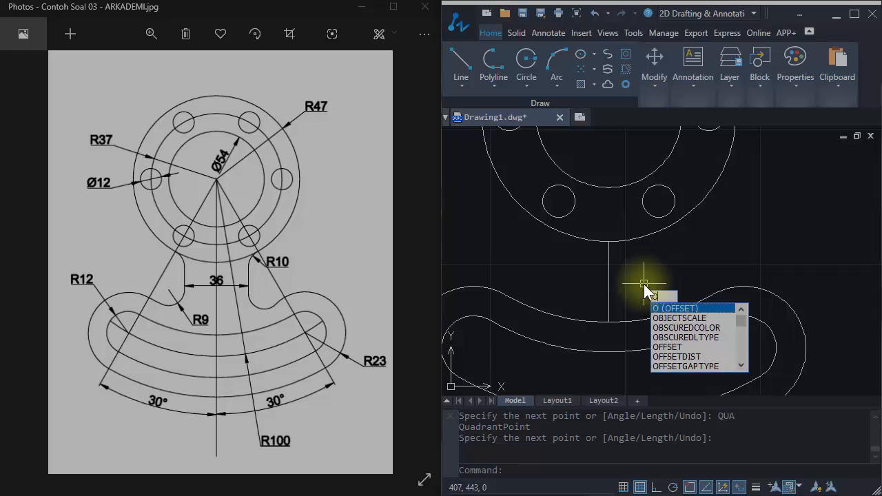
key("Return")
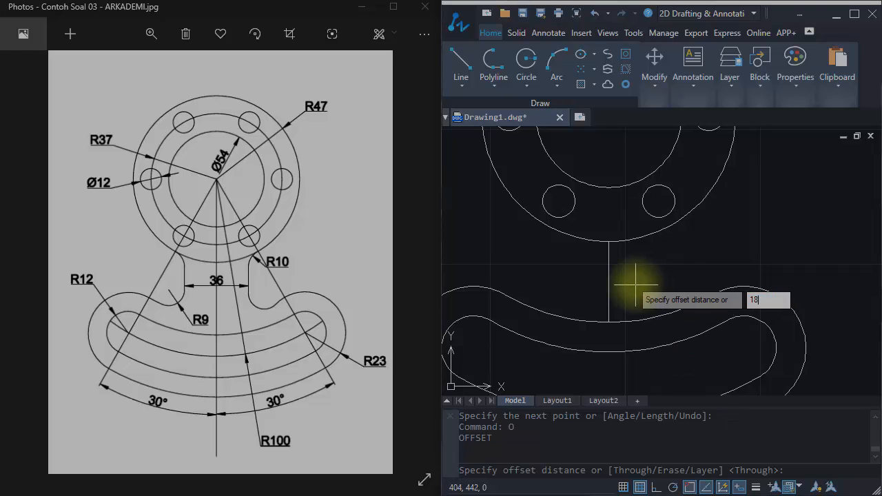
key("Return")
left_click(608, 283)
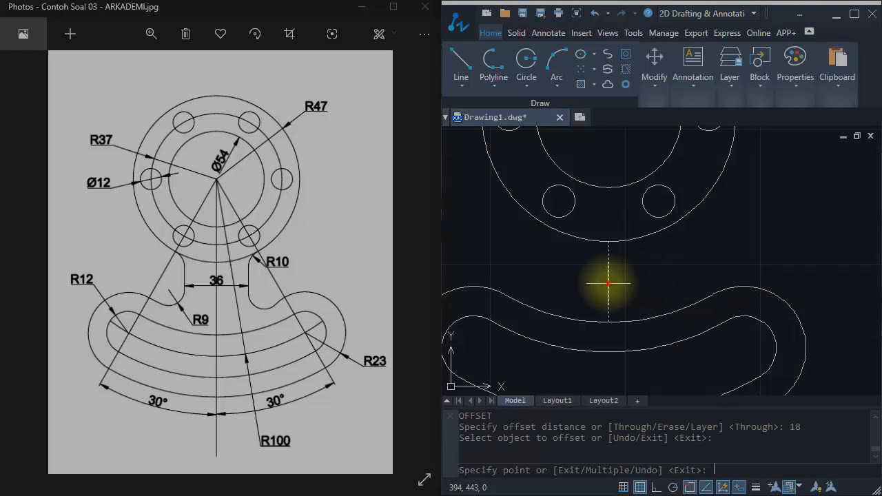
left_click(651, 277)
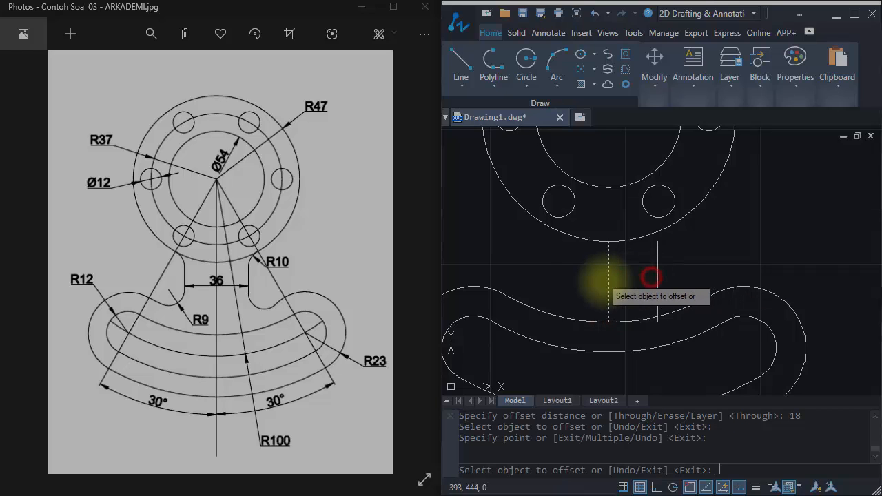
left_click(607, 282)
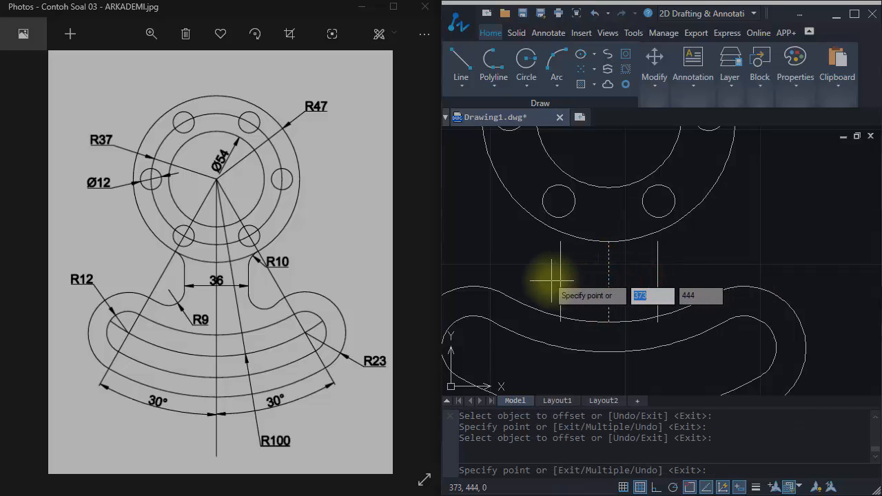
left_click(551, 281)
key("Return")
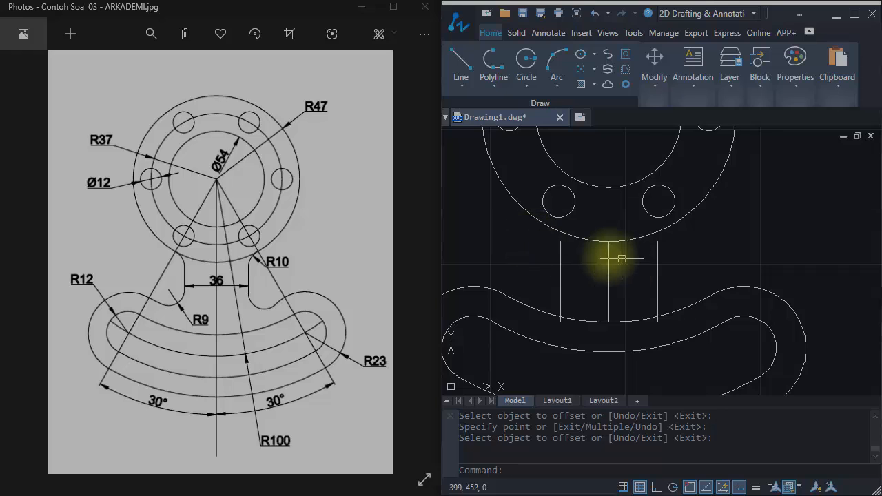
Extend the upper ends of the two offset lines to the flange's outer circle, using all entities as boundaries.
scroll(566, 251, "up", 3)
middle_click_drag(577, 258, 579, 260)
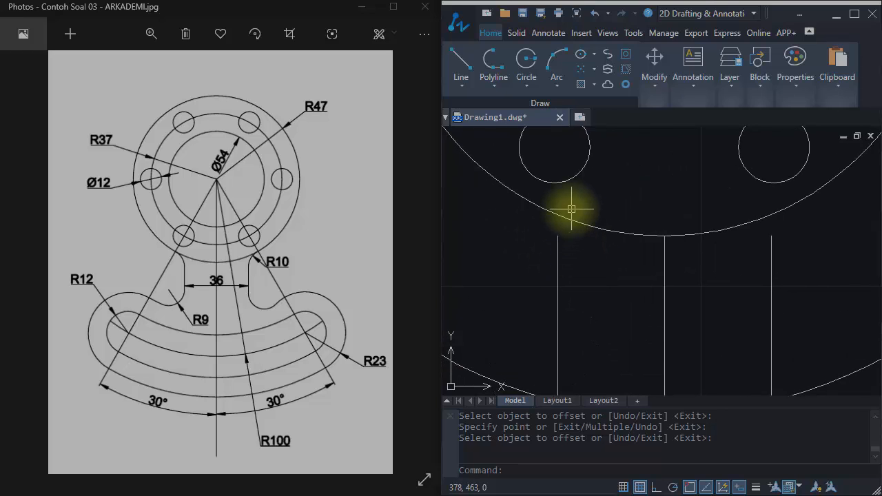
middle_click_drag(539, 235, 552, 242)
type("EX")
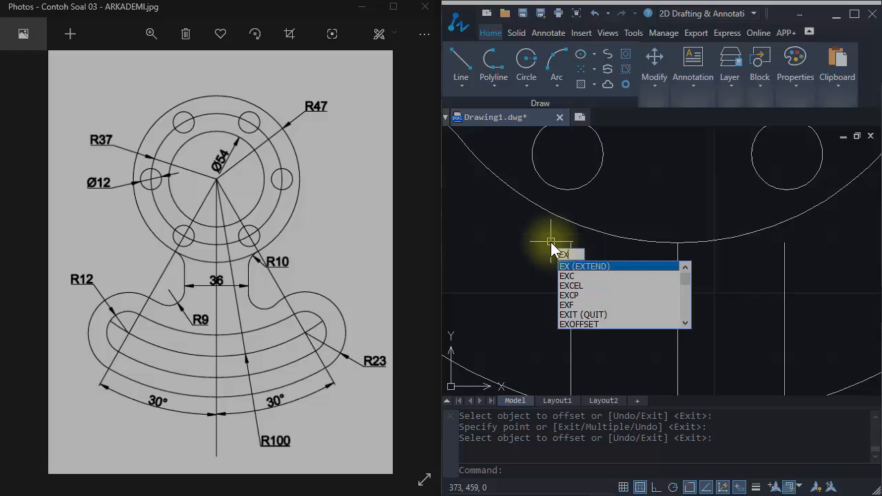
key("Return")
key("Return")
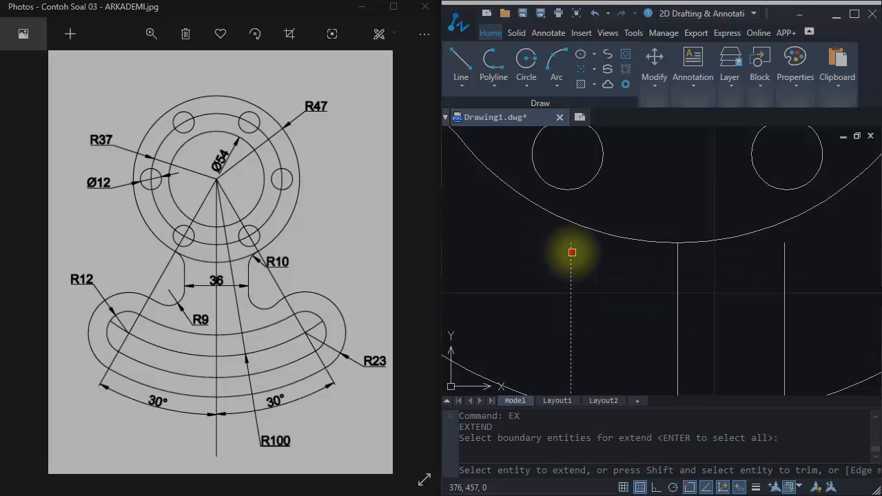
left_click(570, 255)
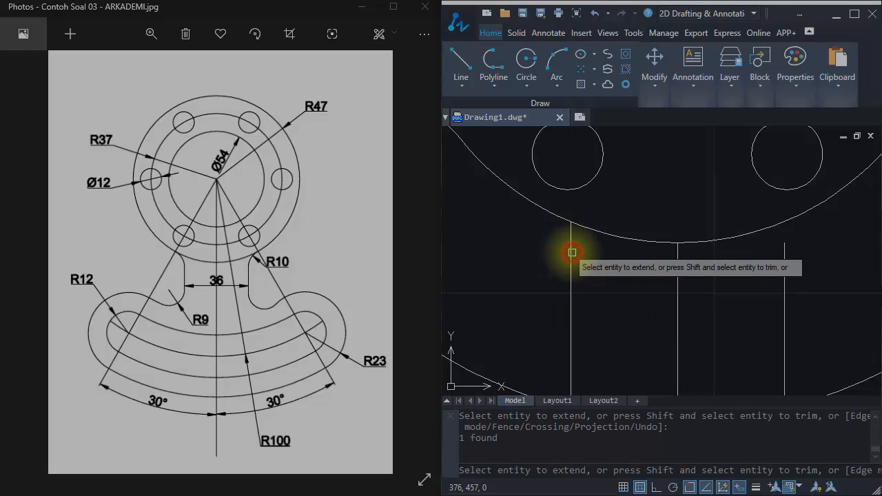
left_click(786, 253)
scroll(705, 256, "down", 3)
key("Return")
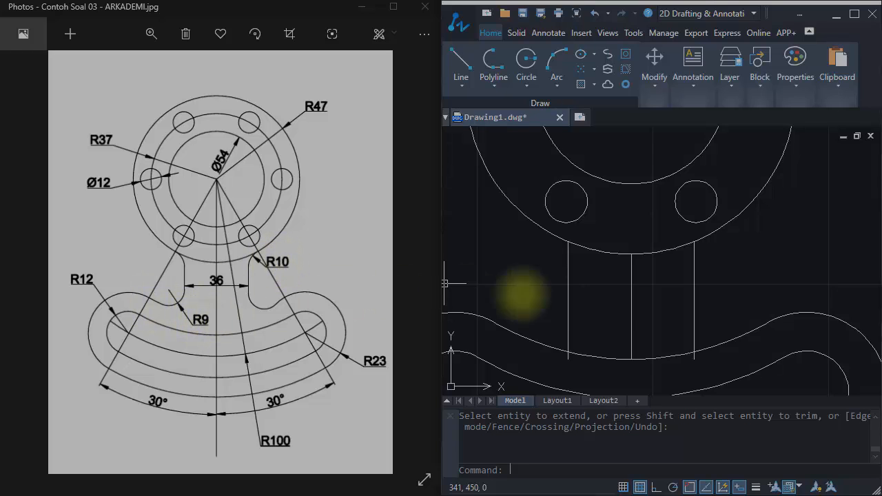
Draw a tangent-tangent-radius circle of radius 10 touching the left neck line and the flange's outer circle.
middle_click_drag(757, 270, 718, 275)
type("C")
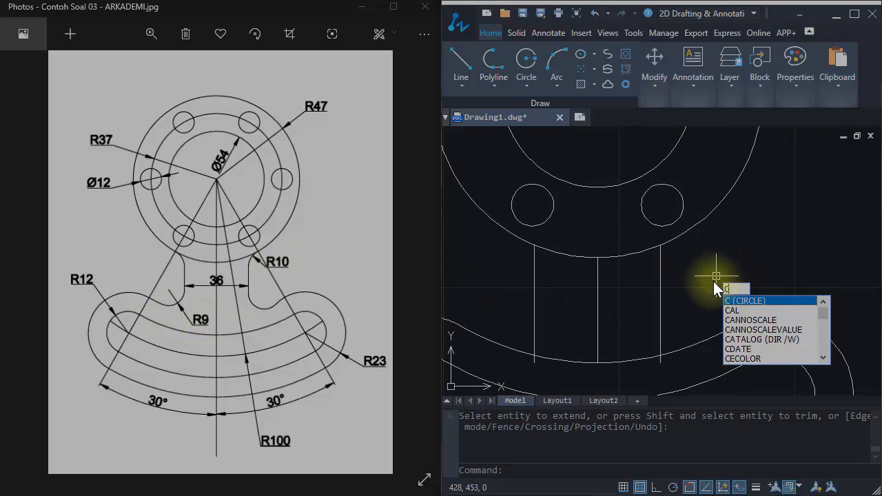
key("Return")
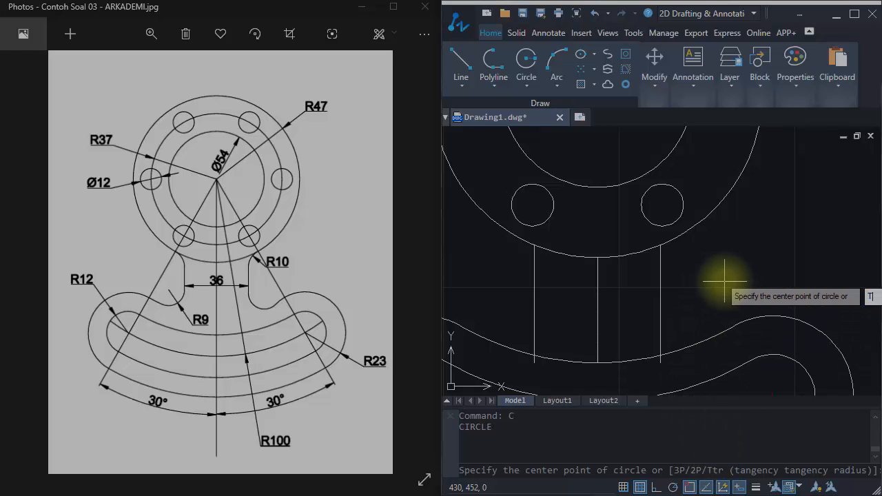
type("t")
key("Return")
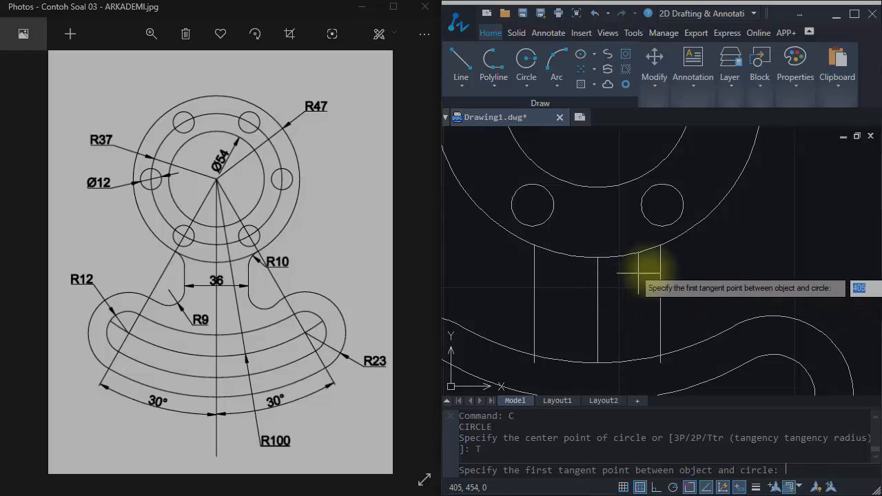
left_click(522, 242)
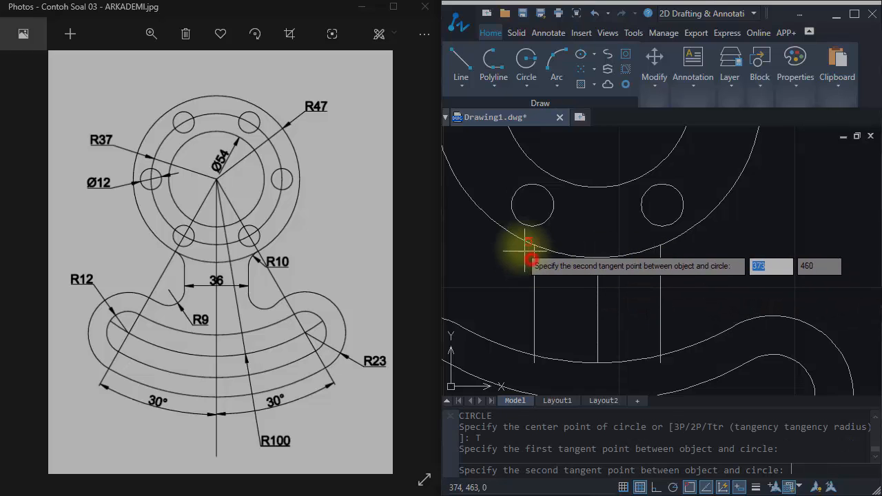
left_click(517, 236)
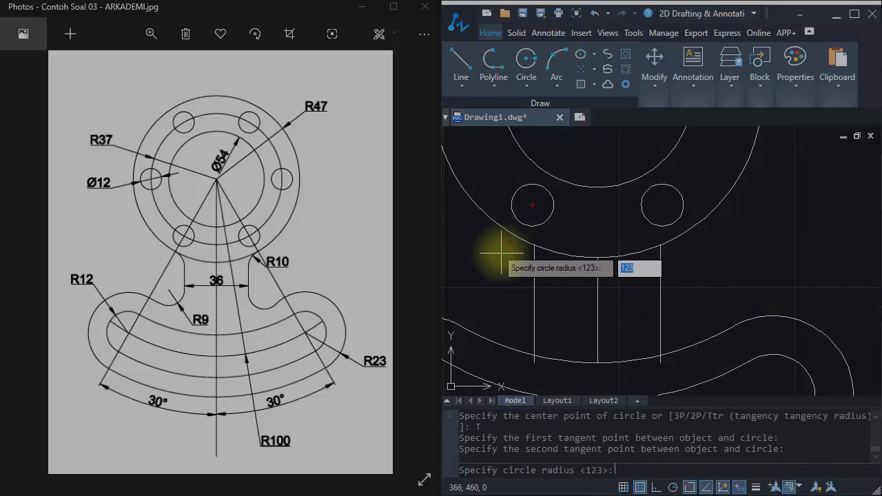
key("Return")
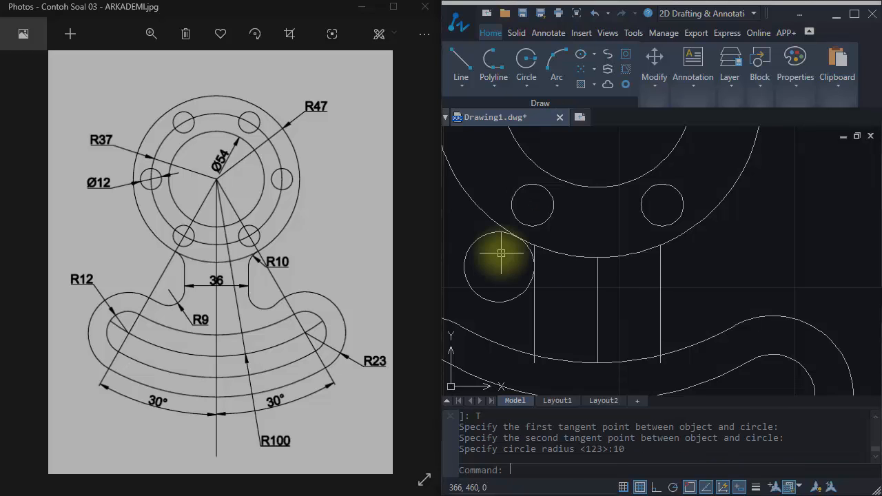
mouse_move(528, 308)
middle_mouse_down()
mouse_move(568, 297)
mouse_move(571, 309)
middle_mouse_up()
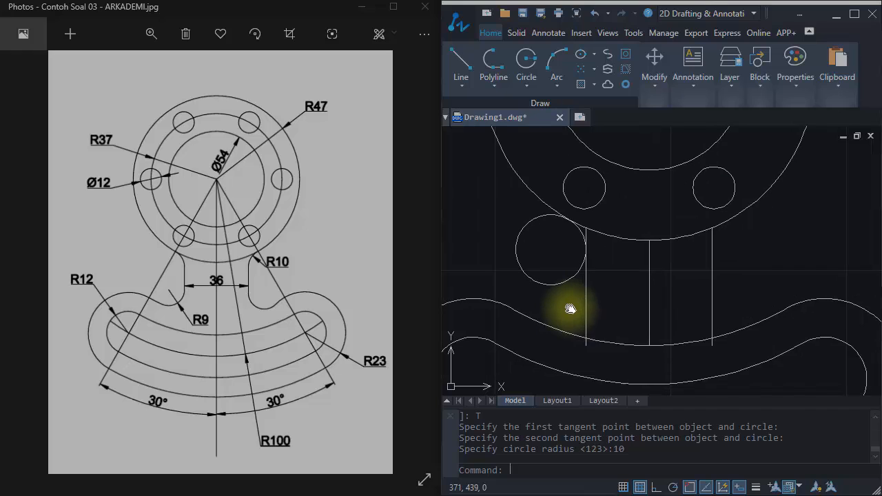
Draw a tangent-tangent-radius circle of radius 9 touching the left neck line and the slot body's upper outer arc.
type("c")
key("Return")
type("t")
key("Return")
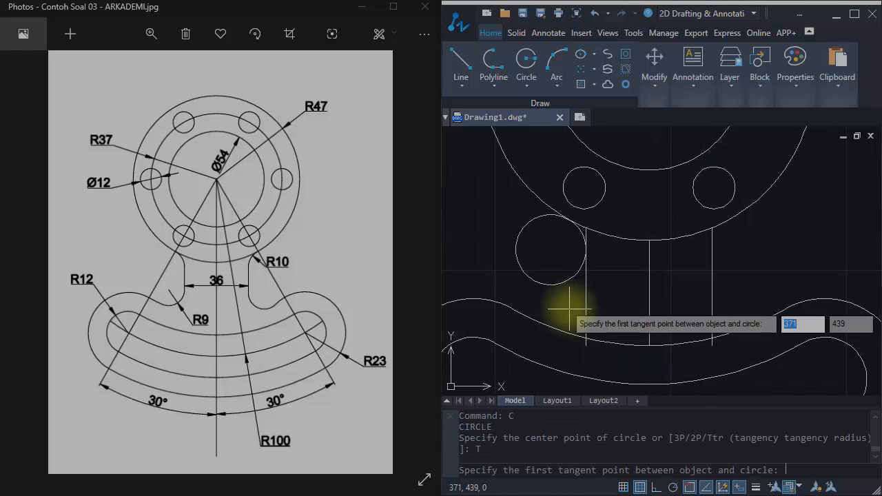
left_click(583, 313)
left_click(564, 311)
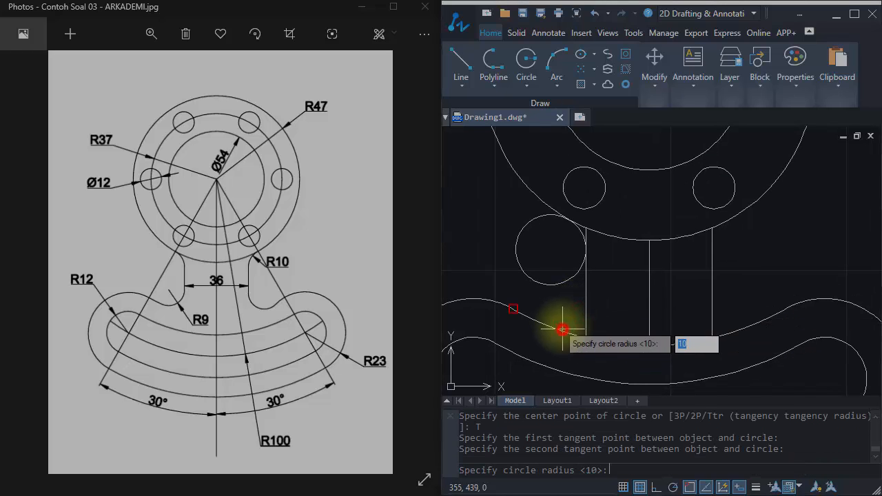
middle_click_drag(559, 305, 535, 303)
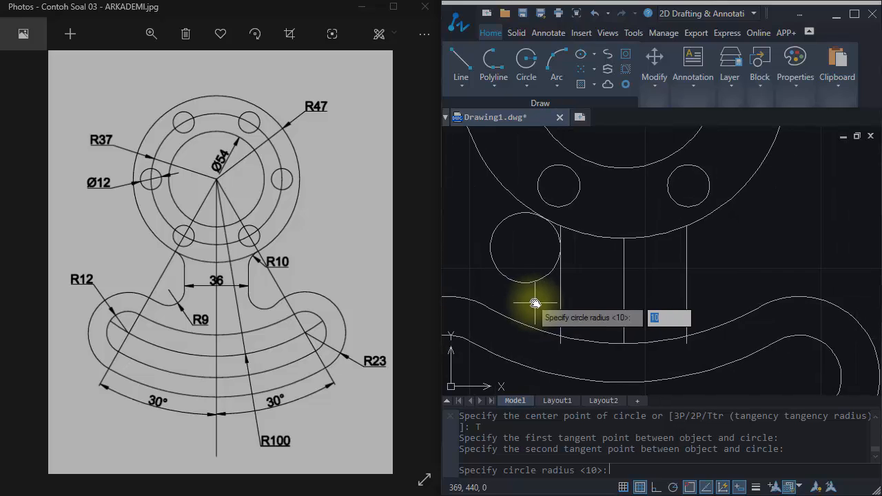
type("9")
key("Return")
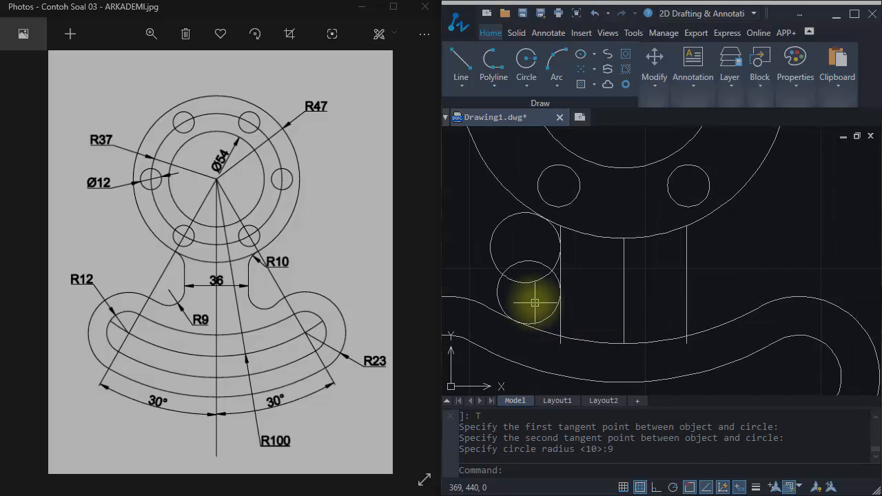
middle_click_drag(541, 302, 573, 318)
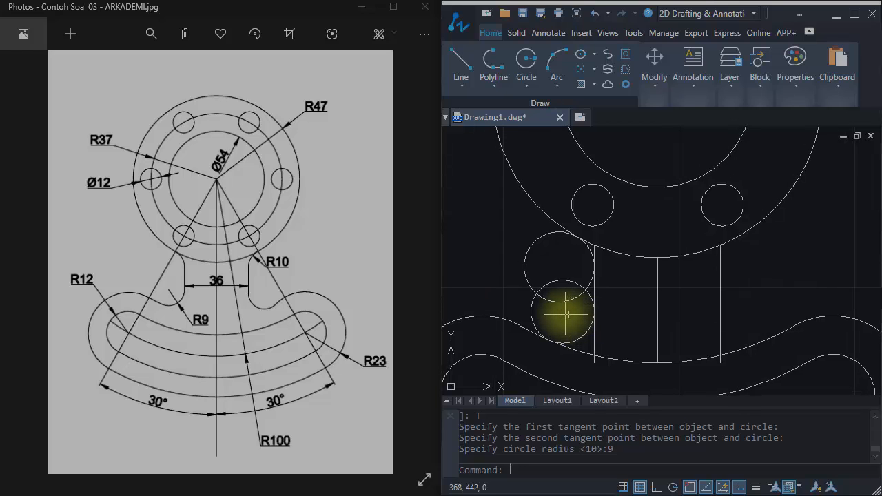
Trim the two left tangent circles with all entities as cutting edges, keeping only their fillet arcs beside the neck line.
type("tr")
key("Return")
key("Return")
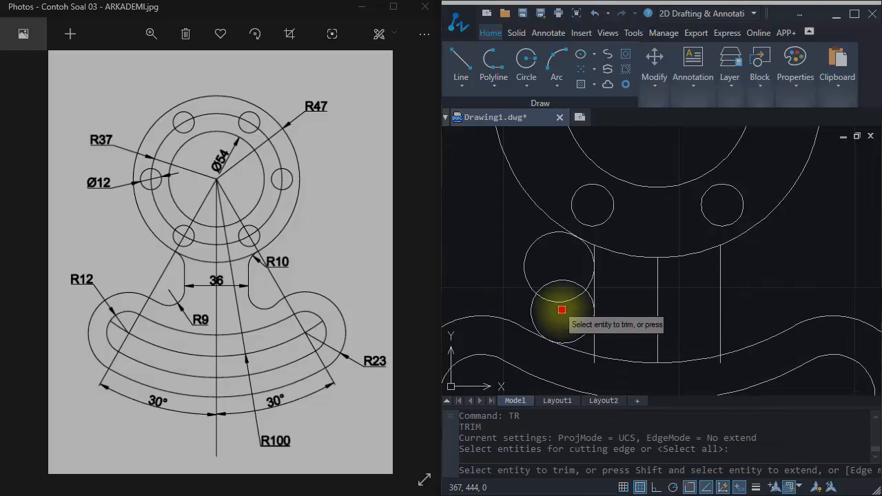
left_click(562, 310)
left_click(519, 246)
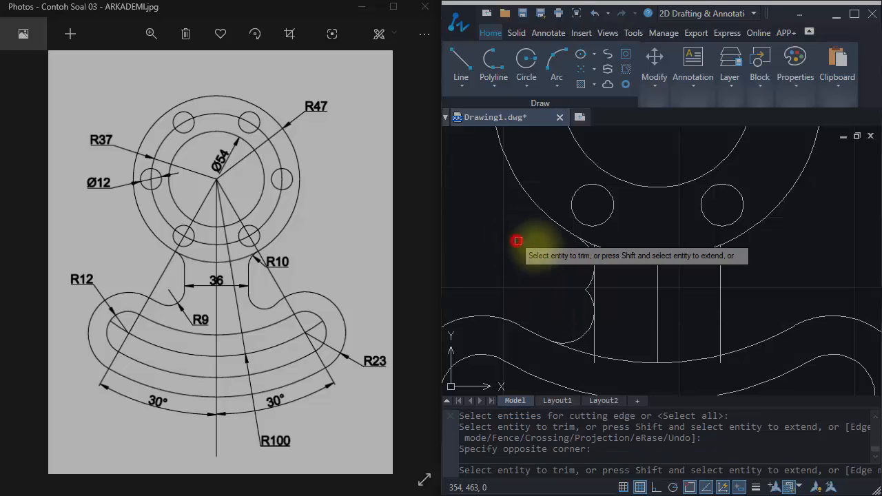
scroll(579, 289, "up", 3)
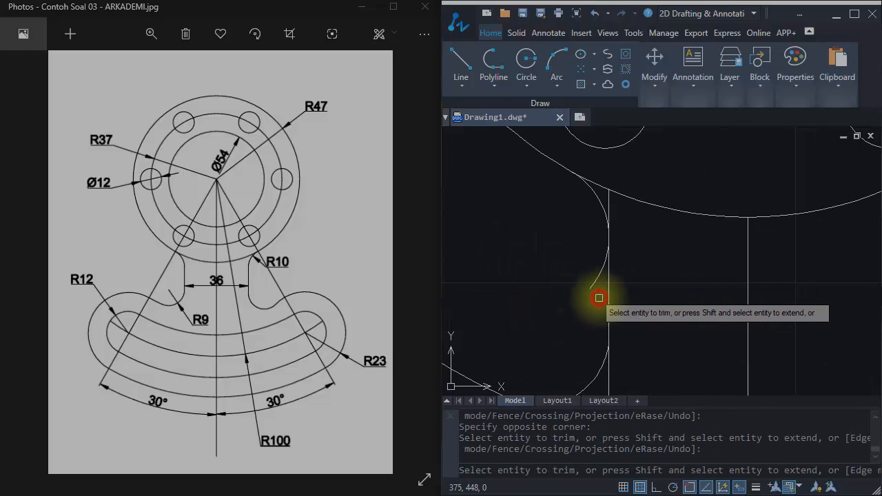
left_click(594, 277)
Trim the left neck line's lower and upper ends back to the tangent points of the two fillet arcs.
scroll(589, 282, "up", 3)
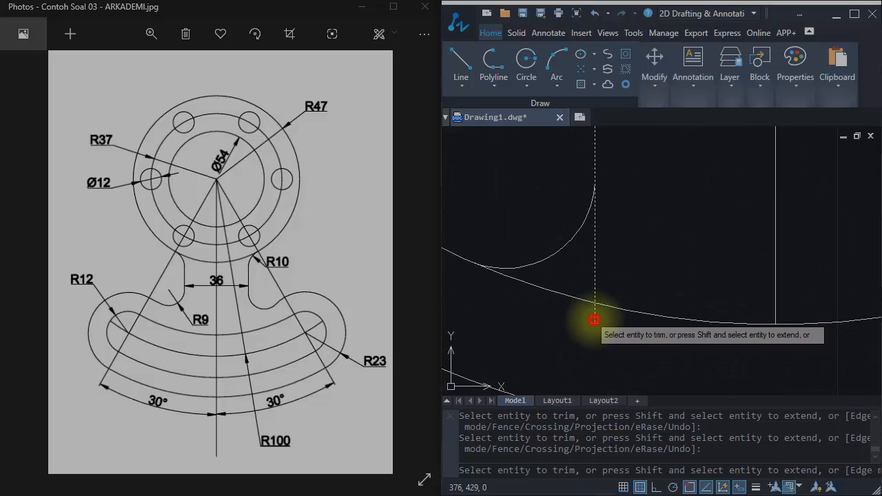
left_click(594, 319)
left_click(595, 274)
scroll(595, 272, "down", 3)
middle_click_drag(595, 273, 584, 333)
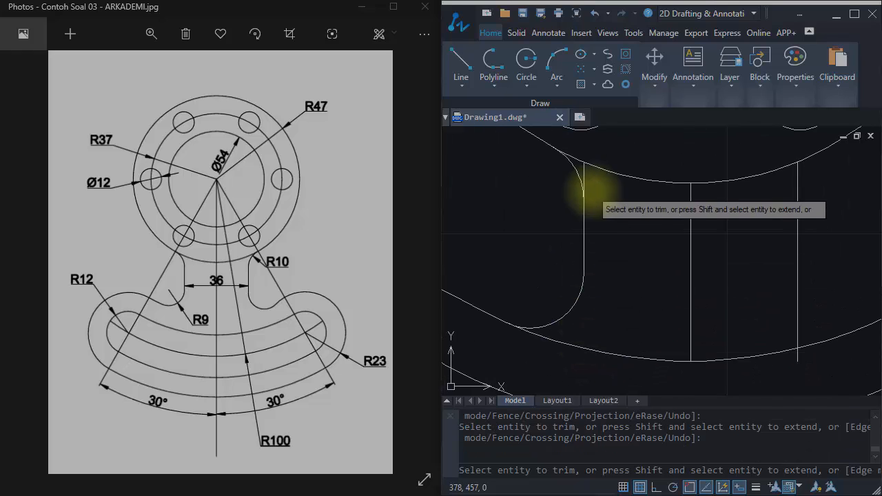
left_click(585, 171)
key("Return")
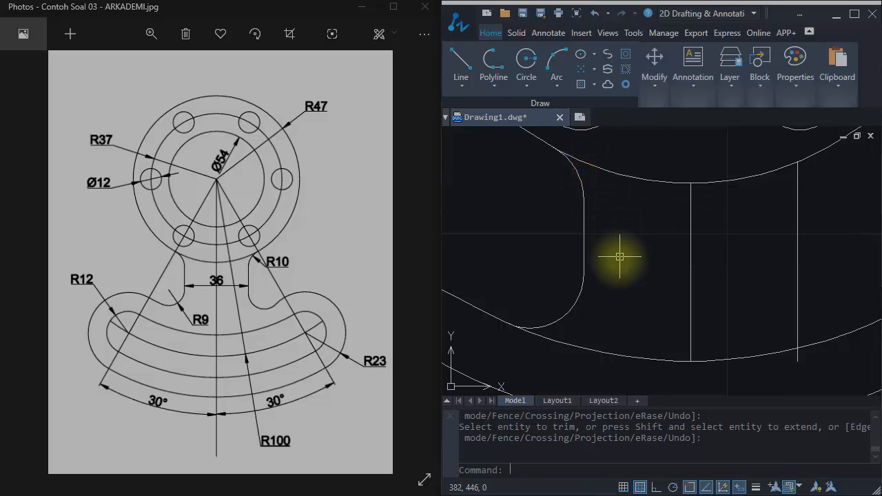
Mirror the two left neck fillet arcs about the vertical centre line, keeping the source objects.
scroll(600, 282, "down", 2)
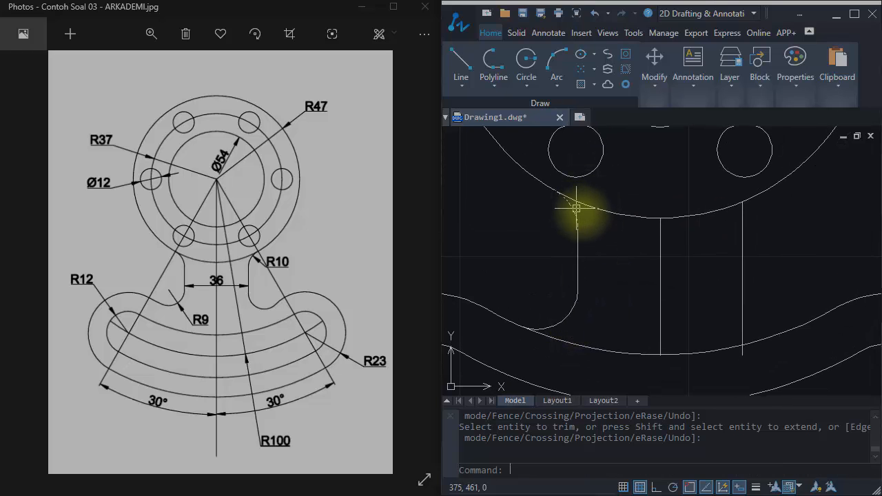
type("mi")
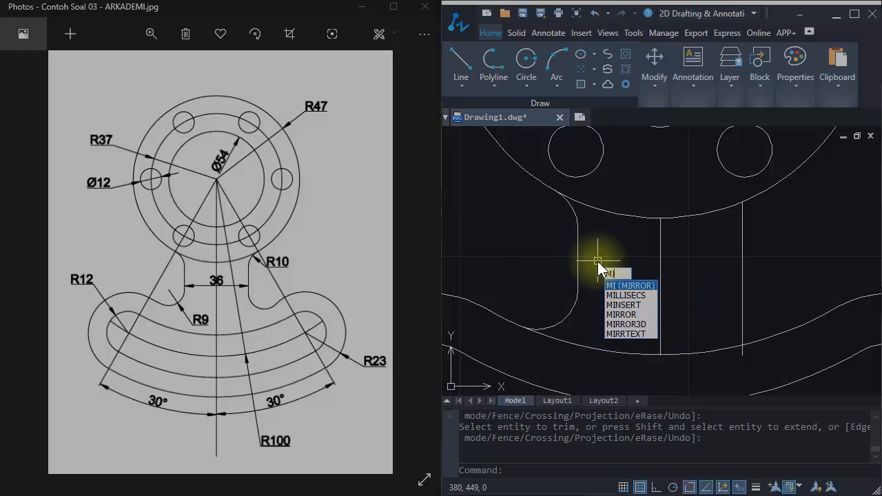
key("Return")
left_click(575, 211)
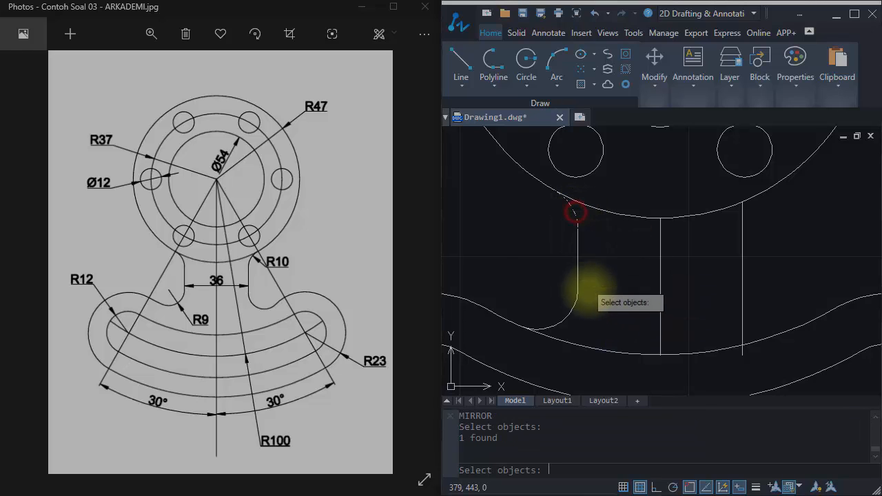
key("Return")
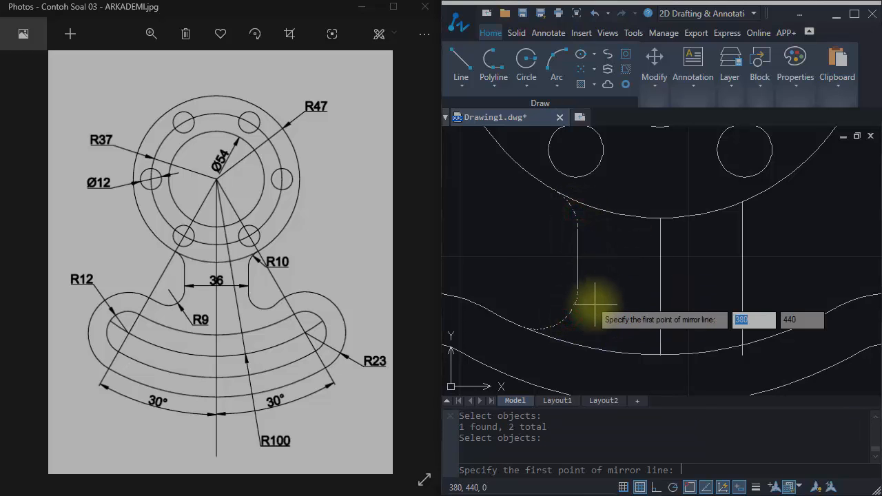
left_click(660, 219)
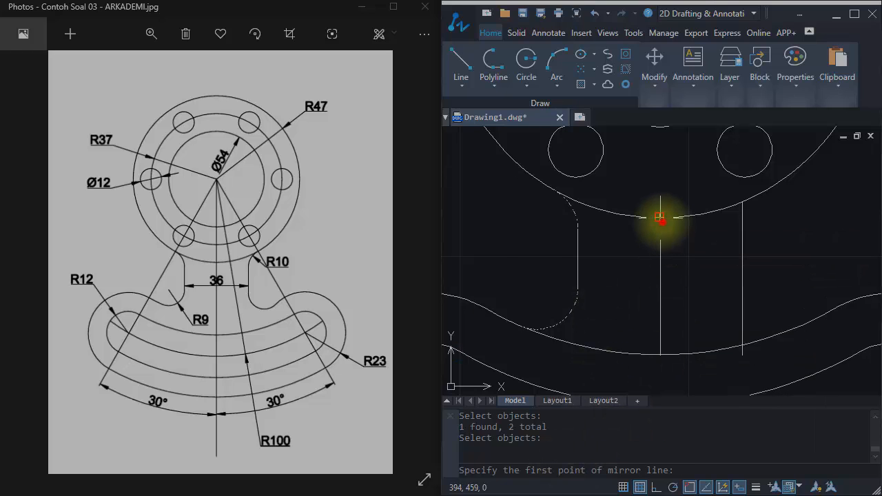
left_click(658, 353)
key("Return")
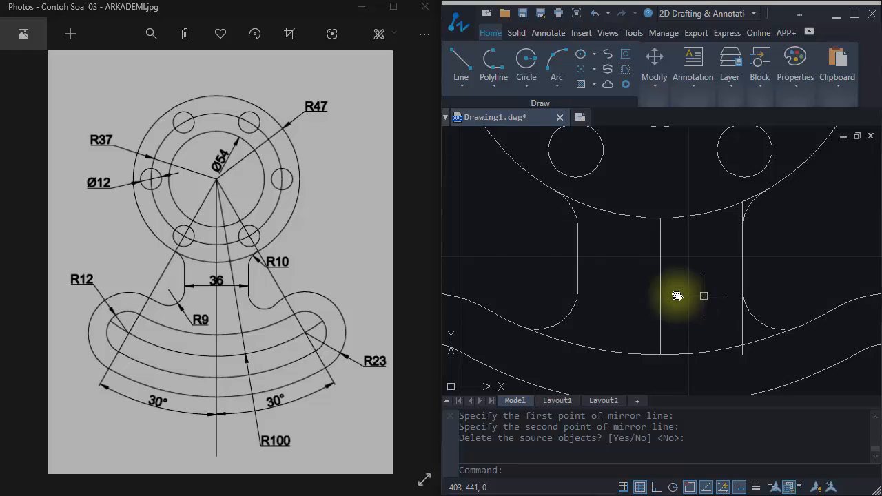
Trim the right neck line's lower and upper ends back to the mirrored fillet arcs.
middle_click_drag(675, 295, 630, 299)
scroll(643, 321, "up", 1)
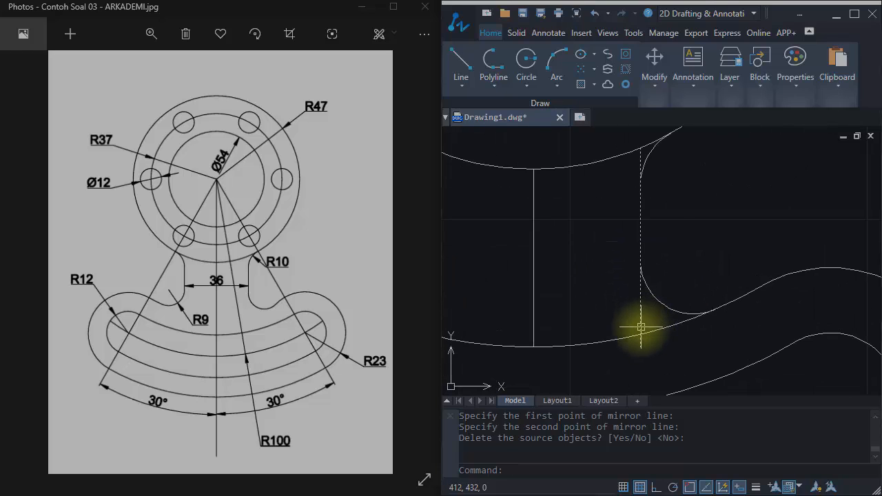
type("tr")
key("Return")
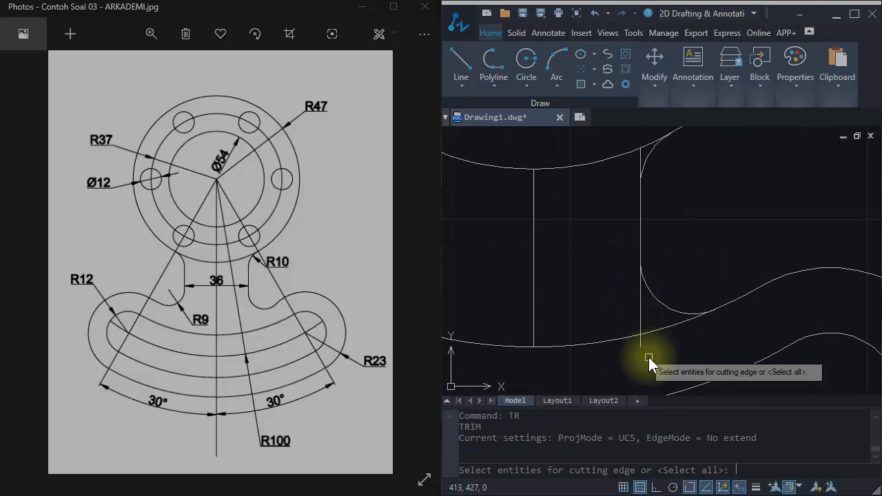
left_click(641, 344)
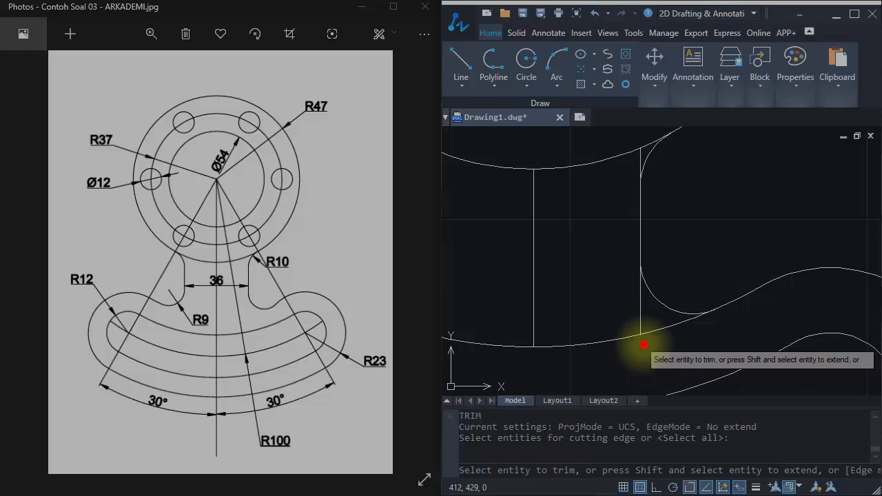
left_click(640, 305)
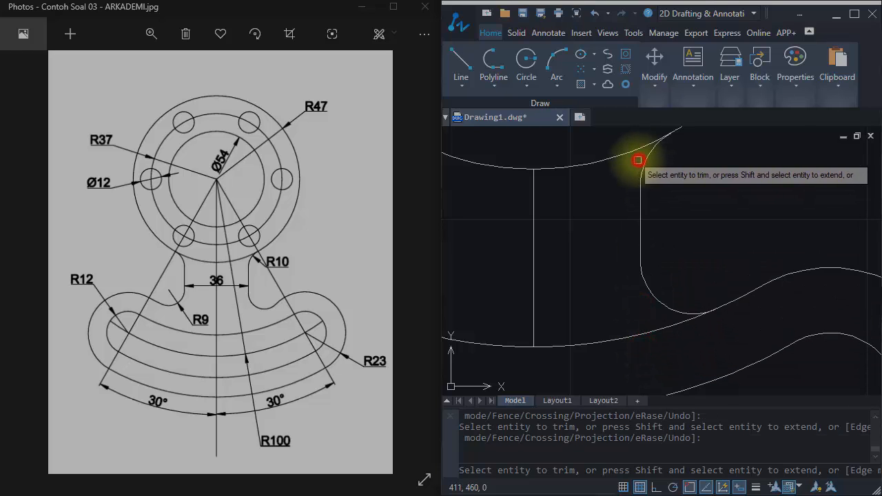
Trim away the slot body's upper outer arc on both sides of the centre line between the lower neck fillets.
middle_click_drag(665, 297, 682, 290)
left_click(671, 324)
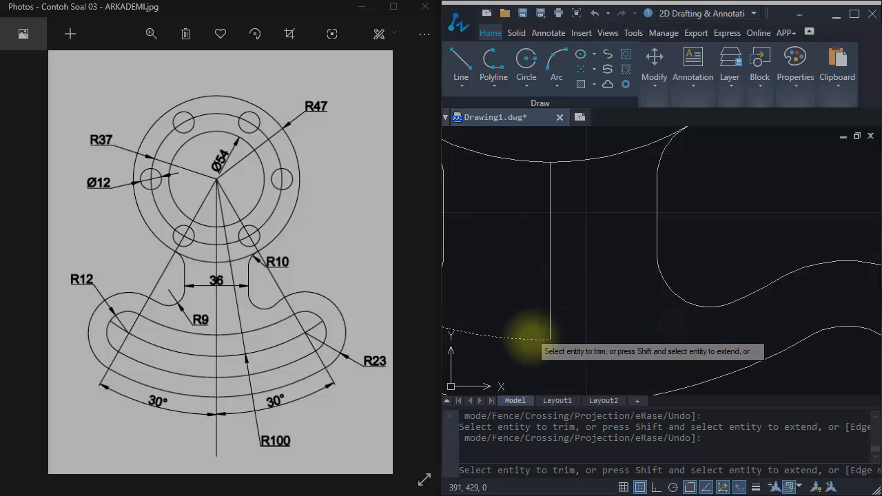
left_click(528, 335)
scroll(638, 315, "down", 2)
key("Return")
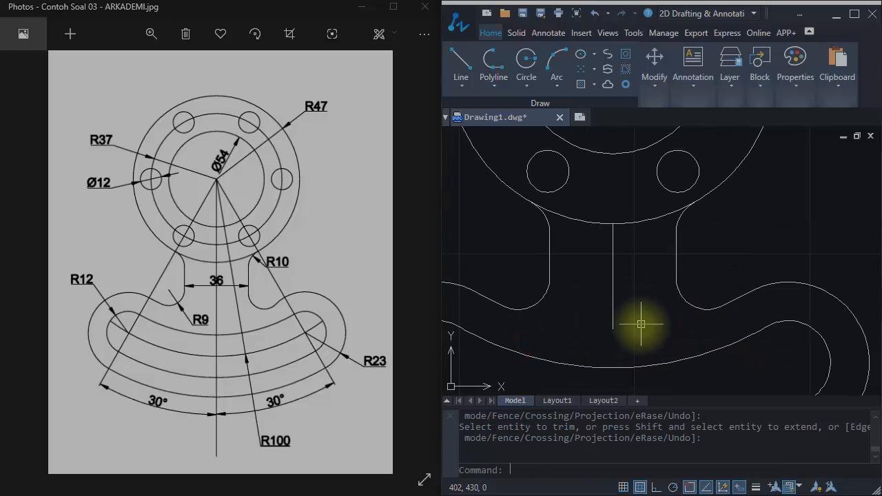
Erase the vertical centre line inside the neck.
left_click(641, 328)
left_click(601, 297)
middle_click_drag(634, 295, 625, 308)
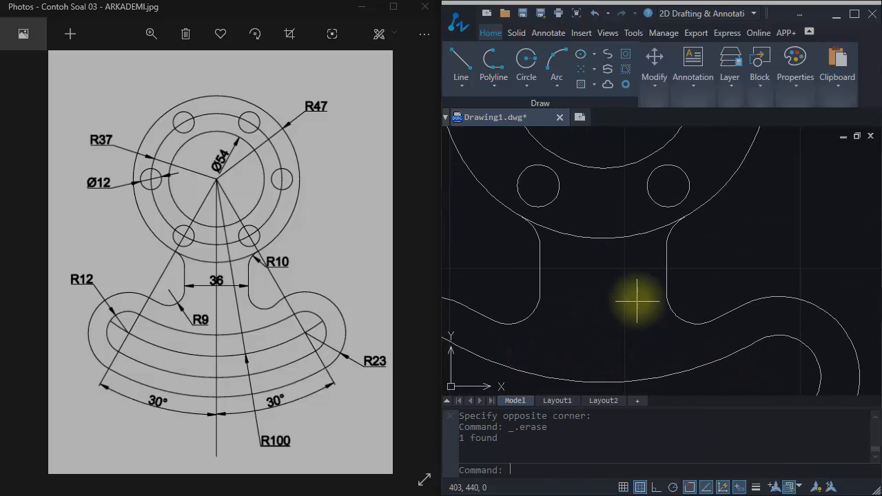
scroll(638, 301, "down", 3)
scroll(633, 289, "down", 2)
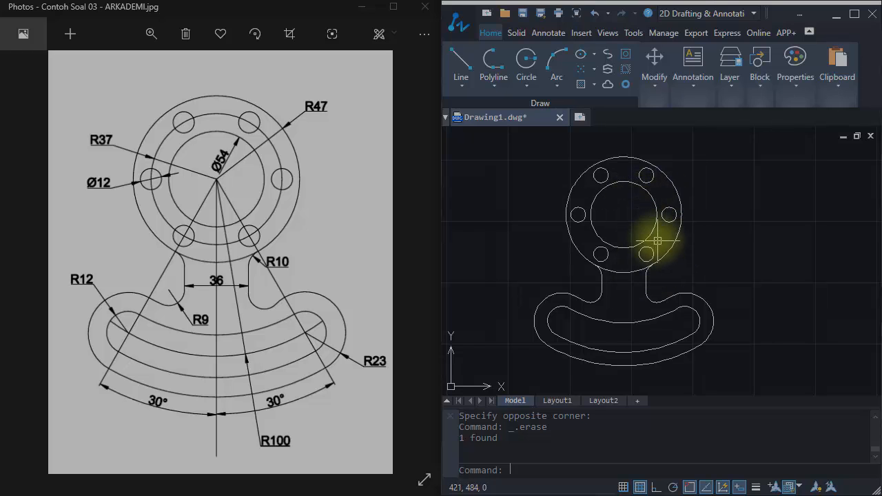
Add a radius dimension to the flange's outer circle, placing its text outside the circle to the upper right.
scroll(631, 223, "up", 2)
middle_click_drag(635, 226, 642, 250)
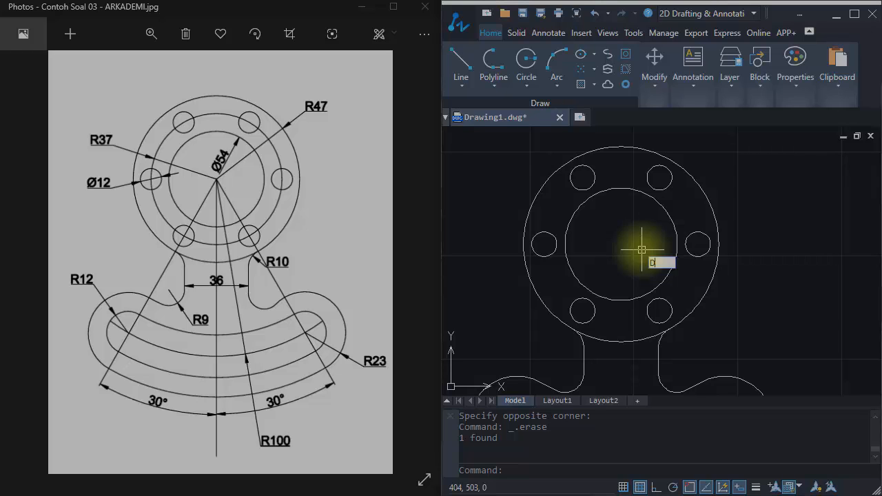
type("IMR")
key("Return")
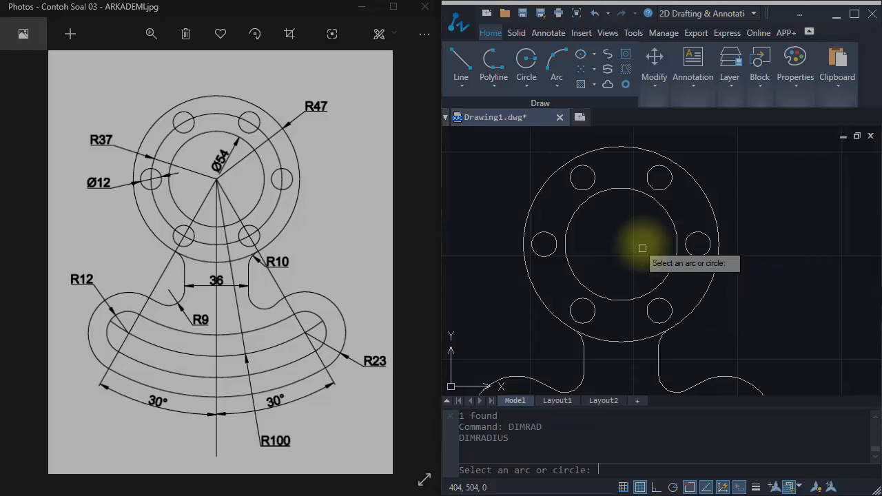
middle_click_drag(710, 200, 681, 226)
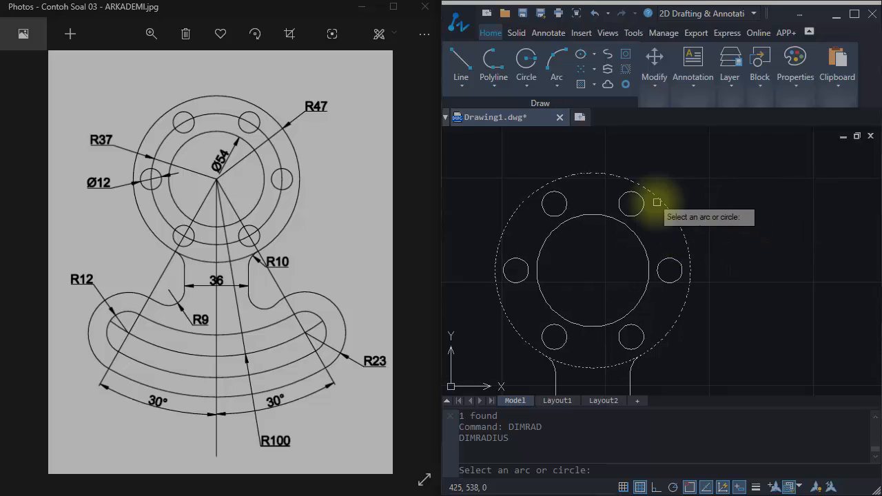
left_click(667, 205)
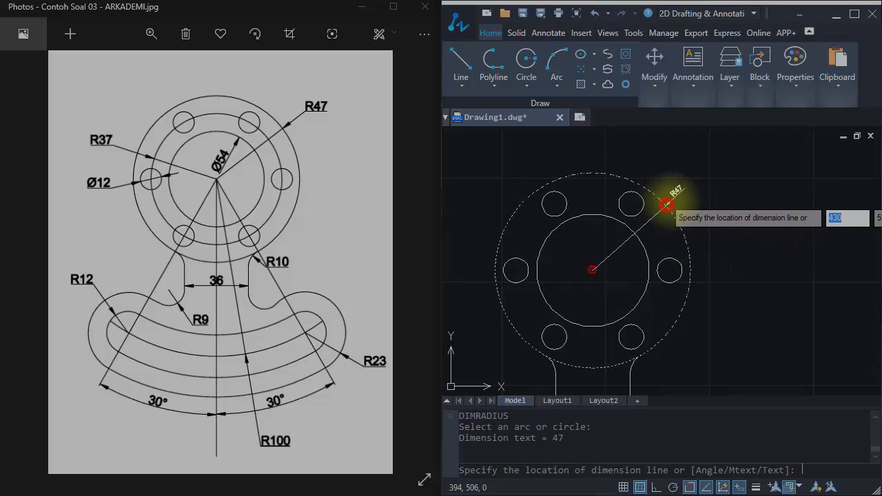
left_click(700, 166)
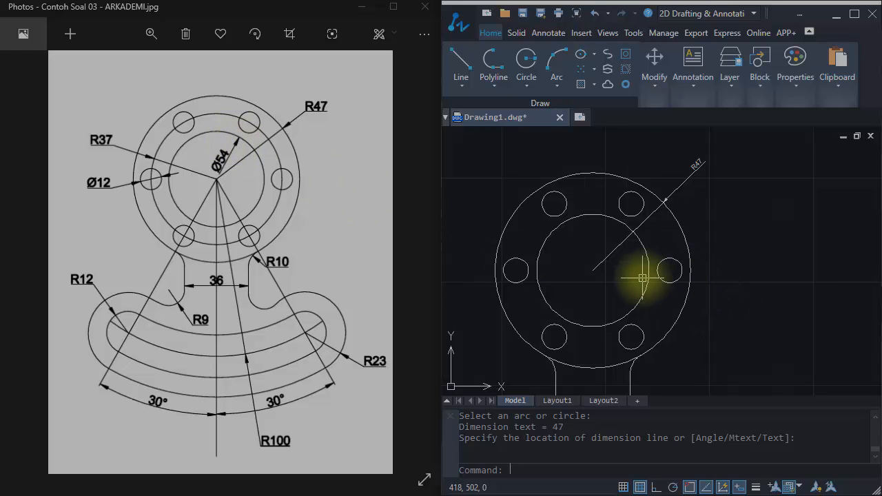
Add a diameter dimension to the flange's central bore, placing its text inside the circle.
type("DIMDIA")
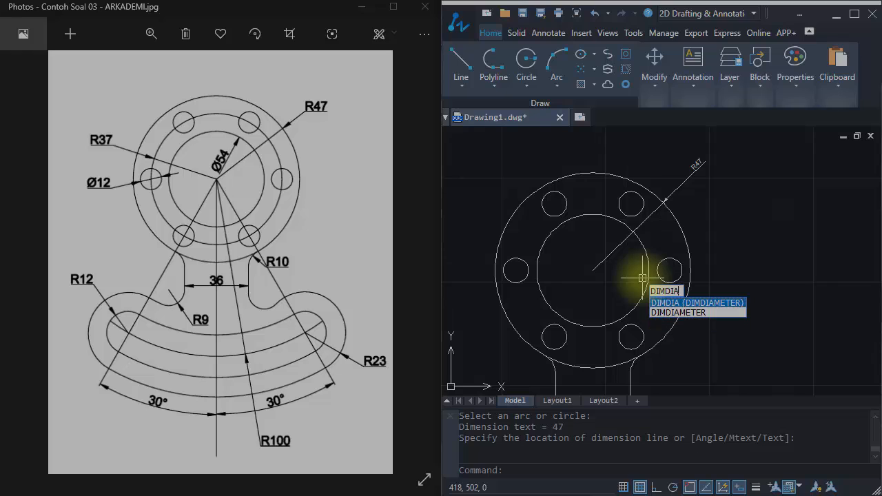
key("Return")
left_click(644, 259)
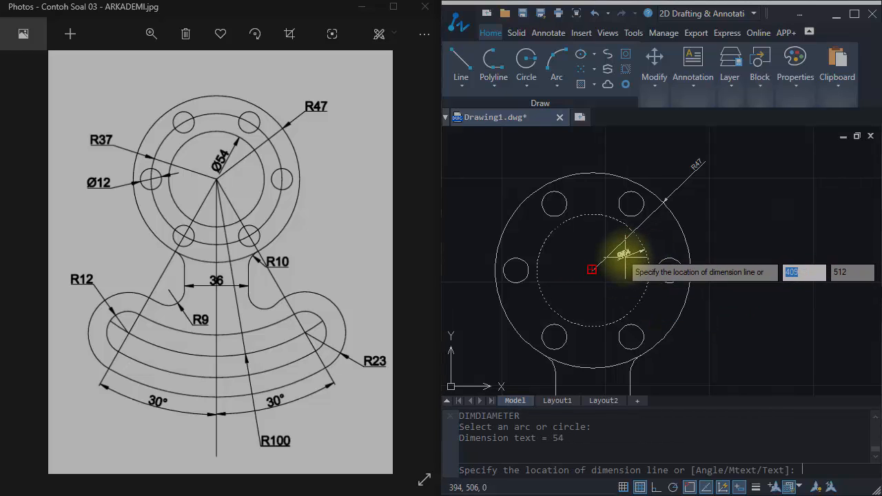
left_click(625, 255)
Add a diameter dimension to the rightmost bolt hole, placing its text outside the flange to the upper right.
scroll(623, 258, "up", 4)
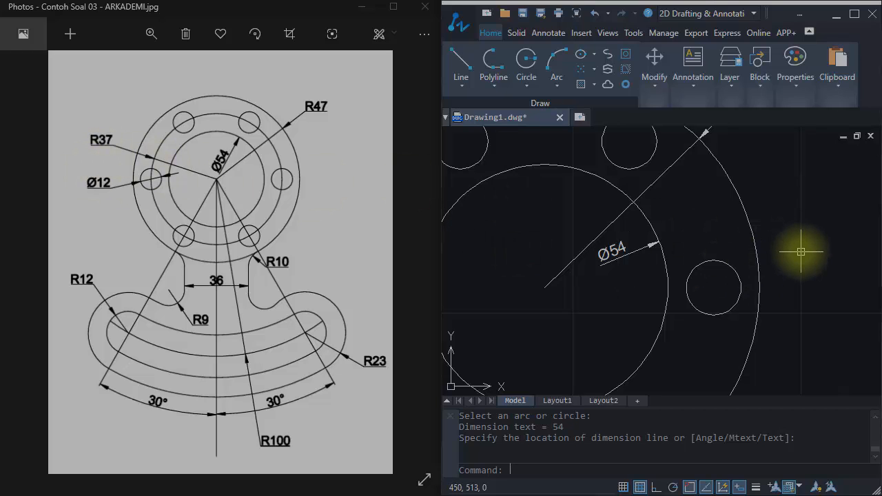
key("Return")
left_click(733, 270)
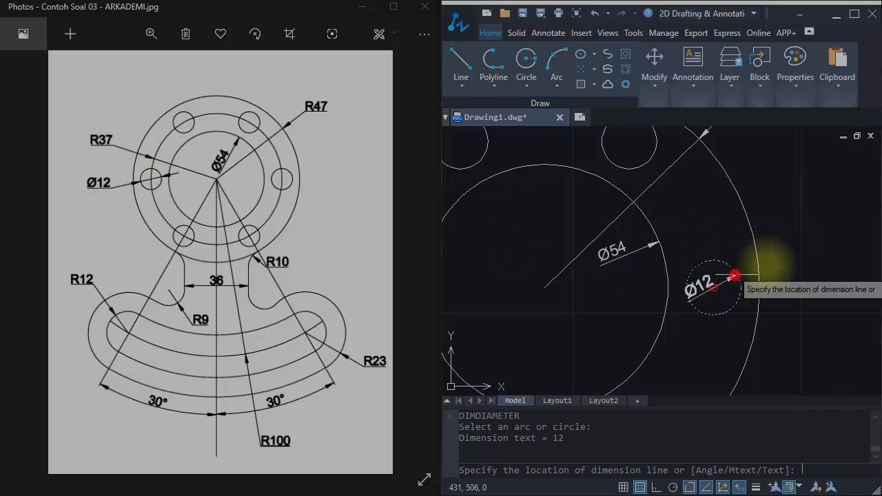
middle_click_drag(801, 241, 750, 240)
left_click(756, 226)
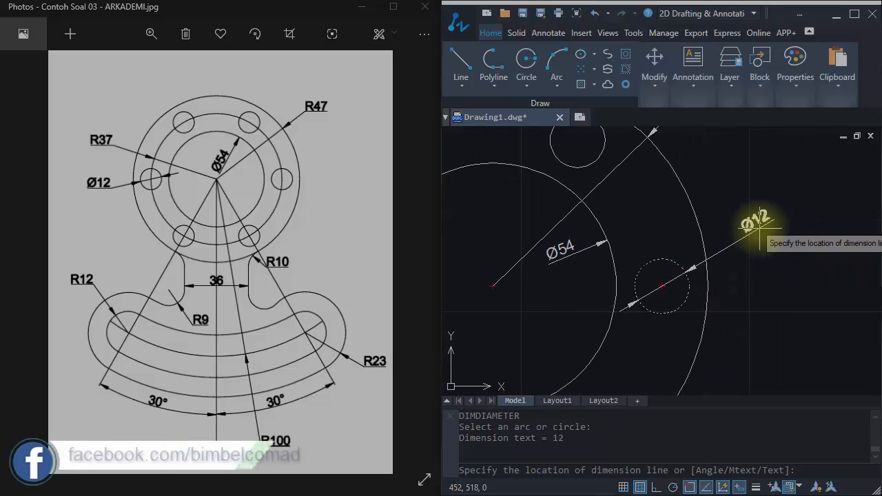
Add a radius dimension to the upper-right neck fillet, placing its text outside the neck to the lower right of the arc.
scroll(749, 241, "down", 4)
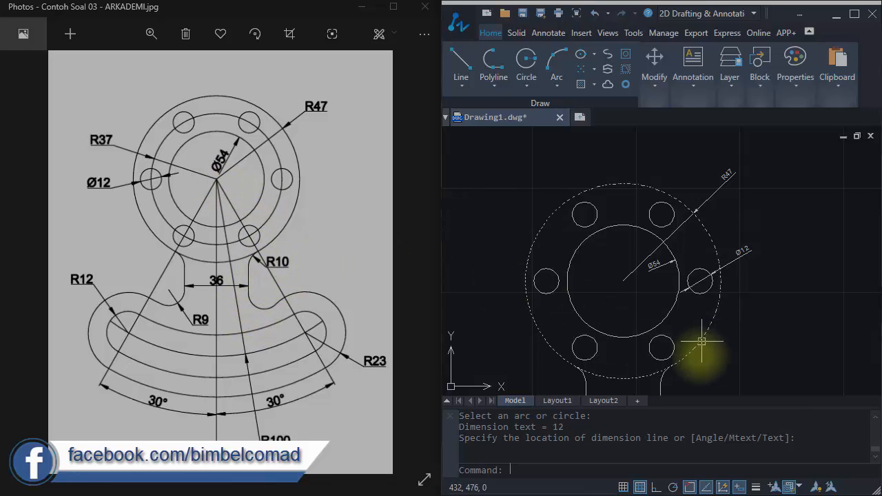
middle_click_drag(700, 370, 664, 283)
scroll(646, 290, "up", 2)
type("dimrad")
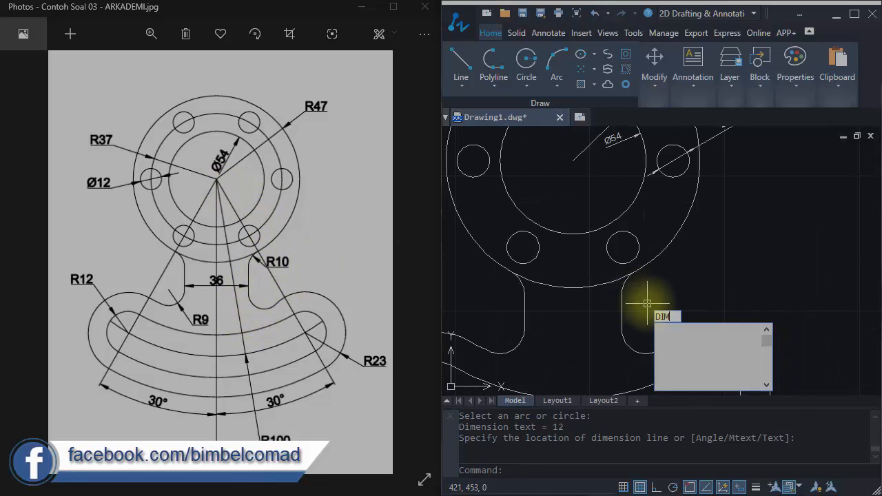
key("Return")
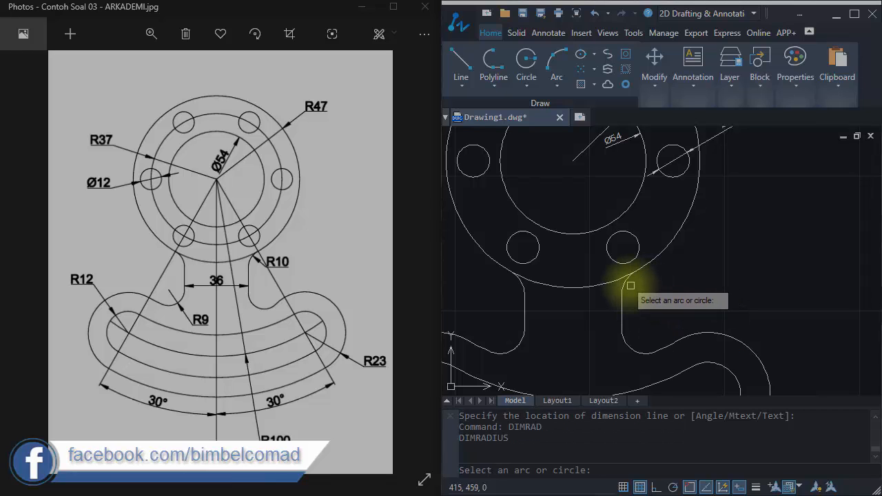
left_click(627, 280)
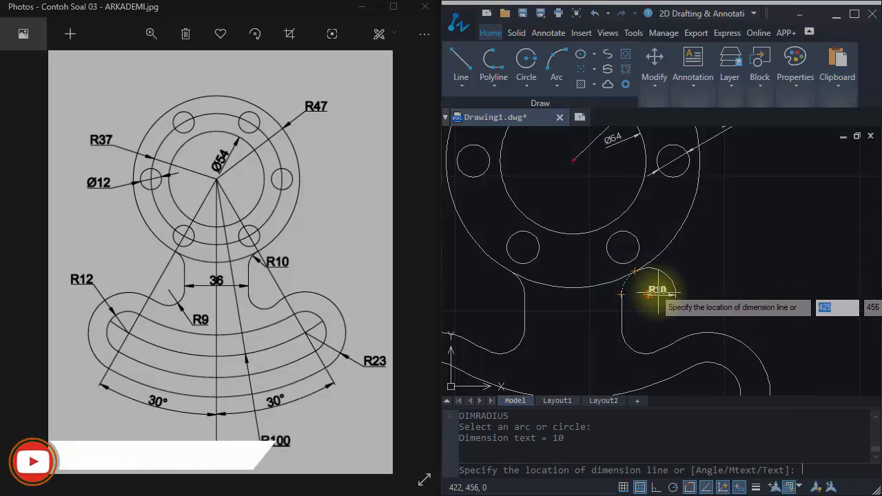
scroll(647, 293, "up", 6)
scroll(598, 254, "down", 3)
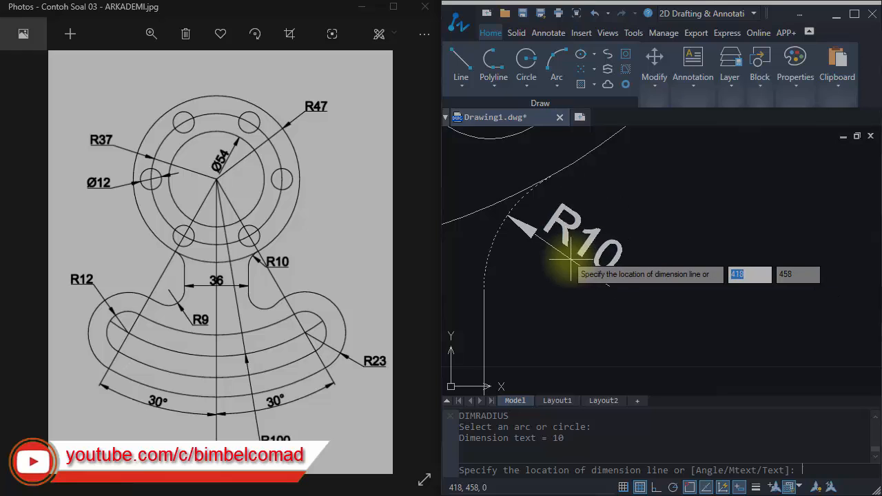
left_click(570, 259)
Add a radius dimension to the lower-right neck fillet, placing its text on the arc's centre side, up and to the right.
scroll(679, 253, "down", 3)
key("Return")
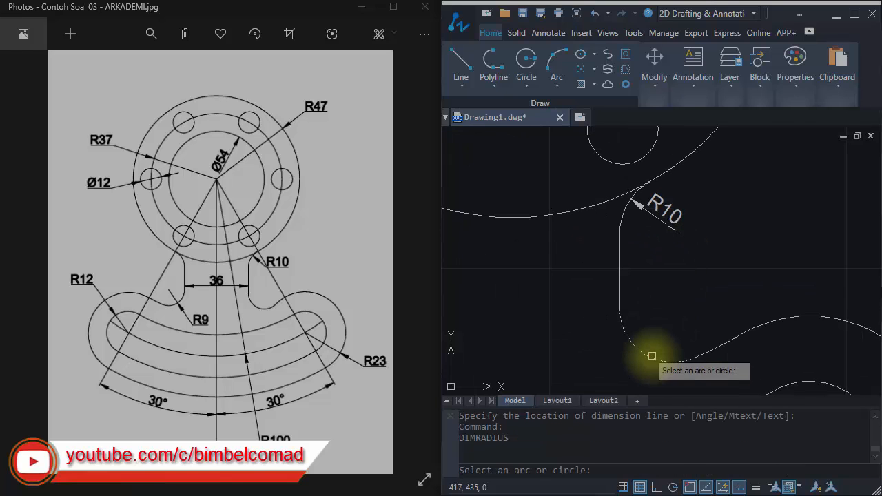
left_click(652, 356)
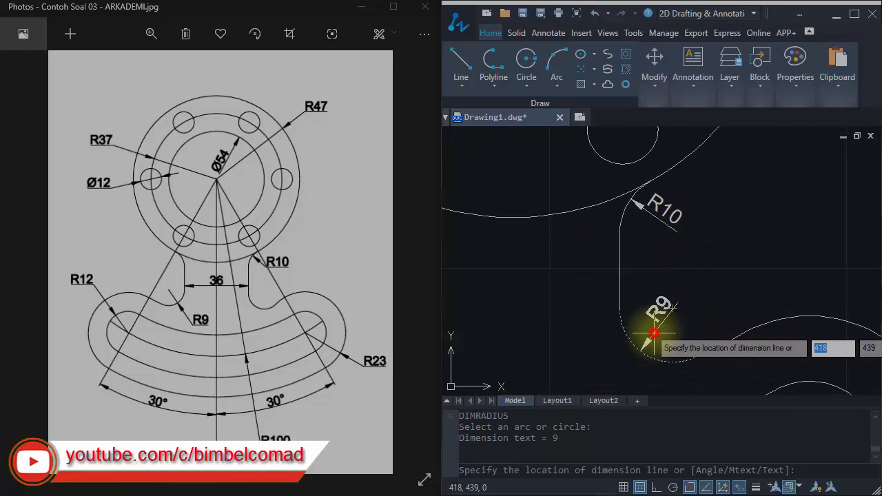
left_click(654, 334)
Try to add a radius dimension to the lower-left neck fillet.
scroll(621, 314, "down", 3)
key("Return")
left_click(578, 319)
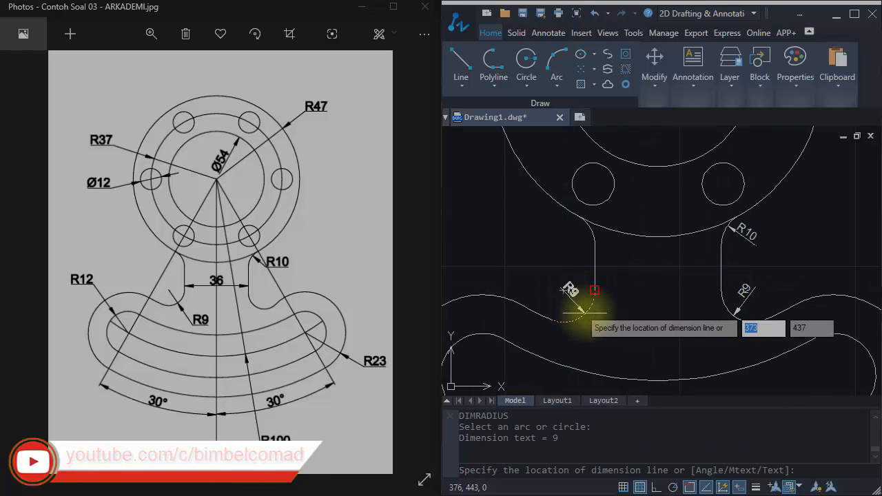
left_click(581, 308)
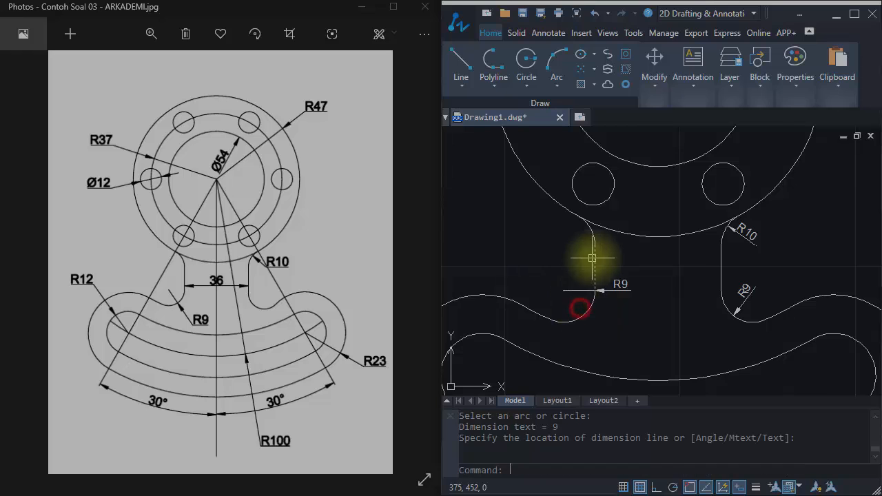
Erase the horizontal radius dimension on the lower-left neck fillet.
scroll(603, 297, "up", 3)
left_click(622, 282)
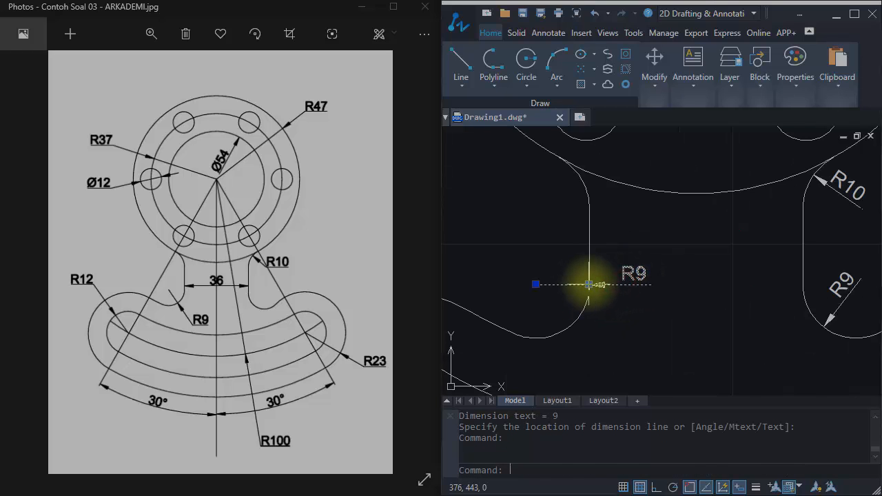
left_click(588, 284)
key("Escape")
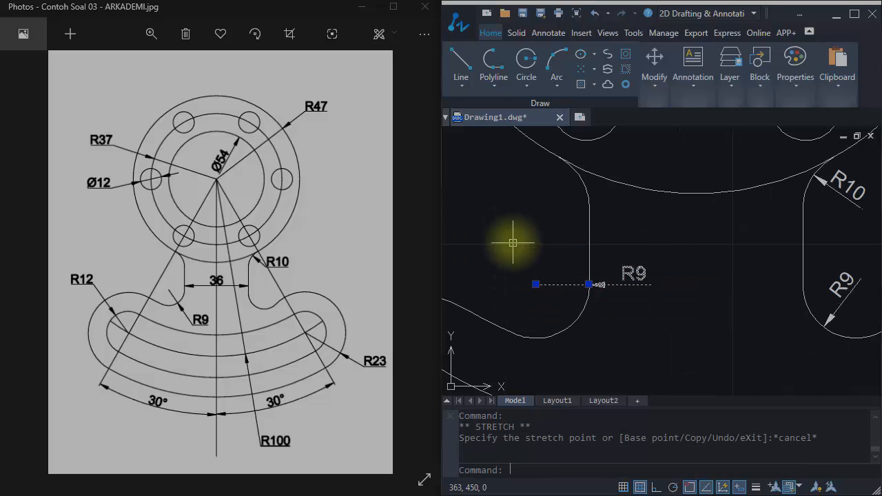
key("Delete")
Add a radius dimension to the lower-left neck fillet, placing its text just beyond the arc to the lower right.
middle_click_drag(614, 320, 662, 317)
type("DIMRAD")
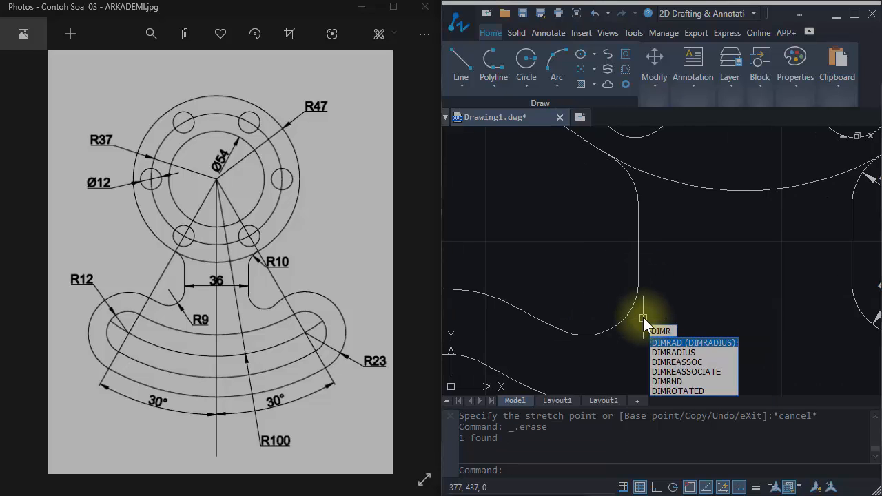
key("Return")
left_click(613, 327)
left_click(623, 338)
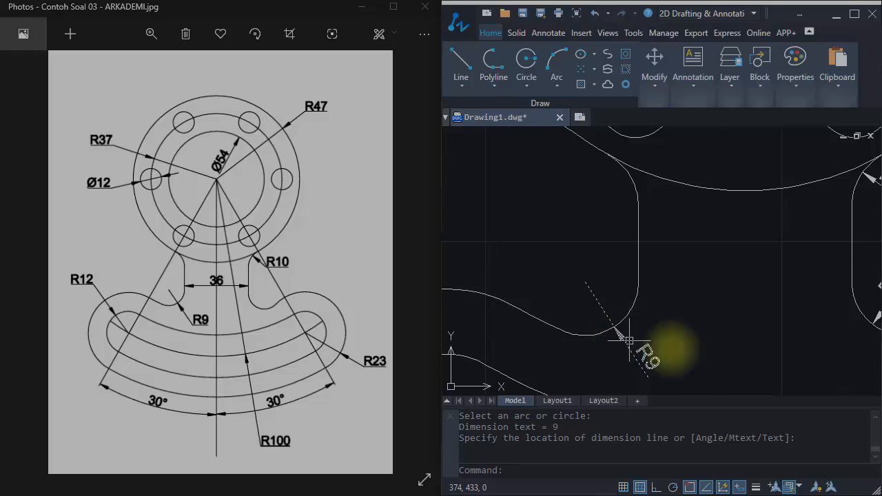
Add a radius dimension to the upper-left neck fillet, placing its text outside the neck to the lower left of the arc.
middle_click_drag(660, 252, 683, 300)
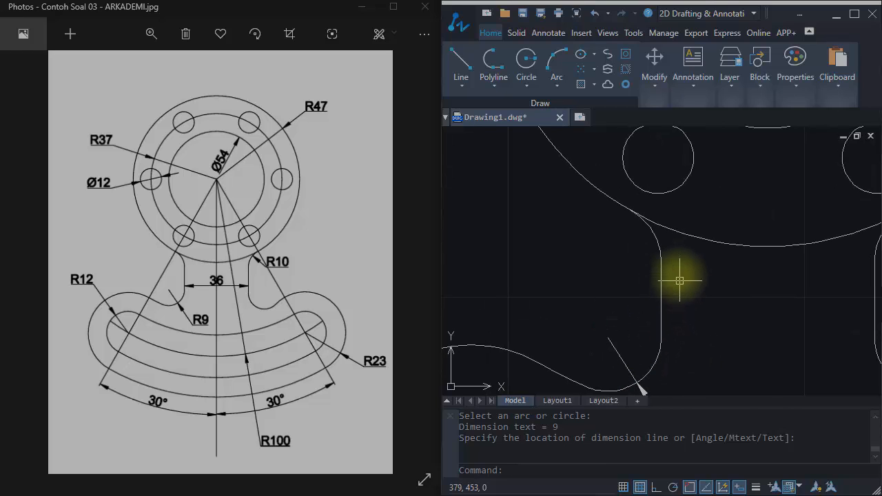
key("Return")
left_click(653, 233)
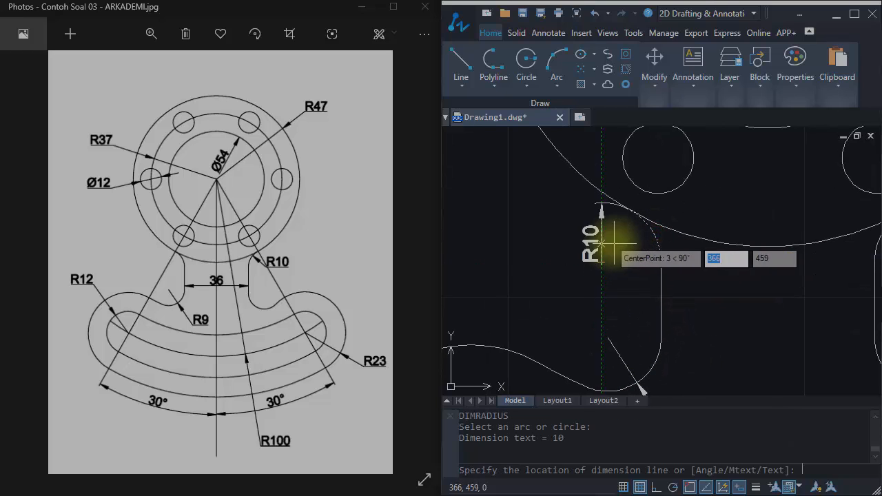
left_click(617, 253)
Draw a line from the flange's centre to the centre of the curved slot's left end arc.
scroll(626, 288, "down", 4)
middle_click_drag(661, 302, 623, 274)
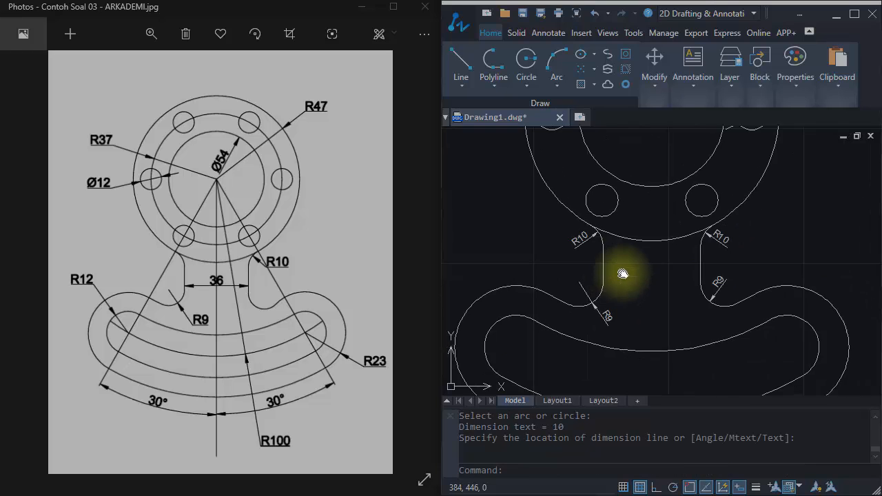
scroll(619, 286, "down", 3)
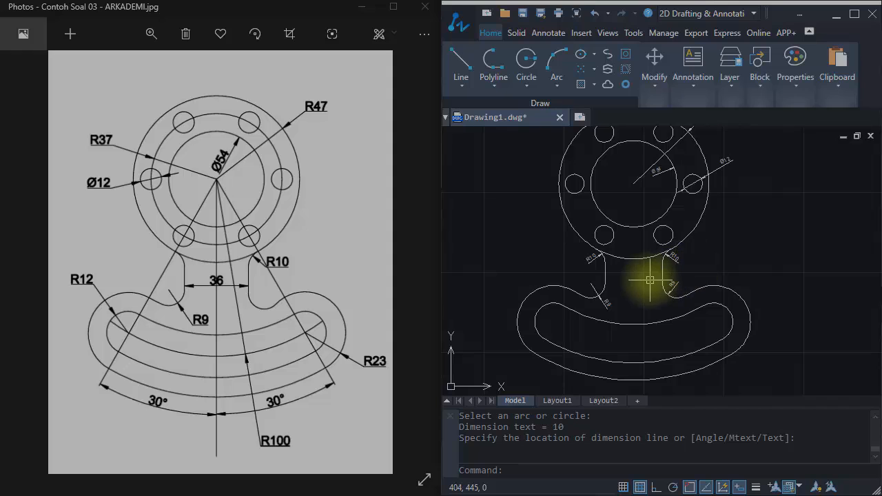
middle_click_drag(650, 282, 669, 292)
type("l")
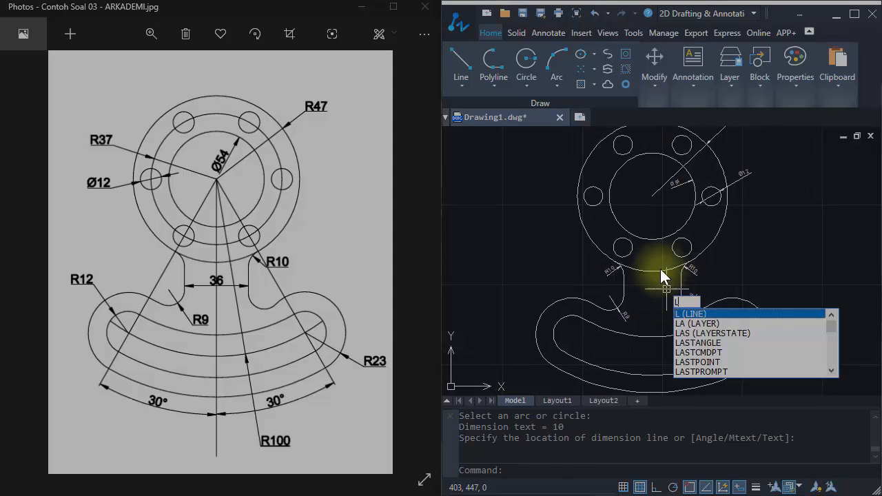
key("Return")
left_click(653, 196)
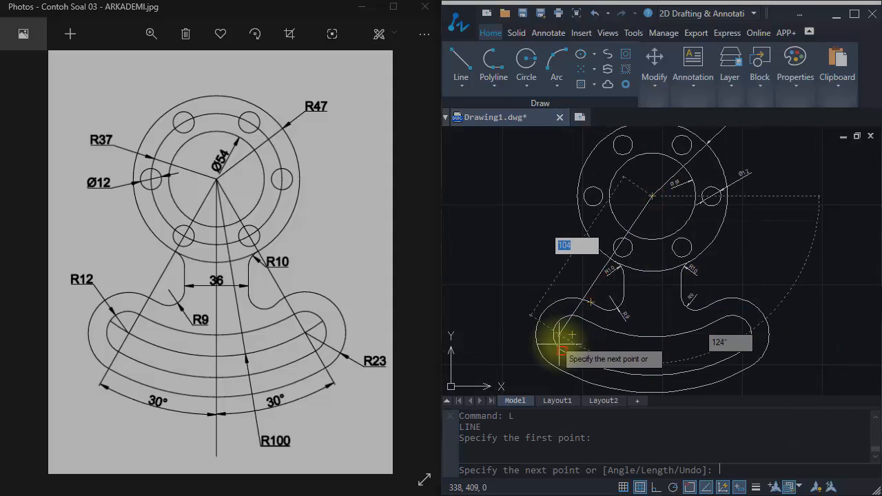
left_click(572, 335)
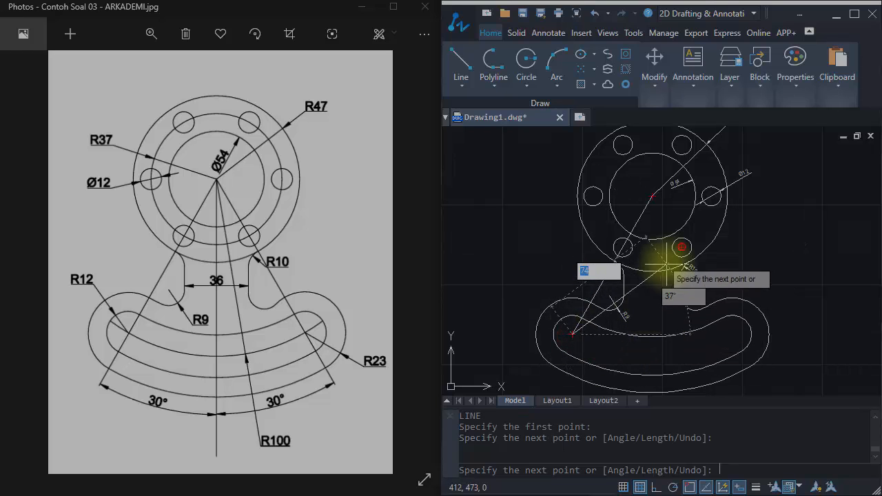
key("Escape")
Draw a vertical line from the flange's centre down to the middle of the curved slot's upper edge.
type("l")
key("Return")
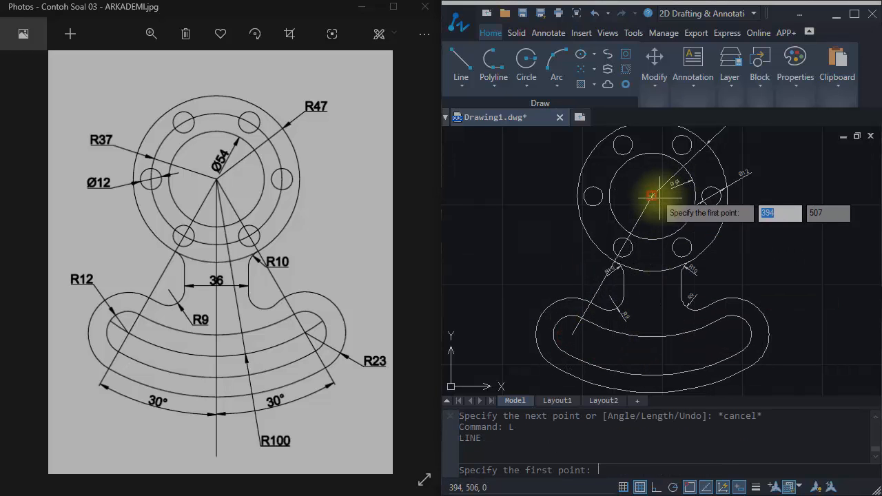
left_click(653, 196)
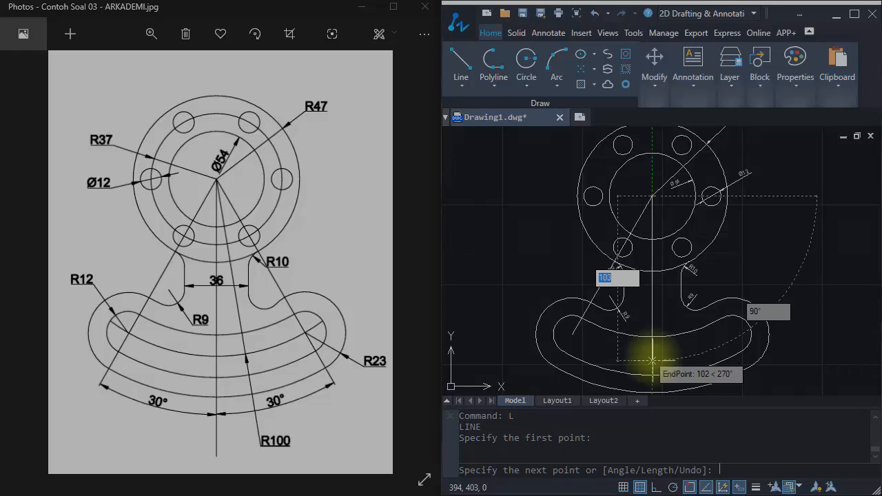
left_click(652, 341)
key("Return")
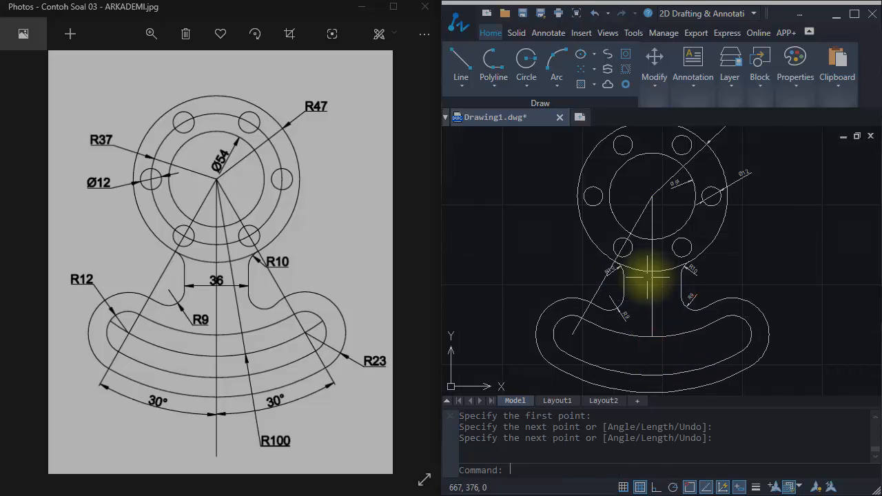
Add an angular dimension between the vertical line and the slanted line to the slot's left end.
scroll(643, 317, "up", 3)
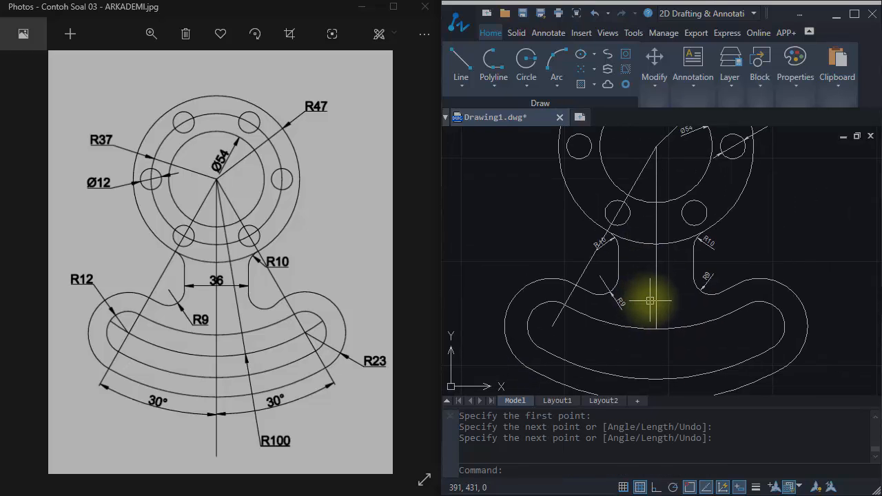
type("DIMANG")
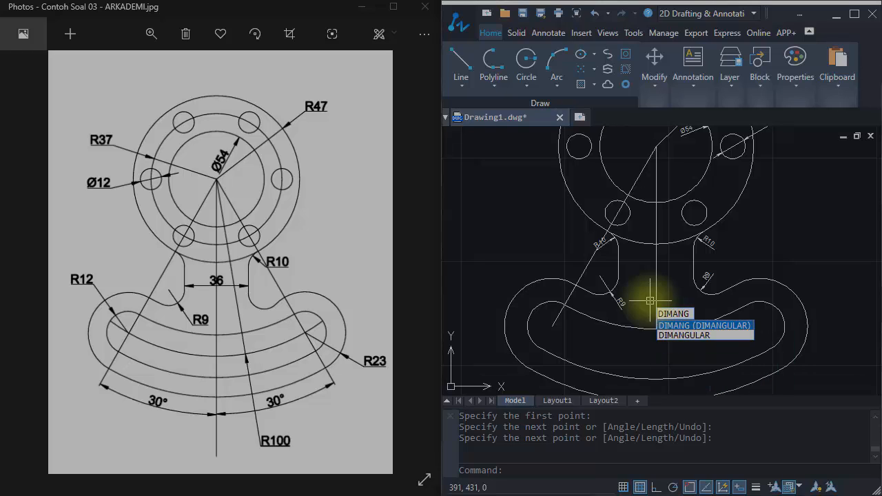
key("Return")
left_click(656, 280)
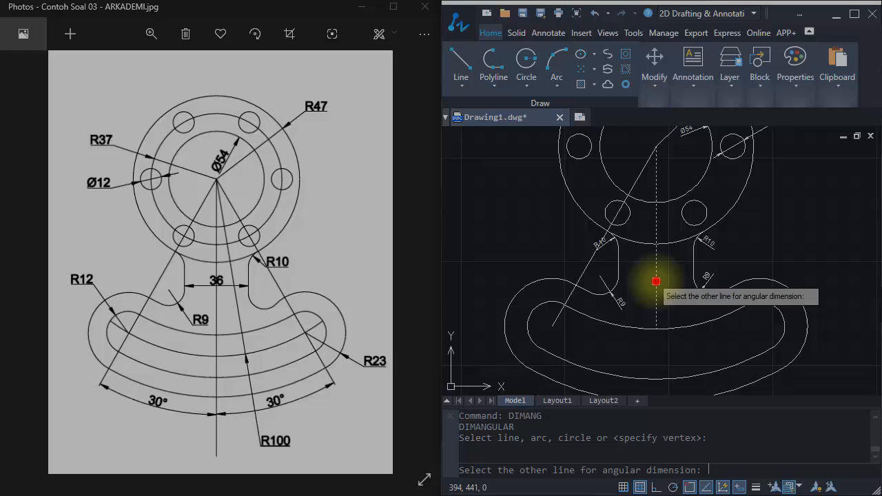
left_click(588, 264)
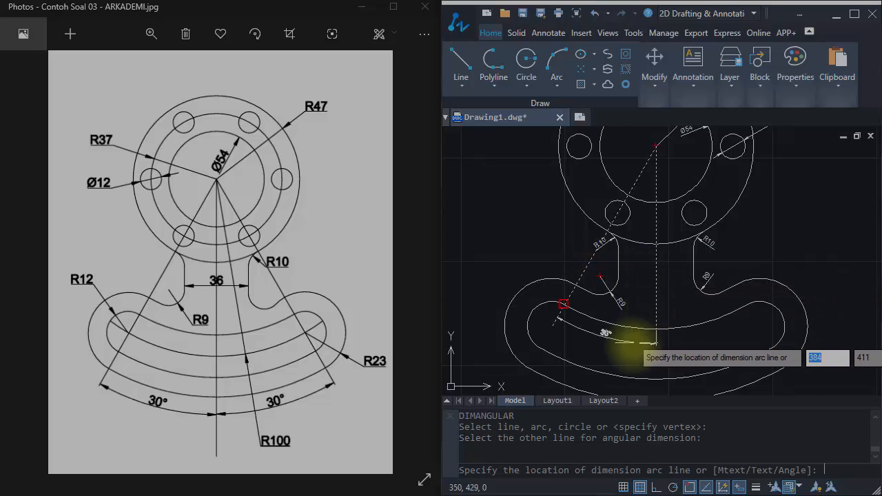
left_click(627, 340)
Move the angular dimension's arc line down so it lies inside the curved slot, clear of the slot's upper edge.
scroll(629, 340, "down", 2)
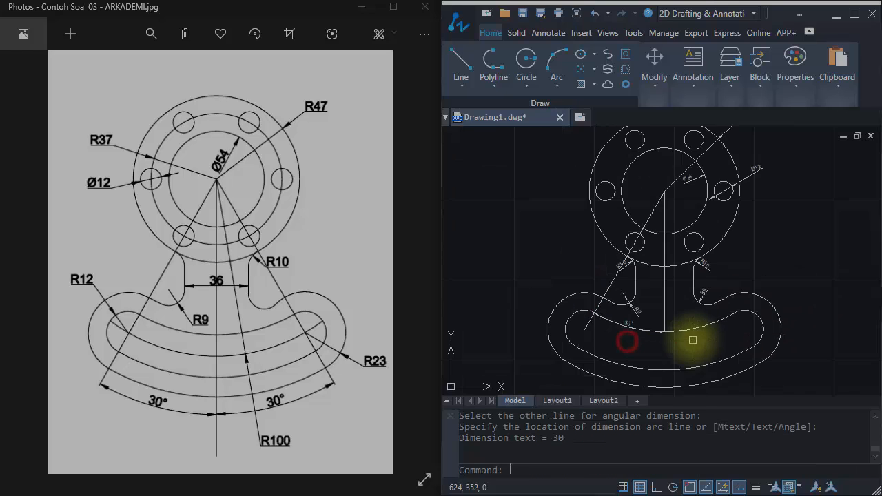
scroll(648, 337, "up", 3)
left_click(622, 313)
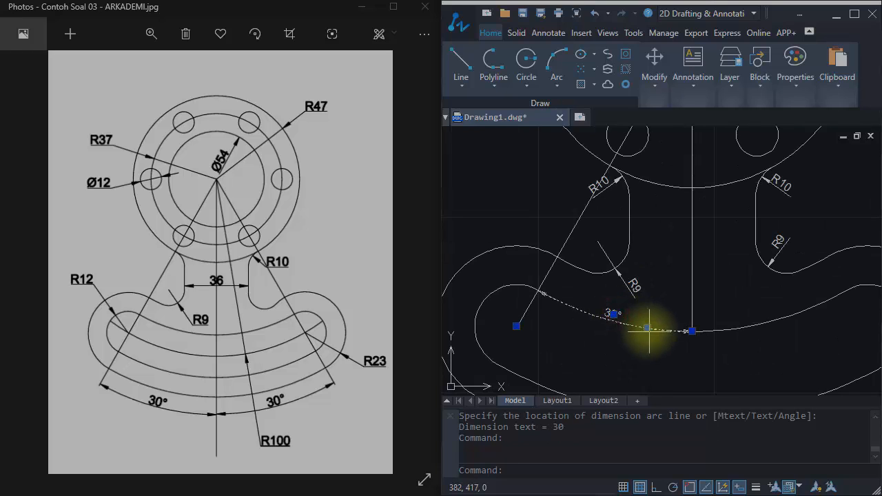
left_click(647, 328)
left_click(640, 357)
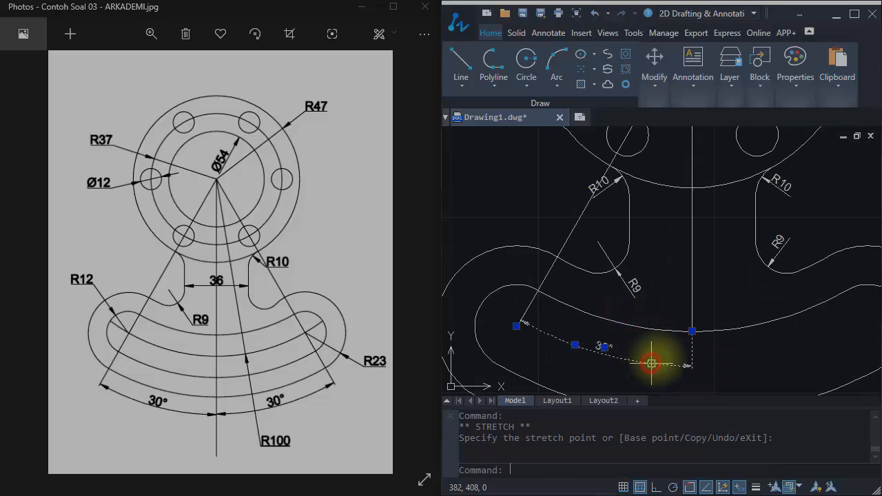
key("Escape")
scroll(666, 324, "down", 5)
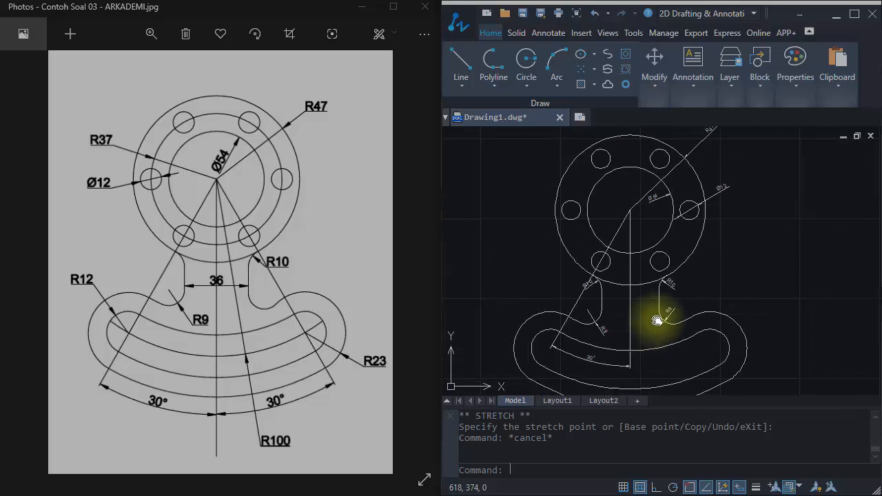
middle_click_drag(659, 301, 655, 298)
scroll(660, 298, "up", 1)
scroll(659, 298, "down", 1)
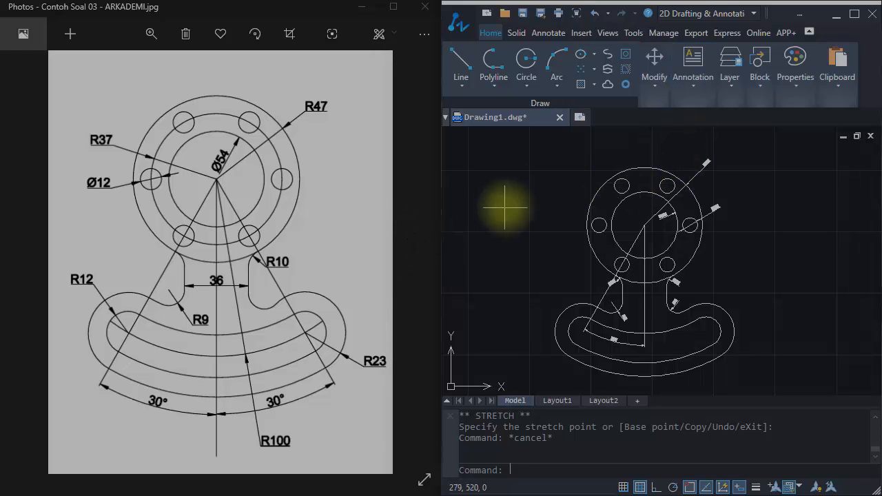
middle_click_drag(544, 219, 548, 213)
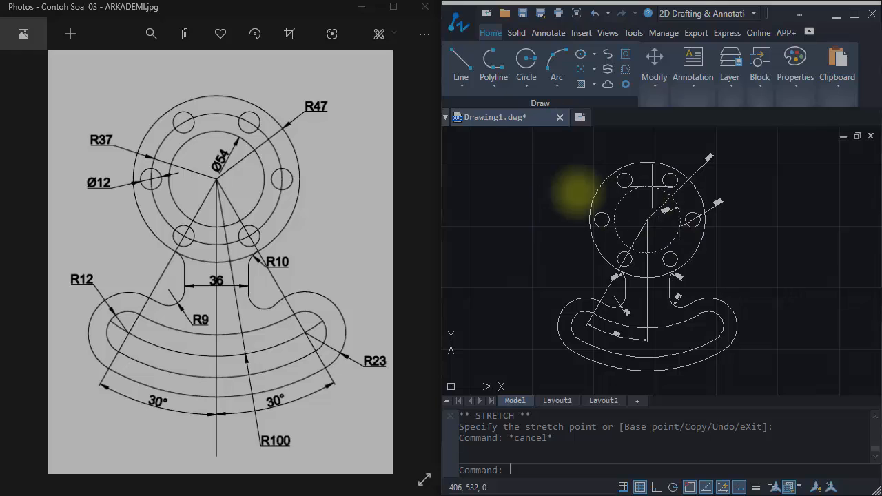